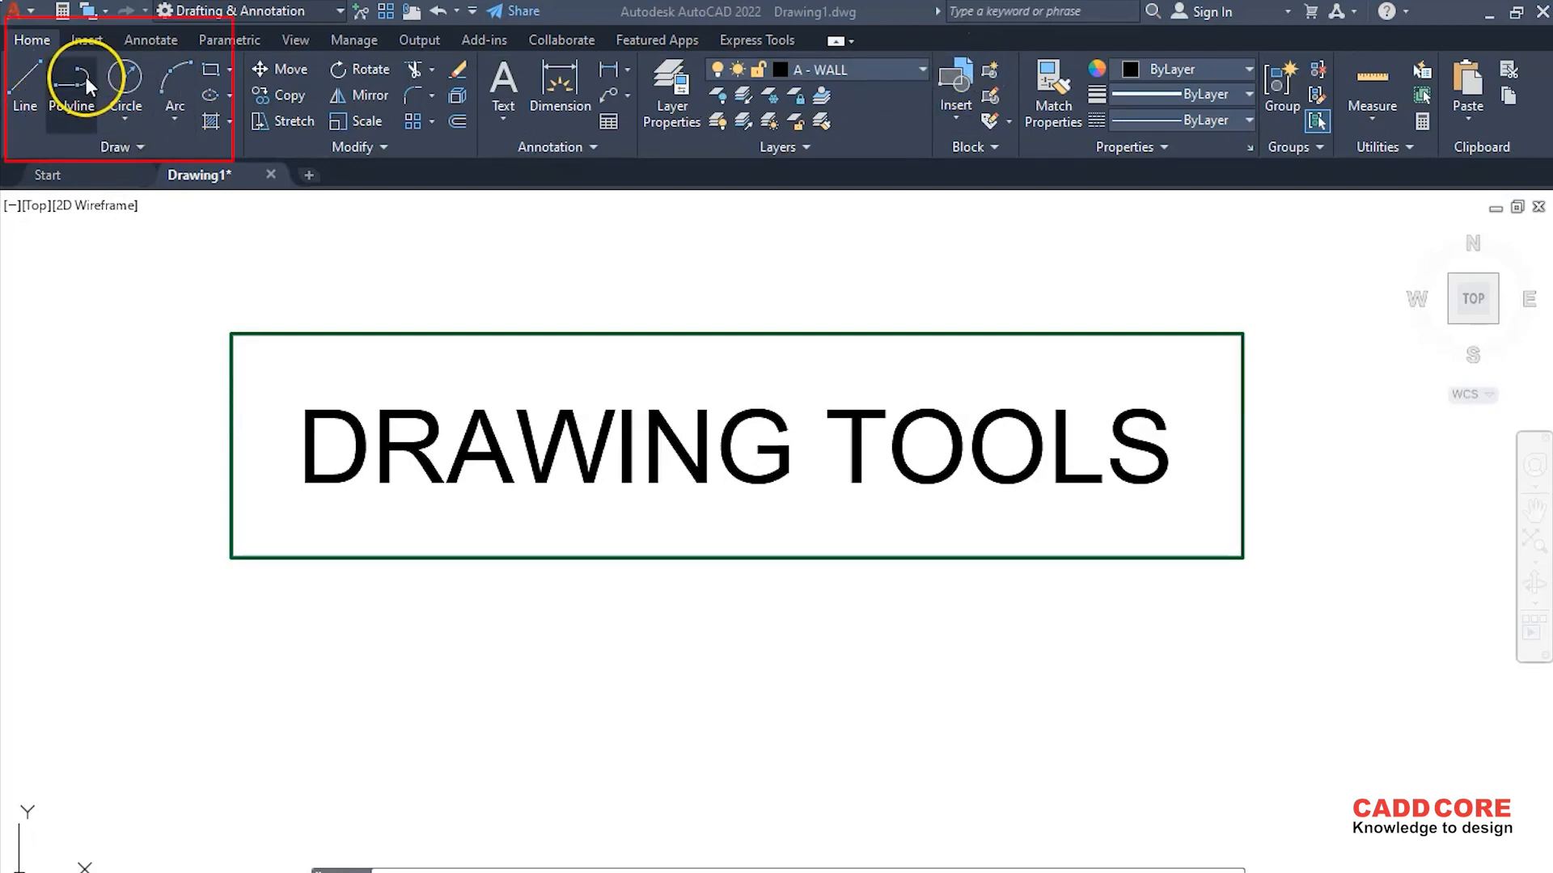
Keep the extended Draw tools displayed and inspect two adjoining sides of the square in the LINE row by selecting them
click(139, 149)
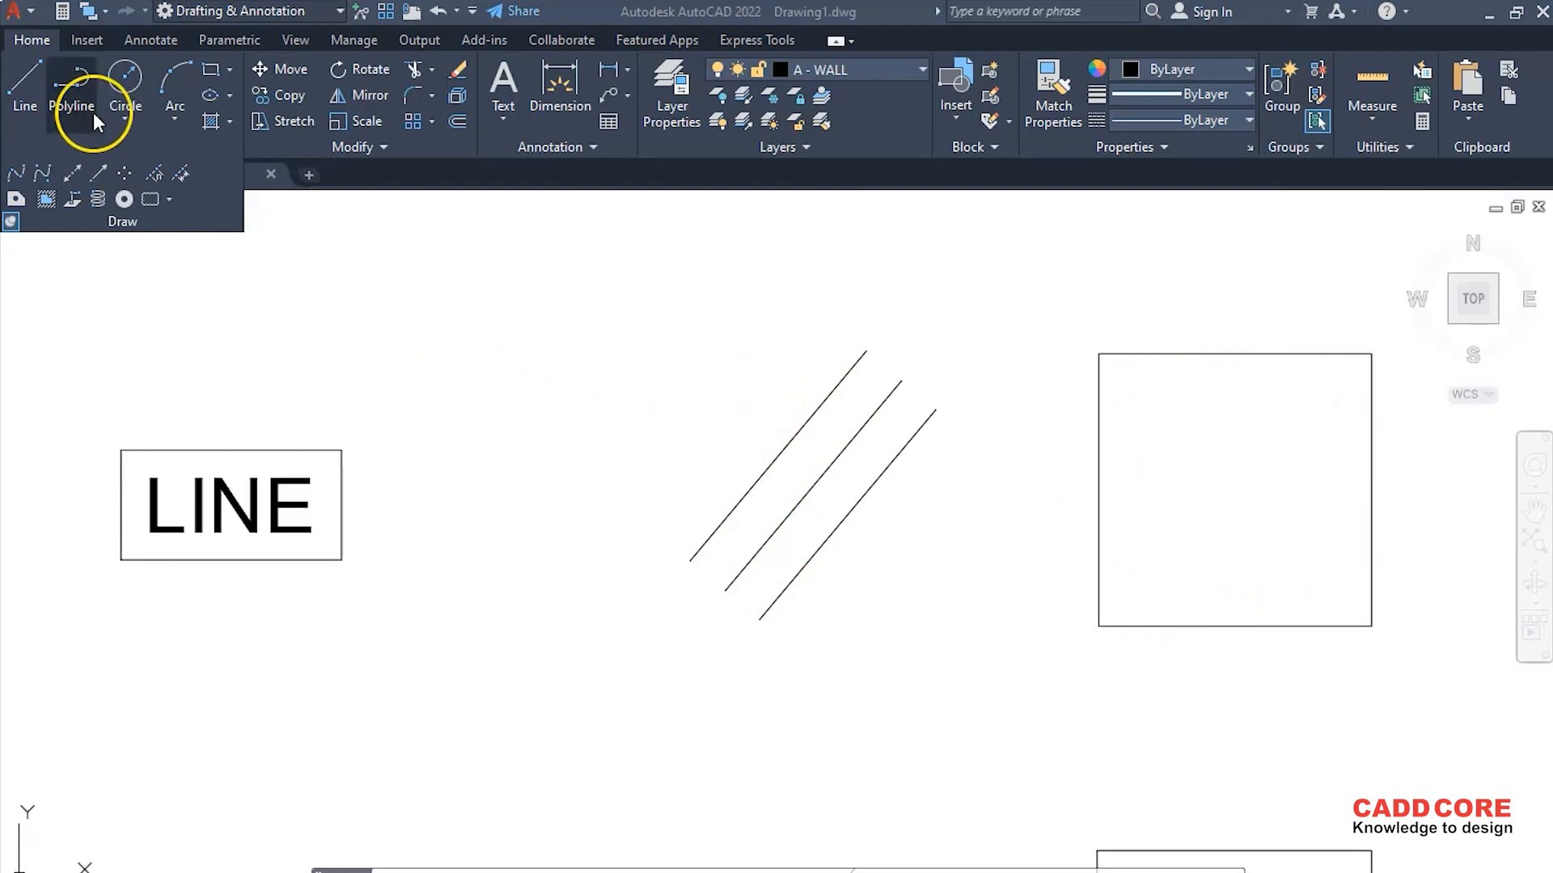
scroll(676, 332, down, 4)
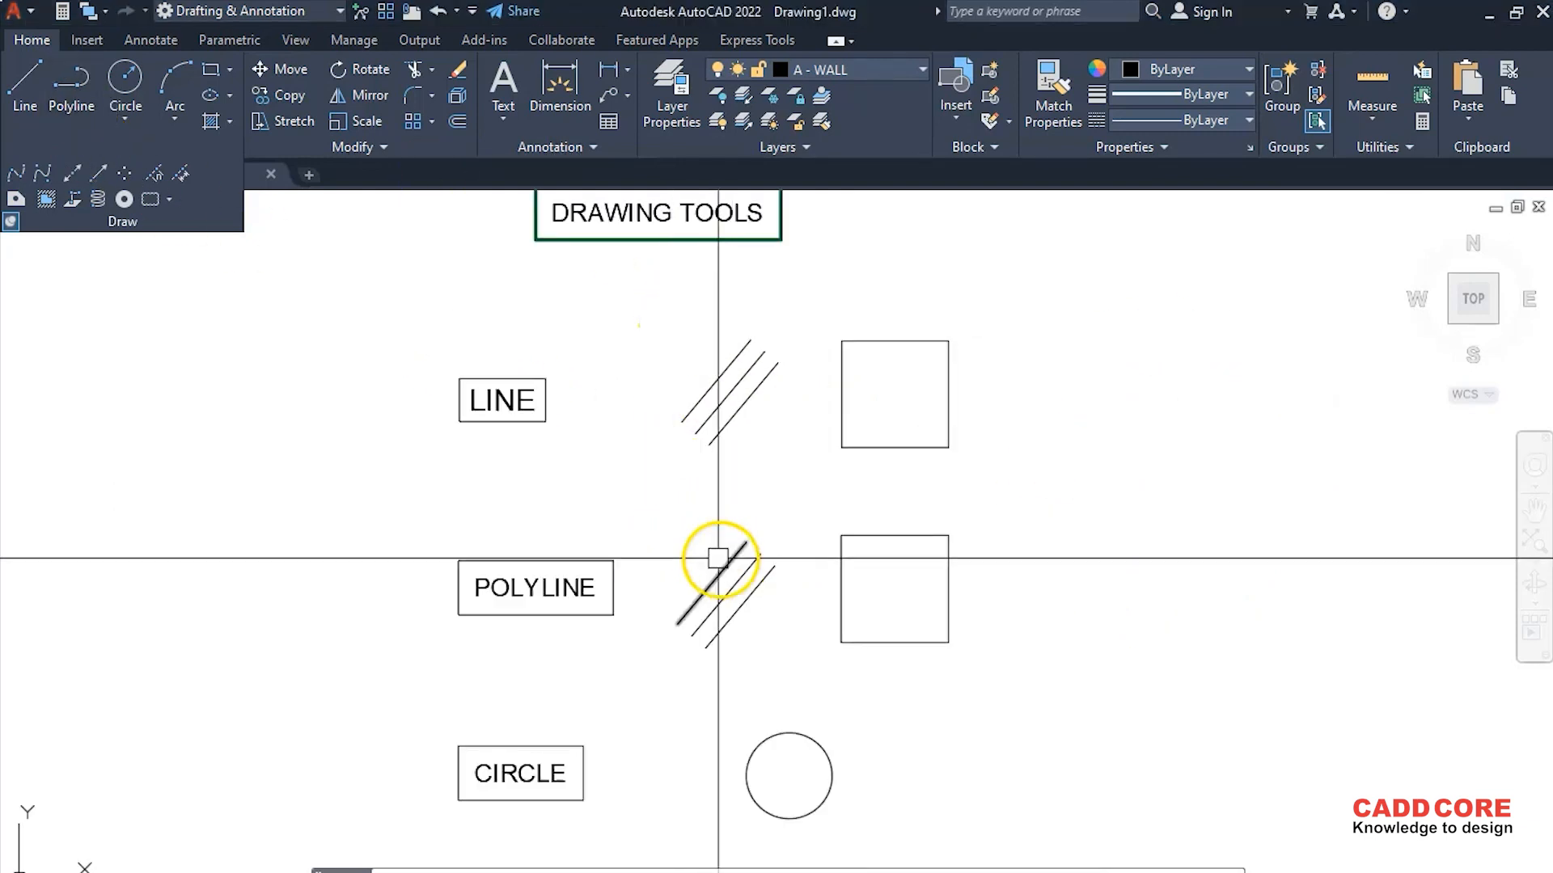
scroll(712, 518, up, 4)
middle_drag(842, 502, 742, 530)
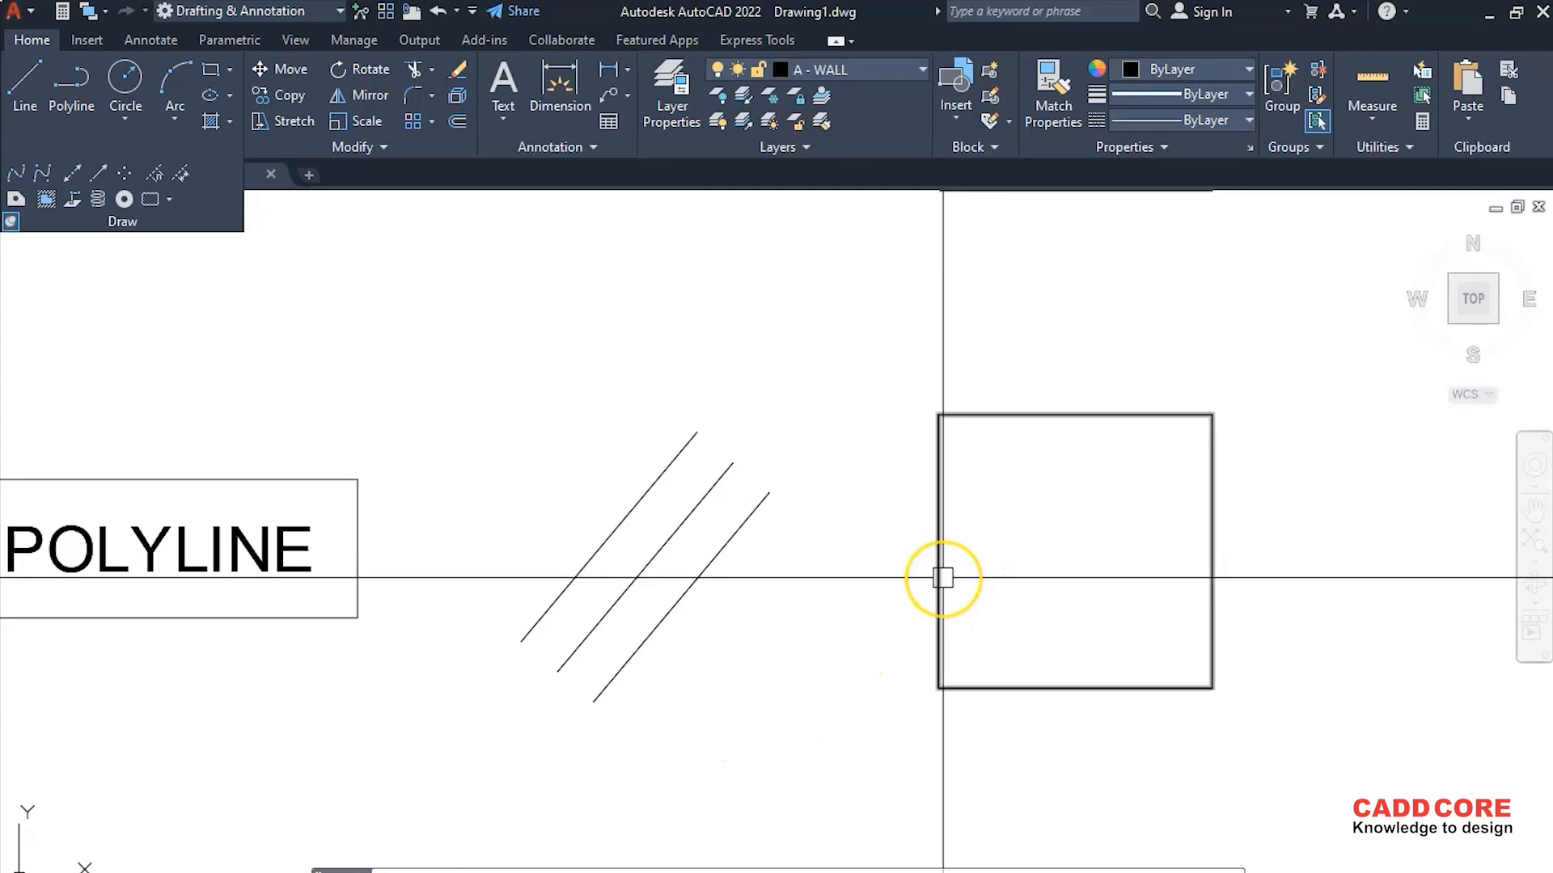
scroll(957, 575, down, 2)
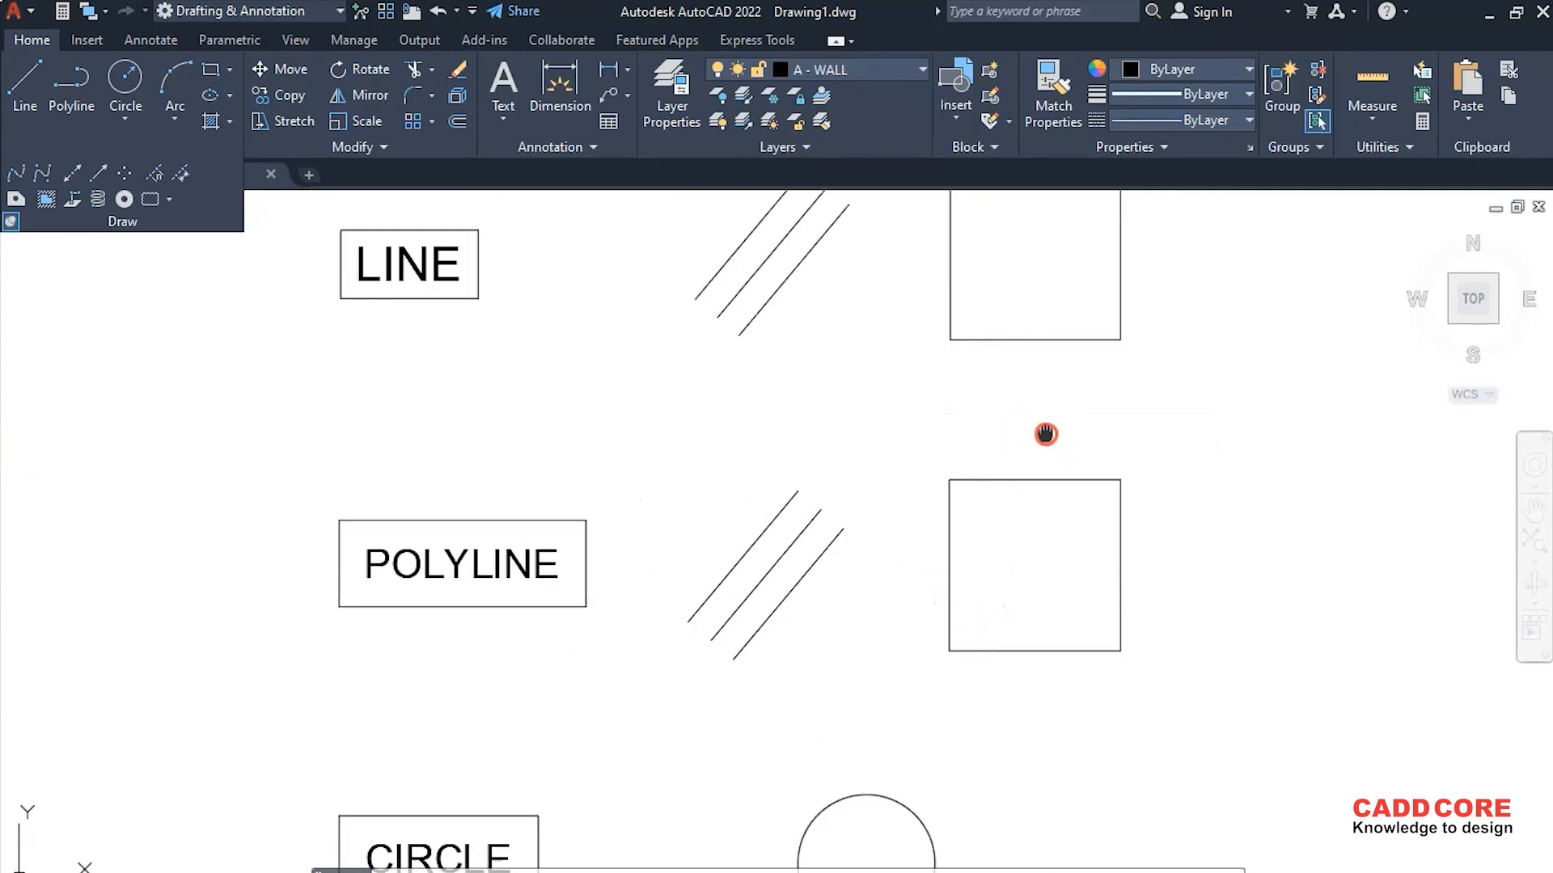
middle_drag(1047, 433, 1009, 531)
scroll(996, 335, up, 2)
middle_drag(990, 353, 985, 433)
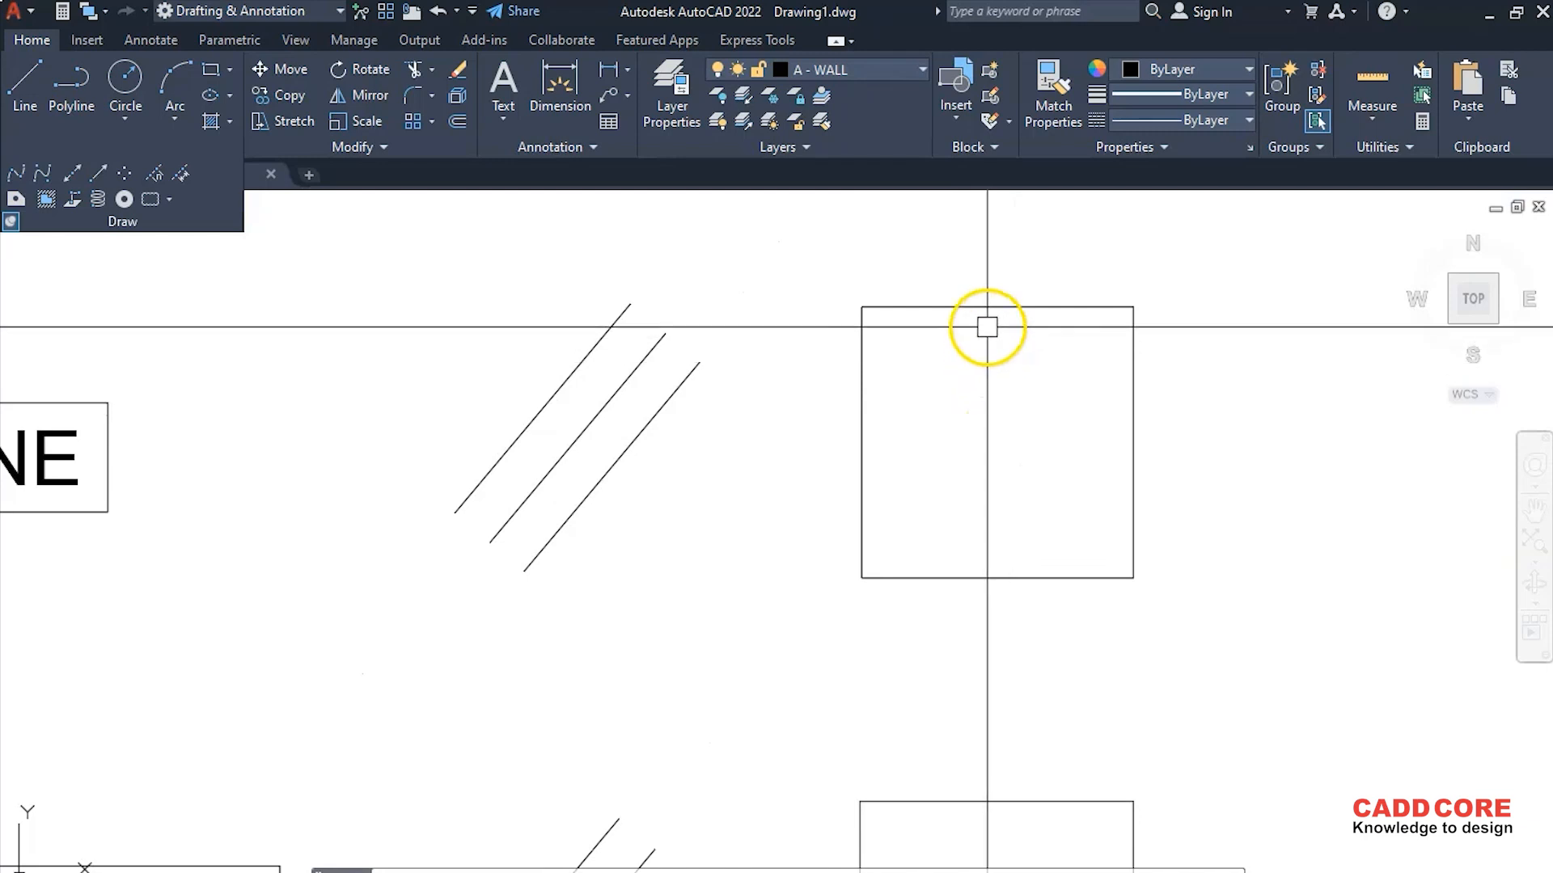
click(862, 382)
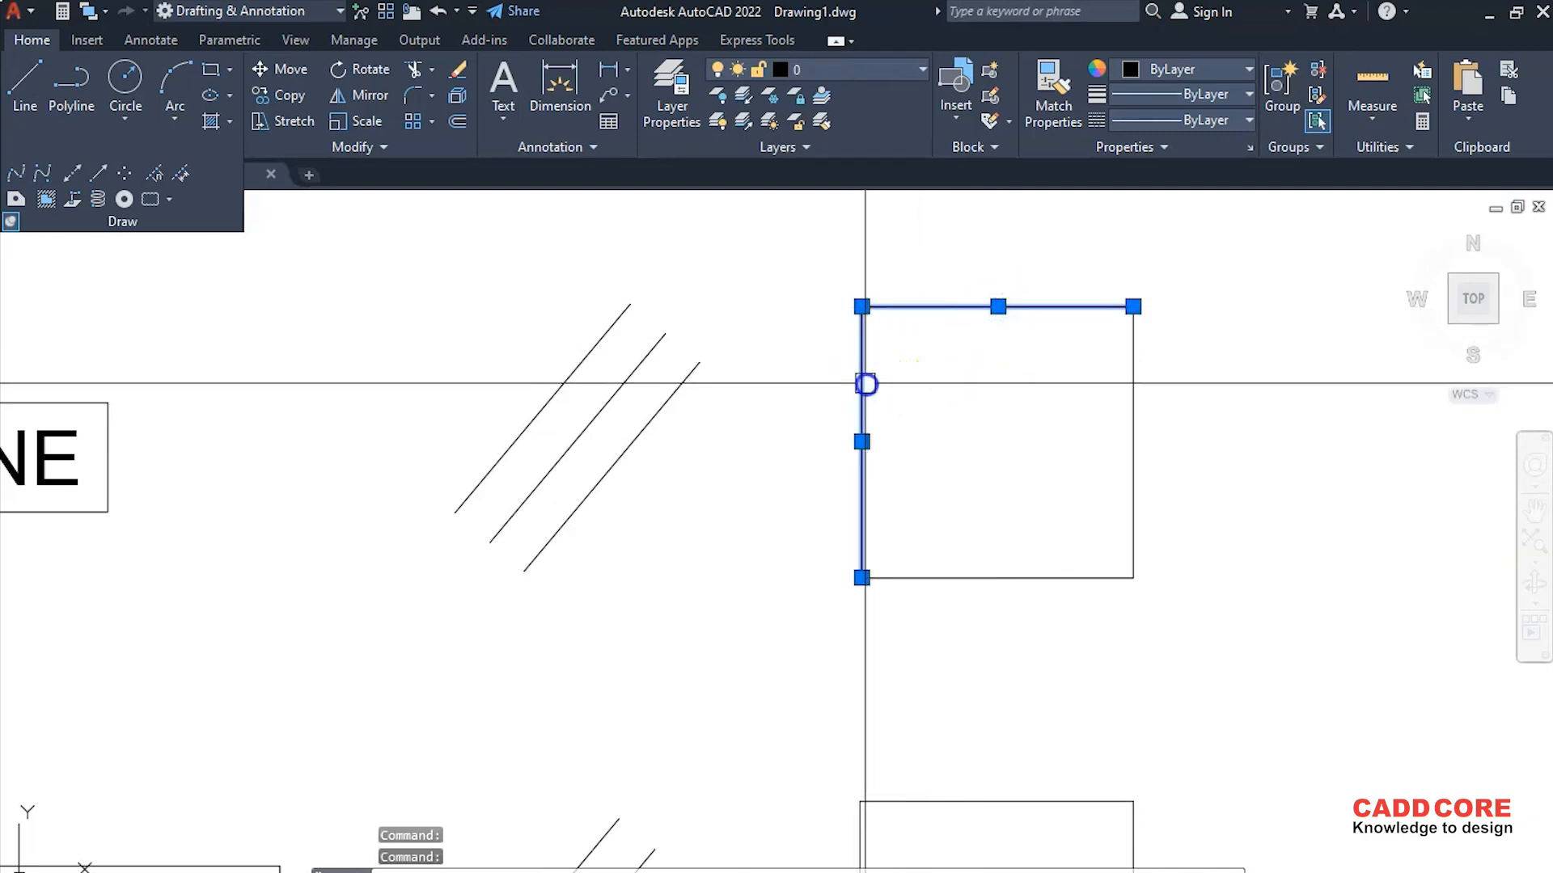
key(Escape)
Inspect the square in the POLYLINE row by selecting it, and clear the selection
scroll(809, 424, down, 2)
middle_drag(876, 732, 877, 579)
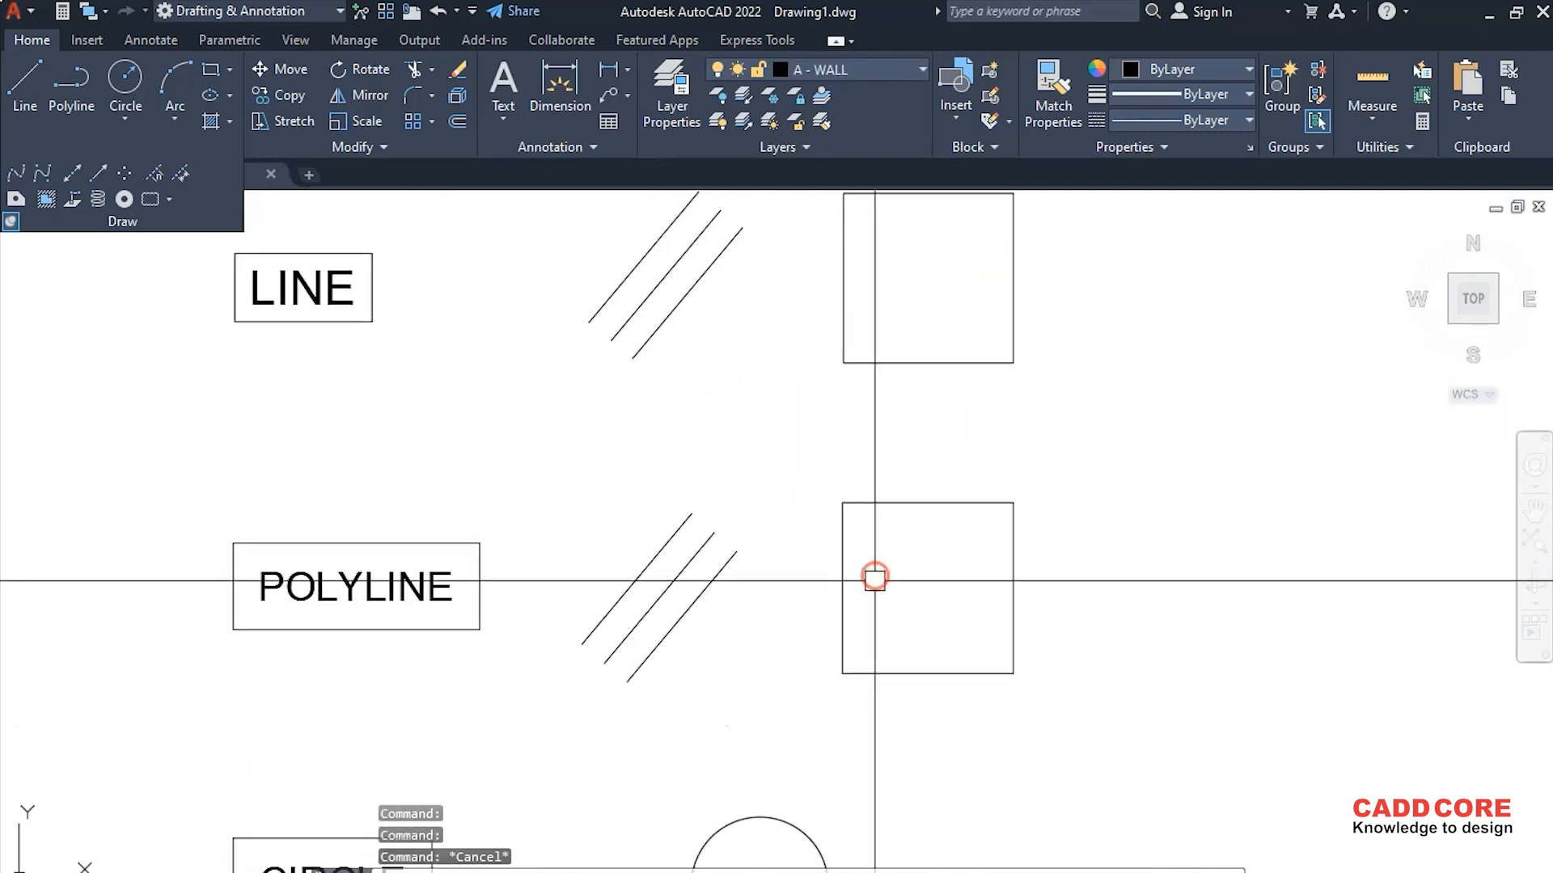
scroll(876, 579, up, 2)
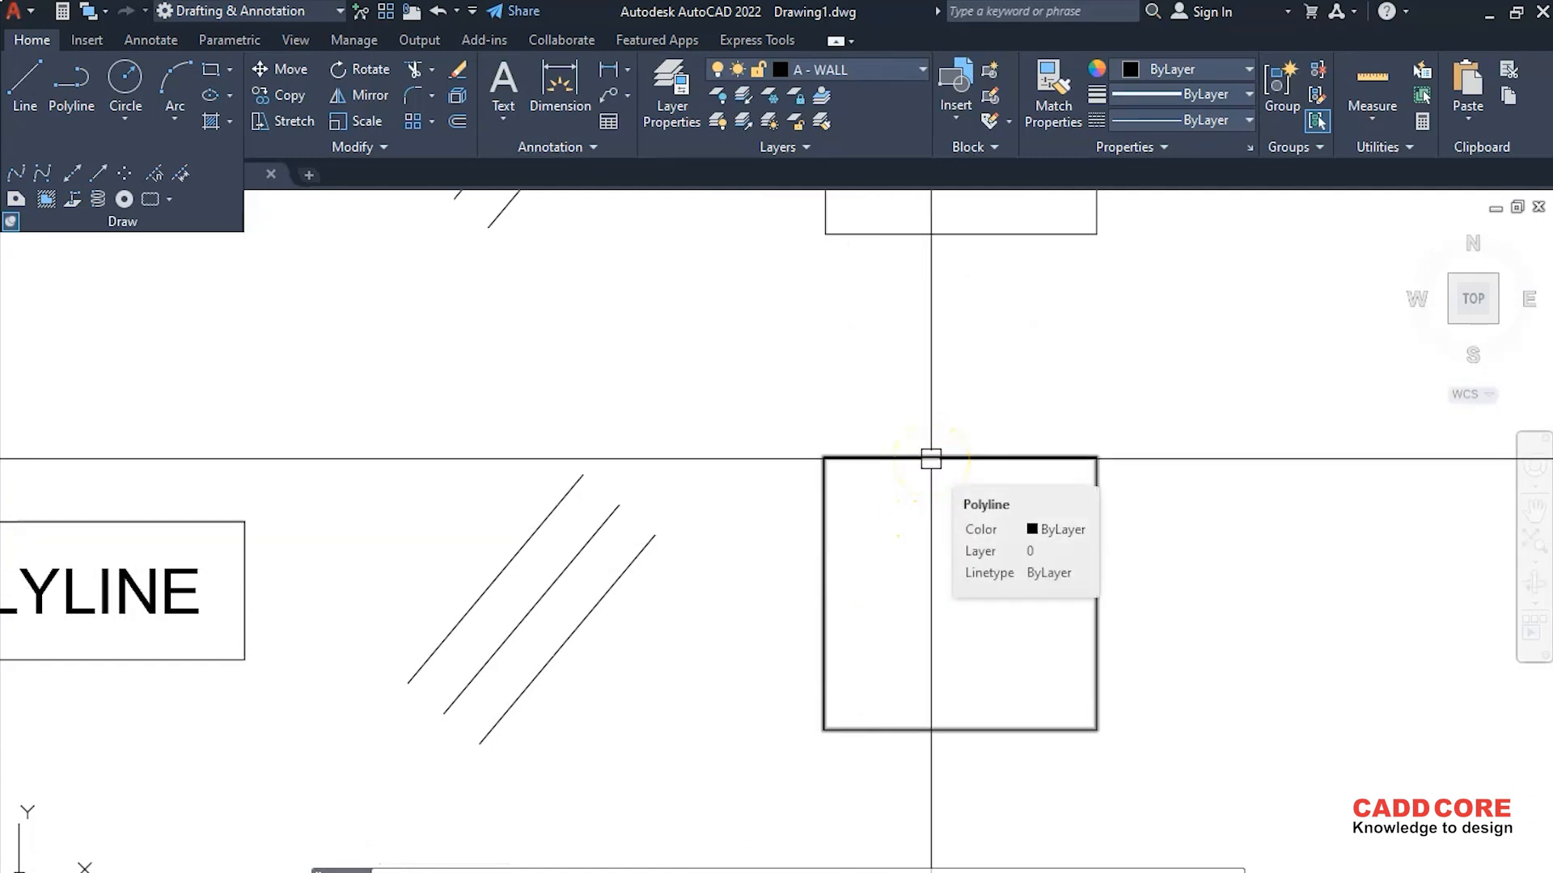
click(931, 459)
key(Escape)
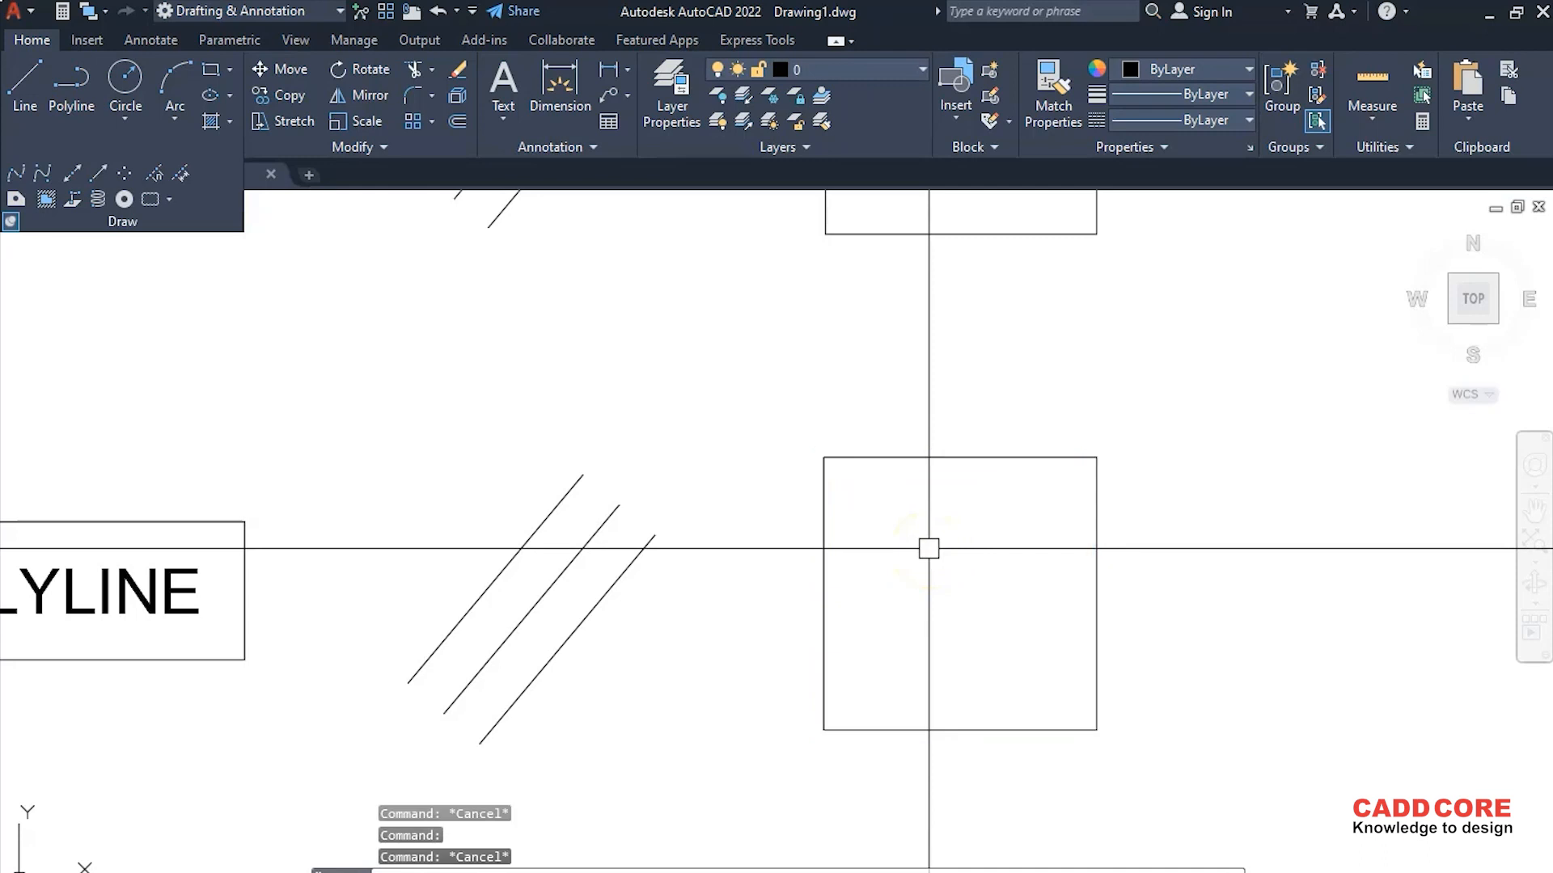
Examine the CIRCLE example and review the available construction methods for circles and arcs
scroll(912, 521, down, 6)
middle_drag(870, 627, 856, 550)
scroll(846, 573, up, 4)
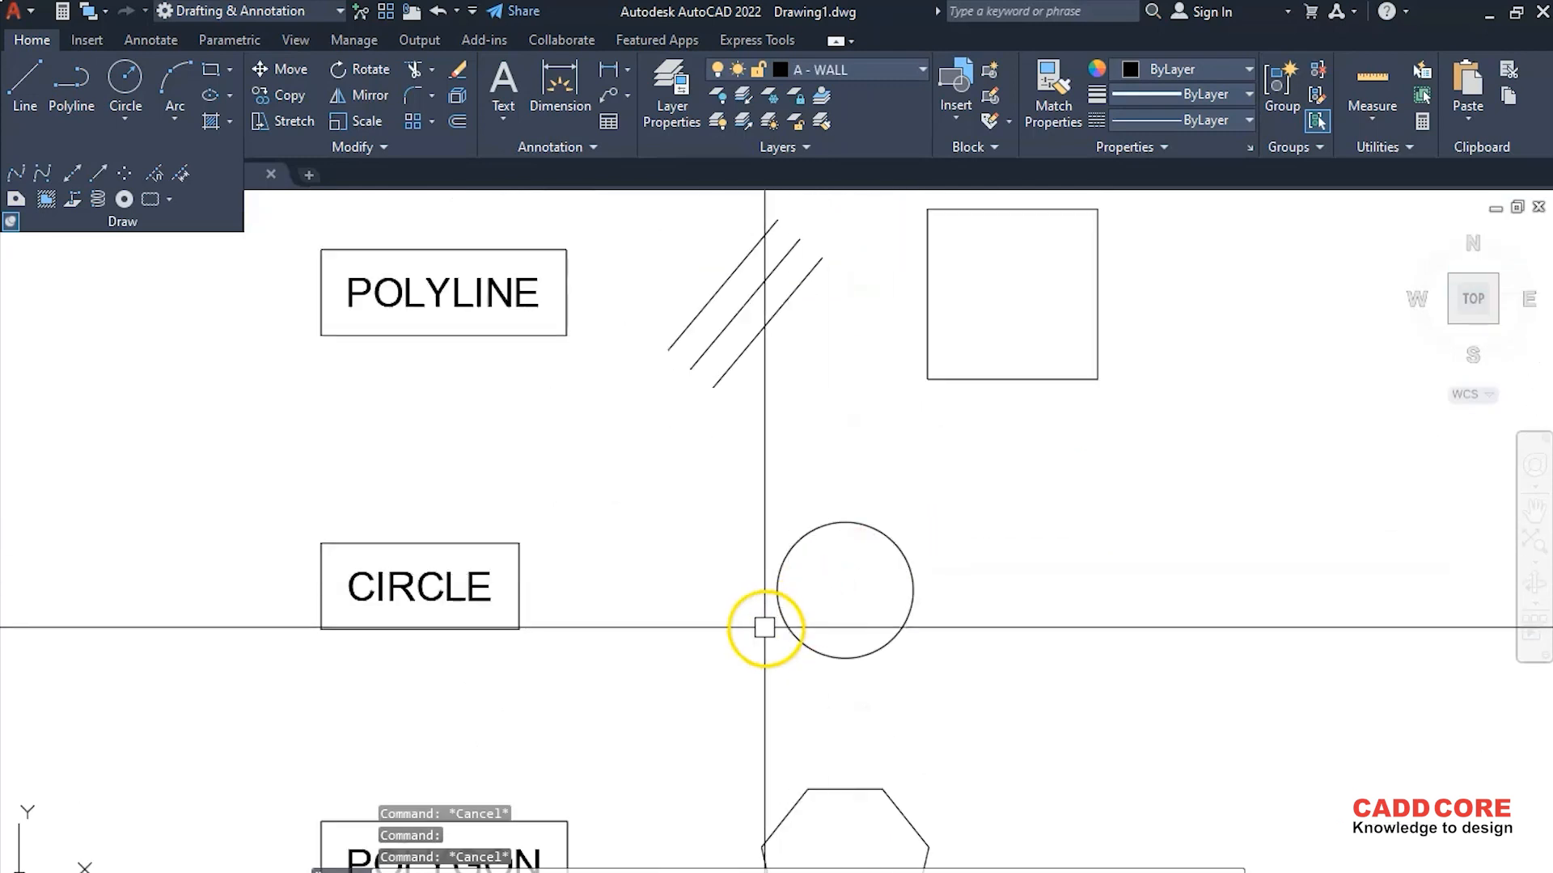
middle_drag(762, 628, 745, 421)
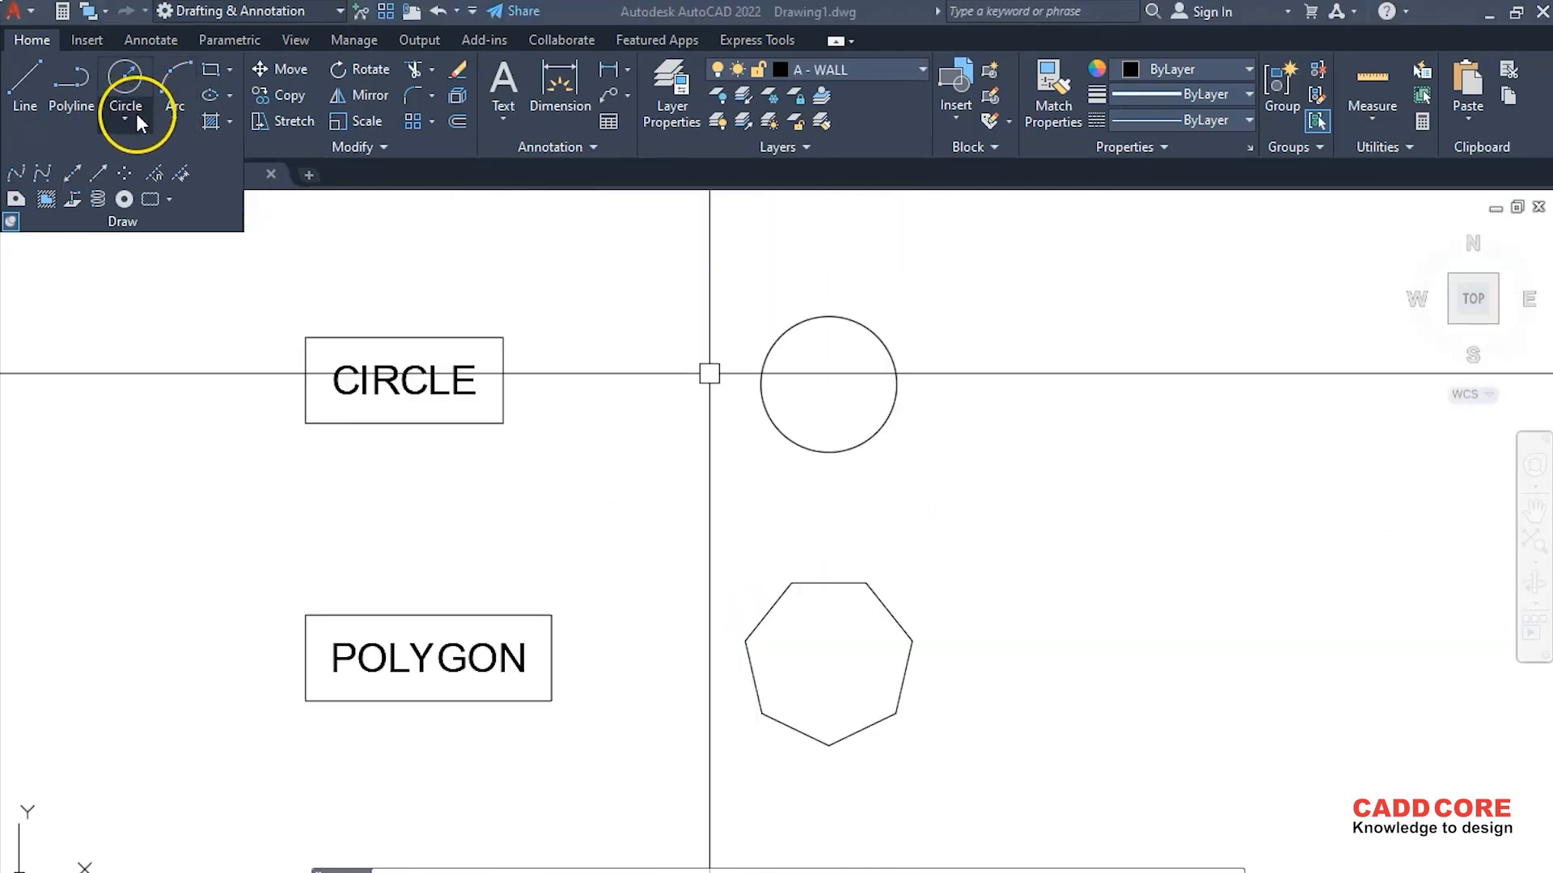
click(124, 117)
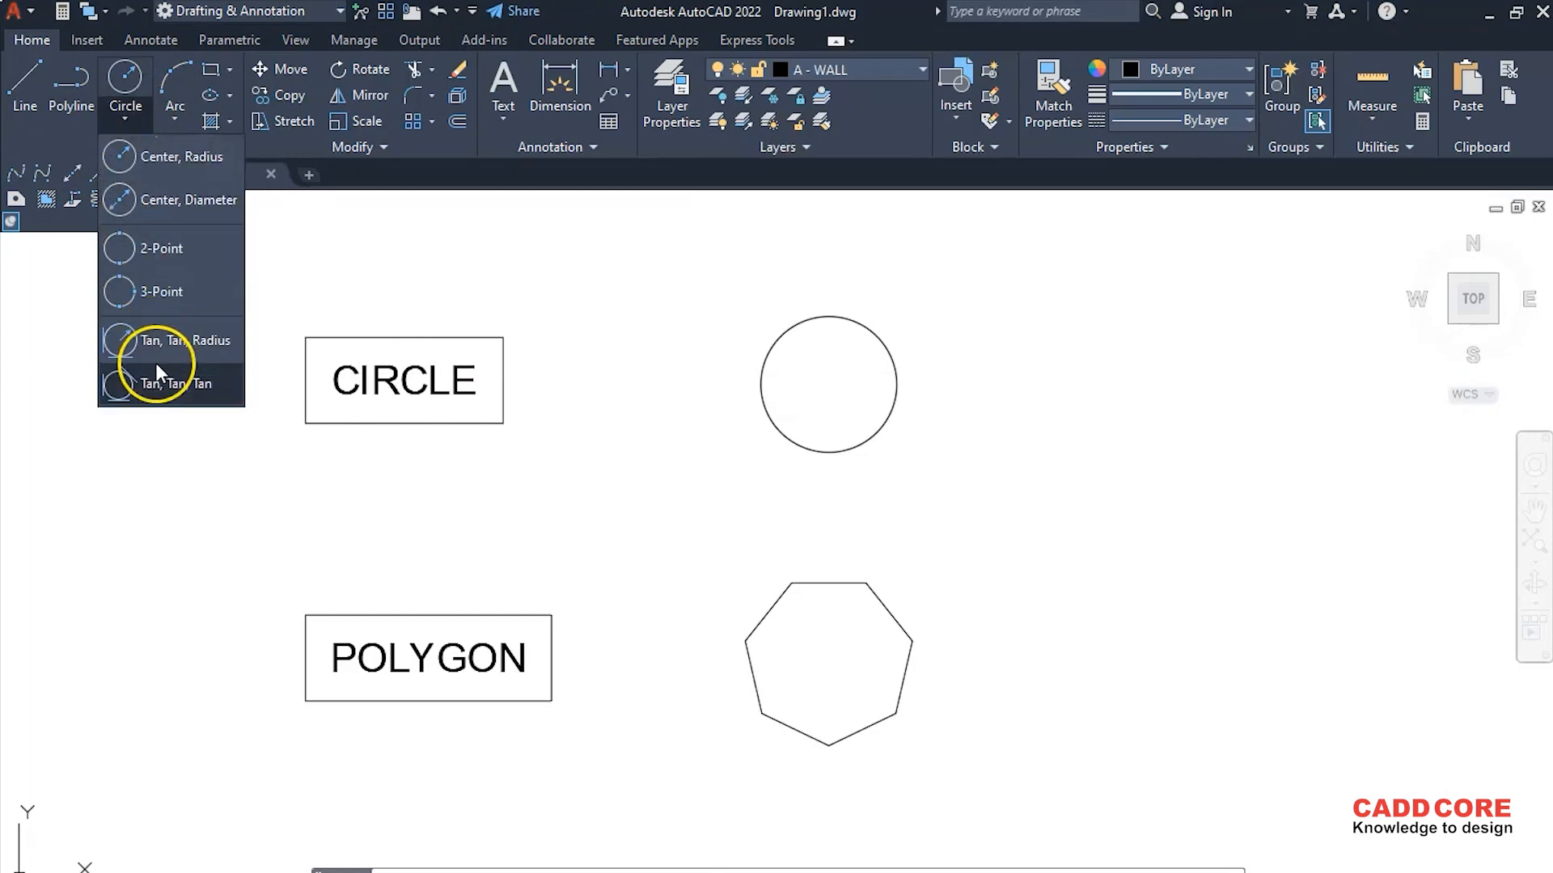
click(175, 118)
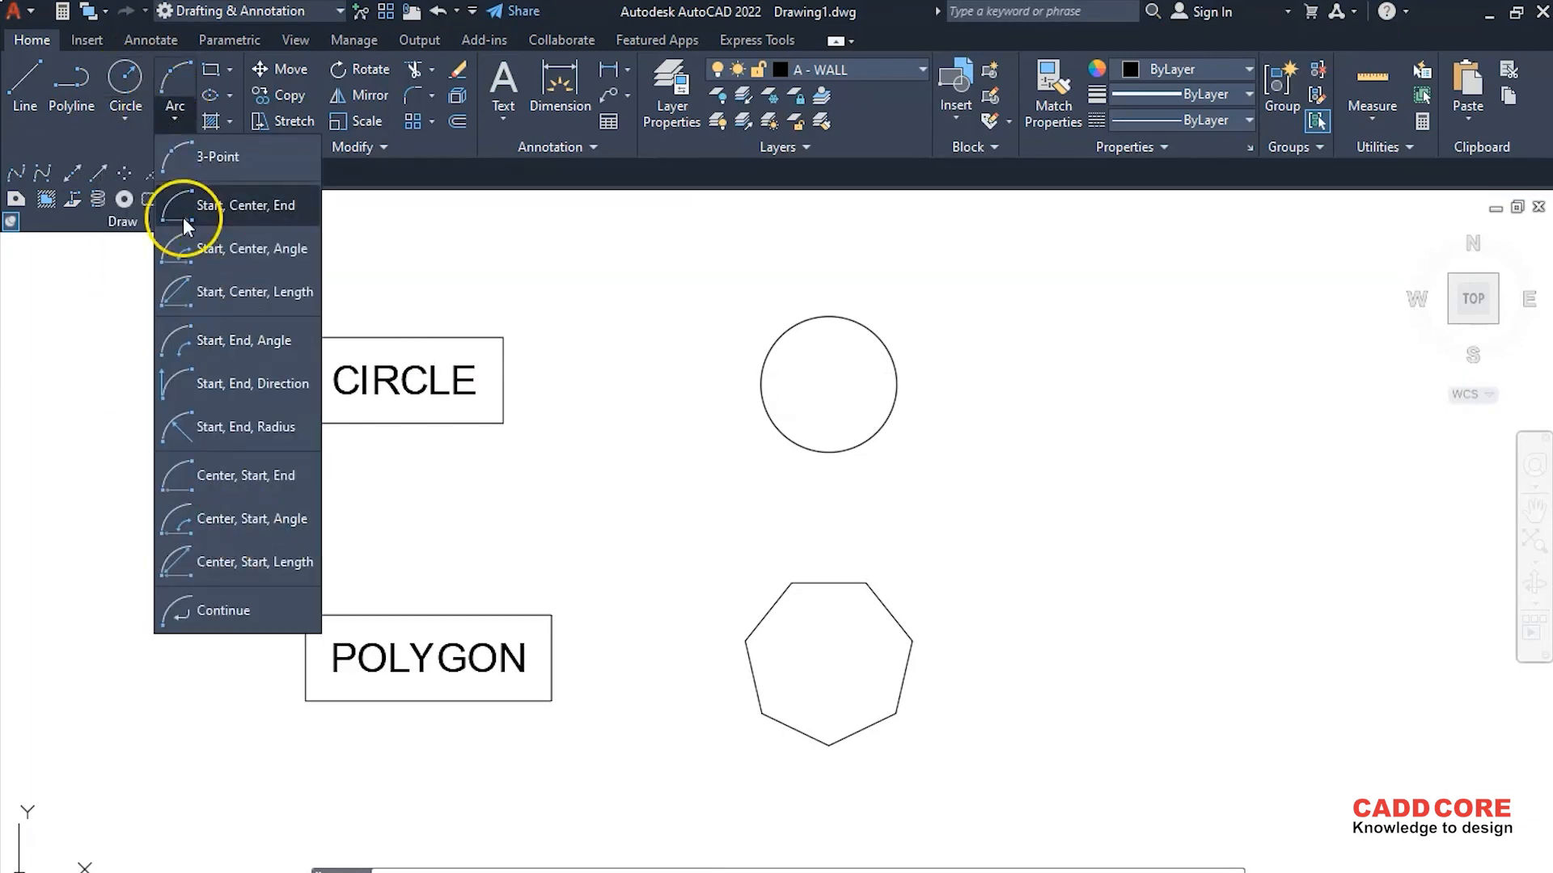
click(176, 119)
Examine the POLYGON example and review the rectangle and polygon drawing options
mouse_move(780, 651)
middle_down()
mouse_move(731, 496)
mouse_move(709, 525)
middle_up()
scroll(688, 473, up, 2)
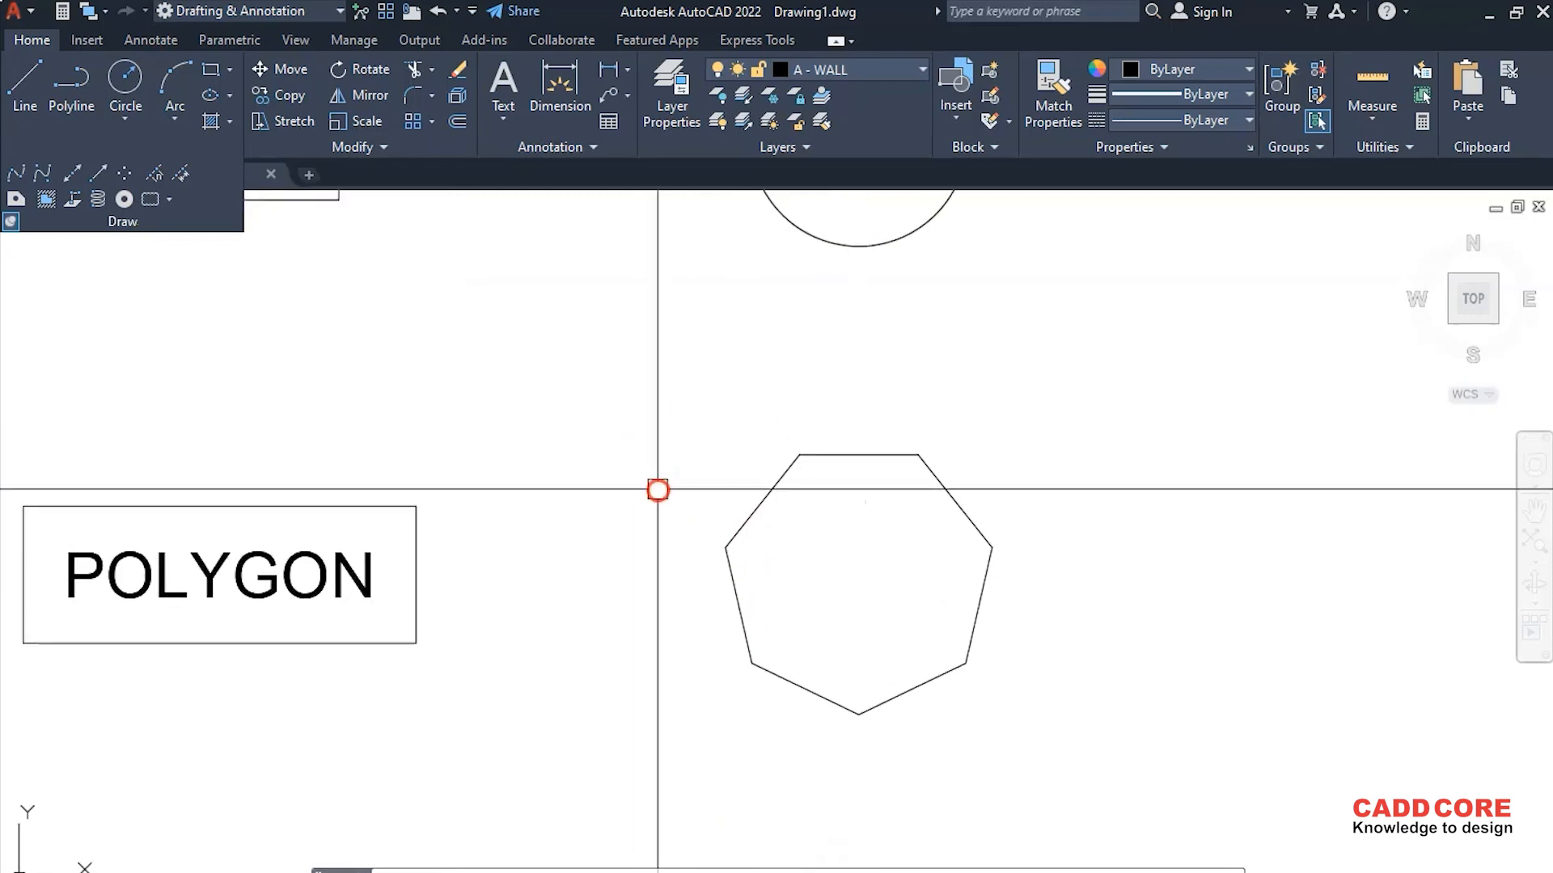
click(228, 71)
click(228, 70)
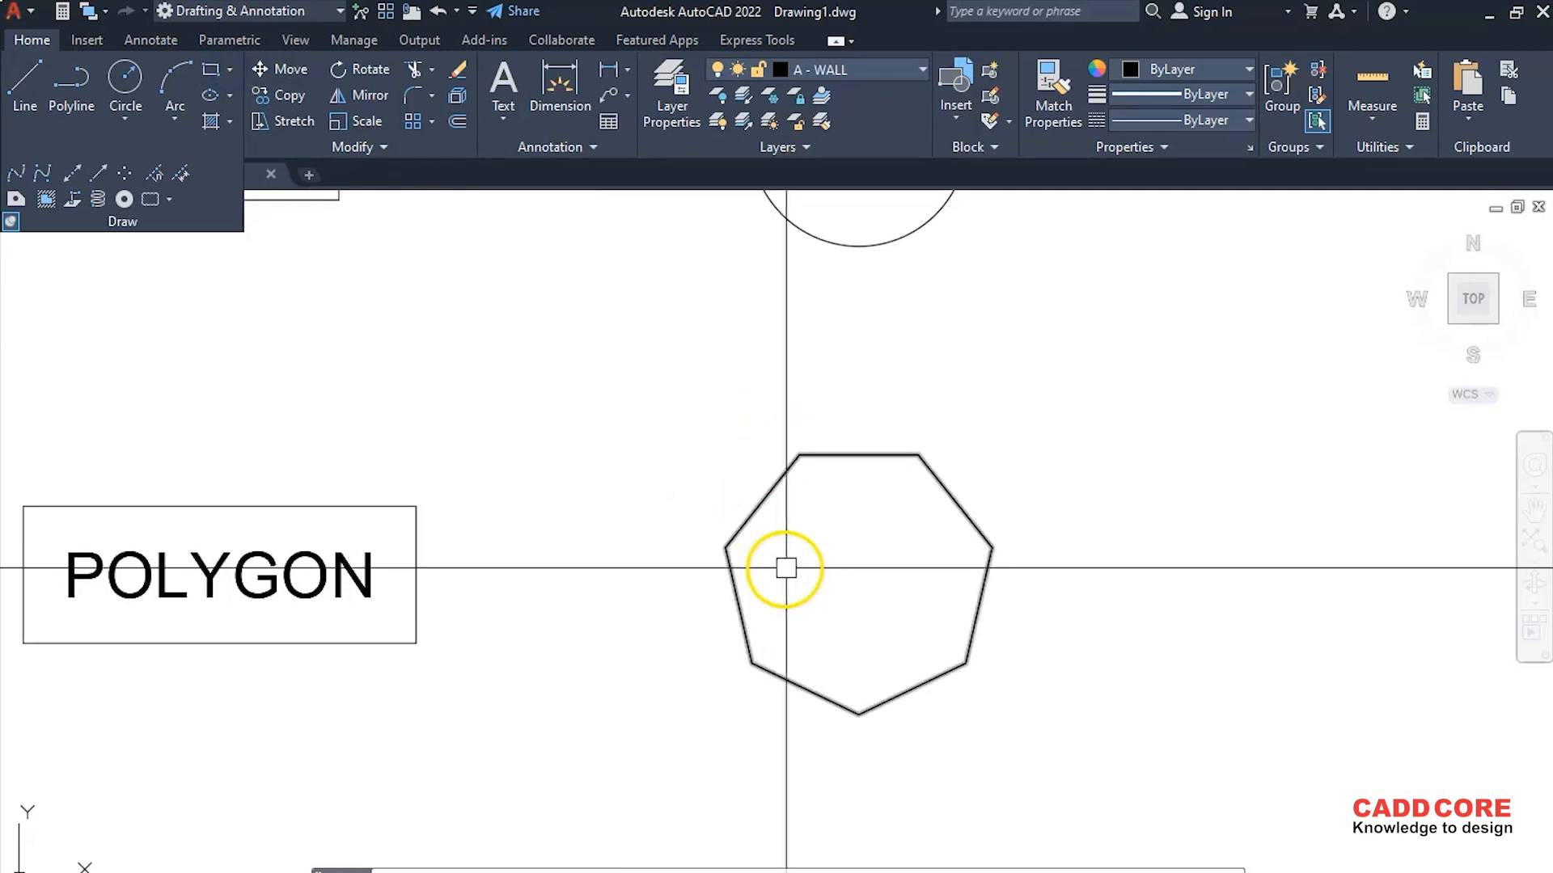
Examine the two hatched triangles in the HATCH row and review the available hatch fill options
scroll(717, 389, down, 4)
middle_drag(707, 520, 704, 386)
scroll(702, 512, up, 2)
middle_drag(666, 577, 607, 463)
scroll(658, 479, up, 2)
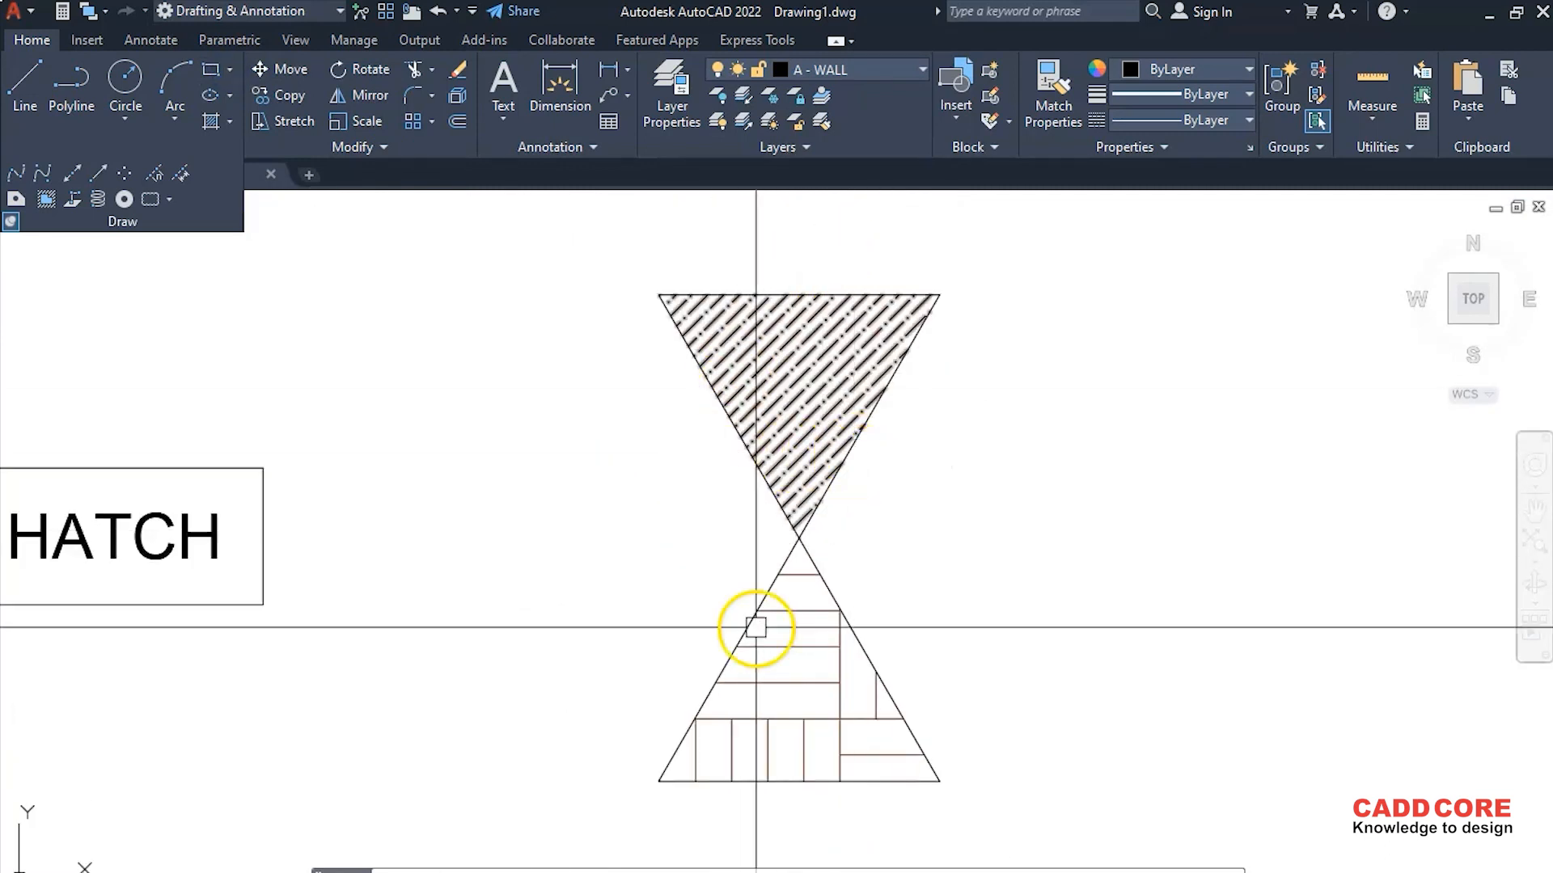
click(230, 123)
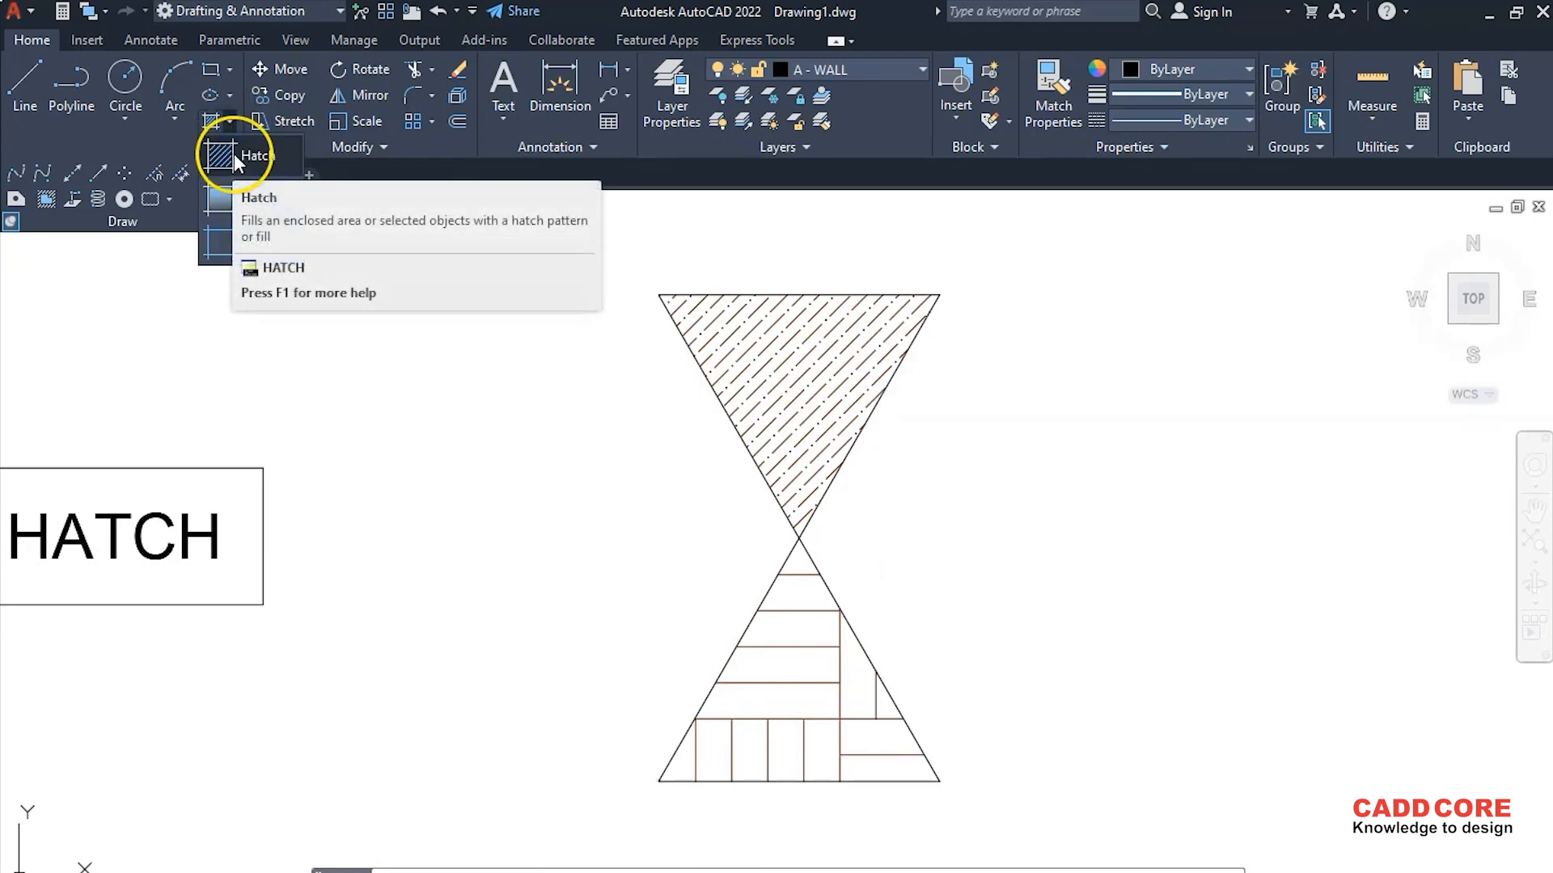
scroll(912, 483, down, 2)
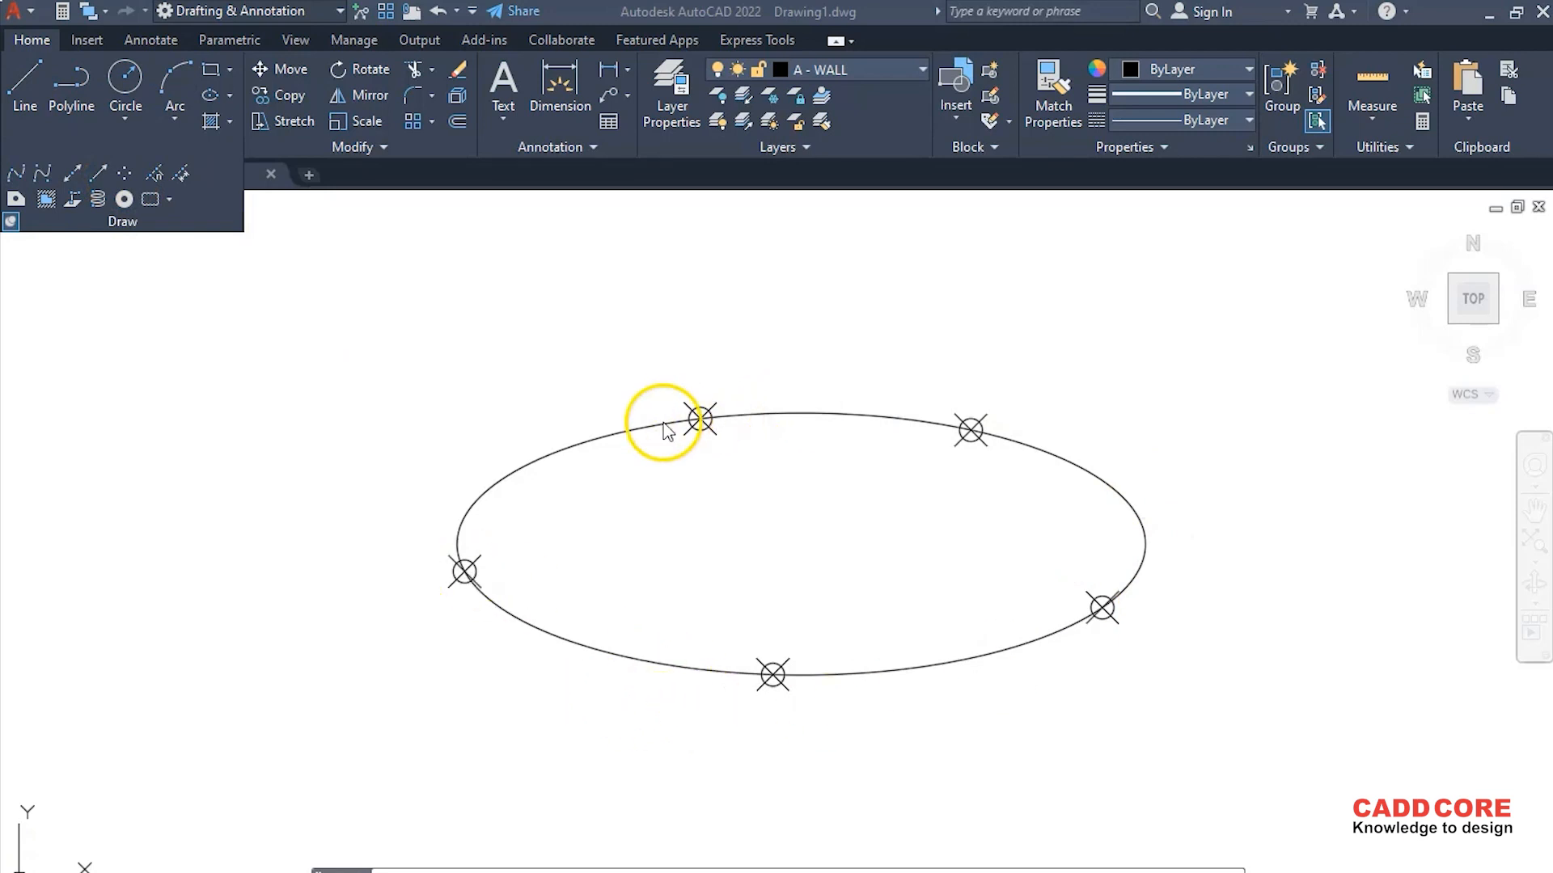
Keep the extended set of Modify tools displayed and bring up the MOVE example
scroll(577, 548, down, 8)
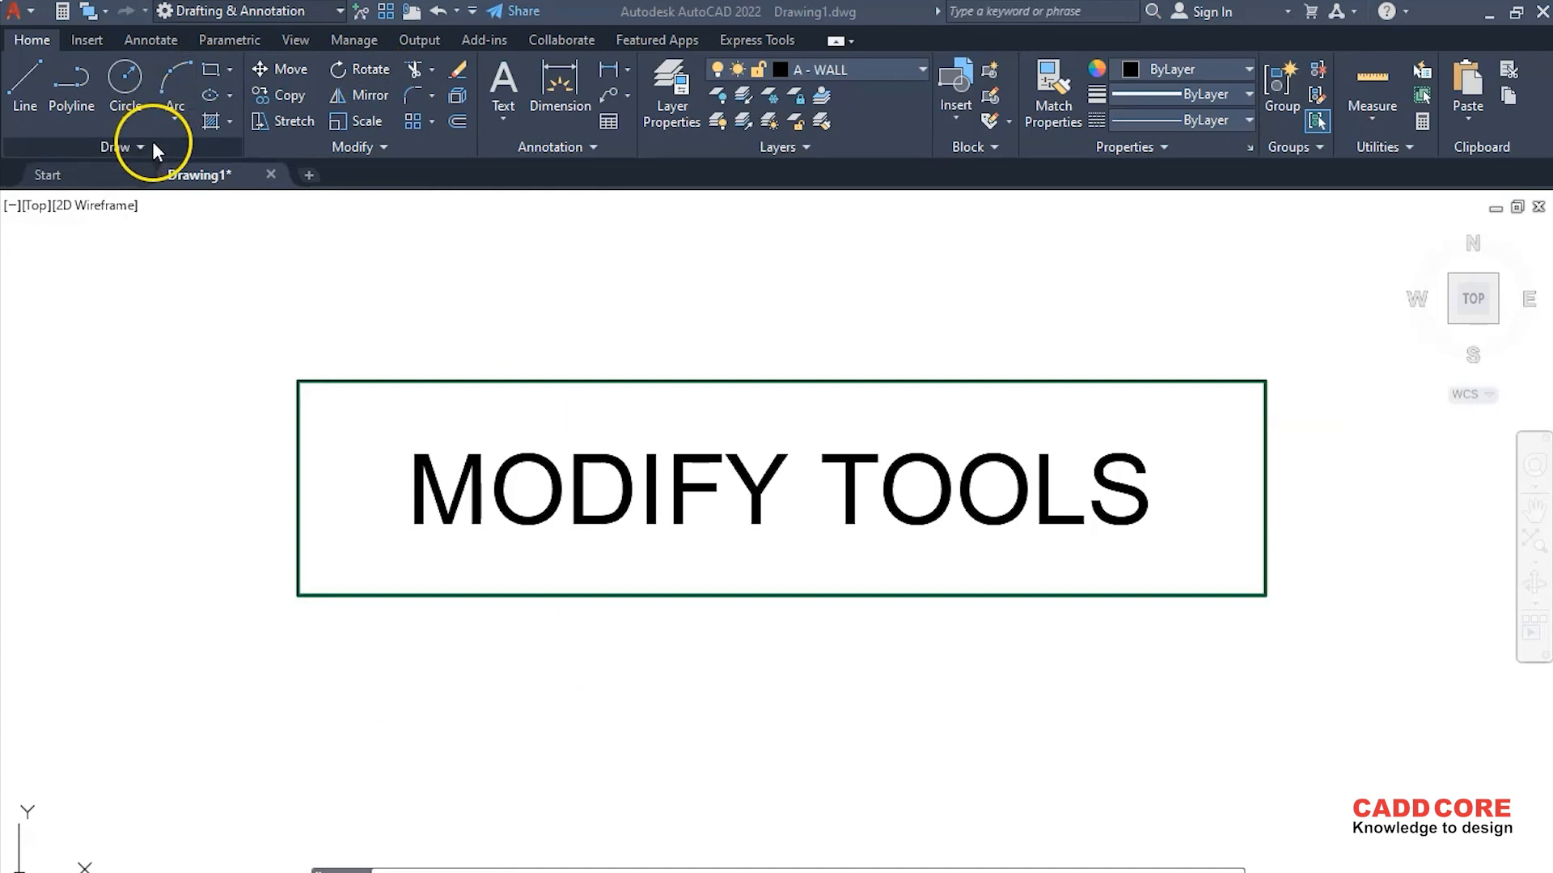
click(383, 147)
click(253, 223)
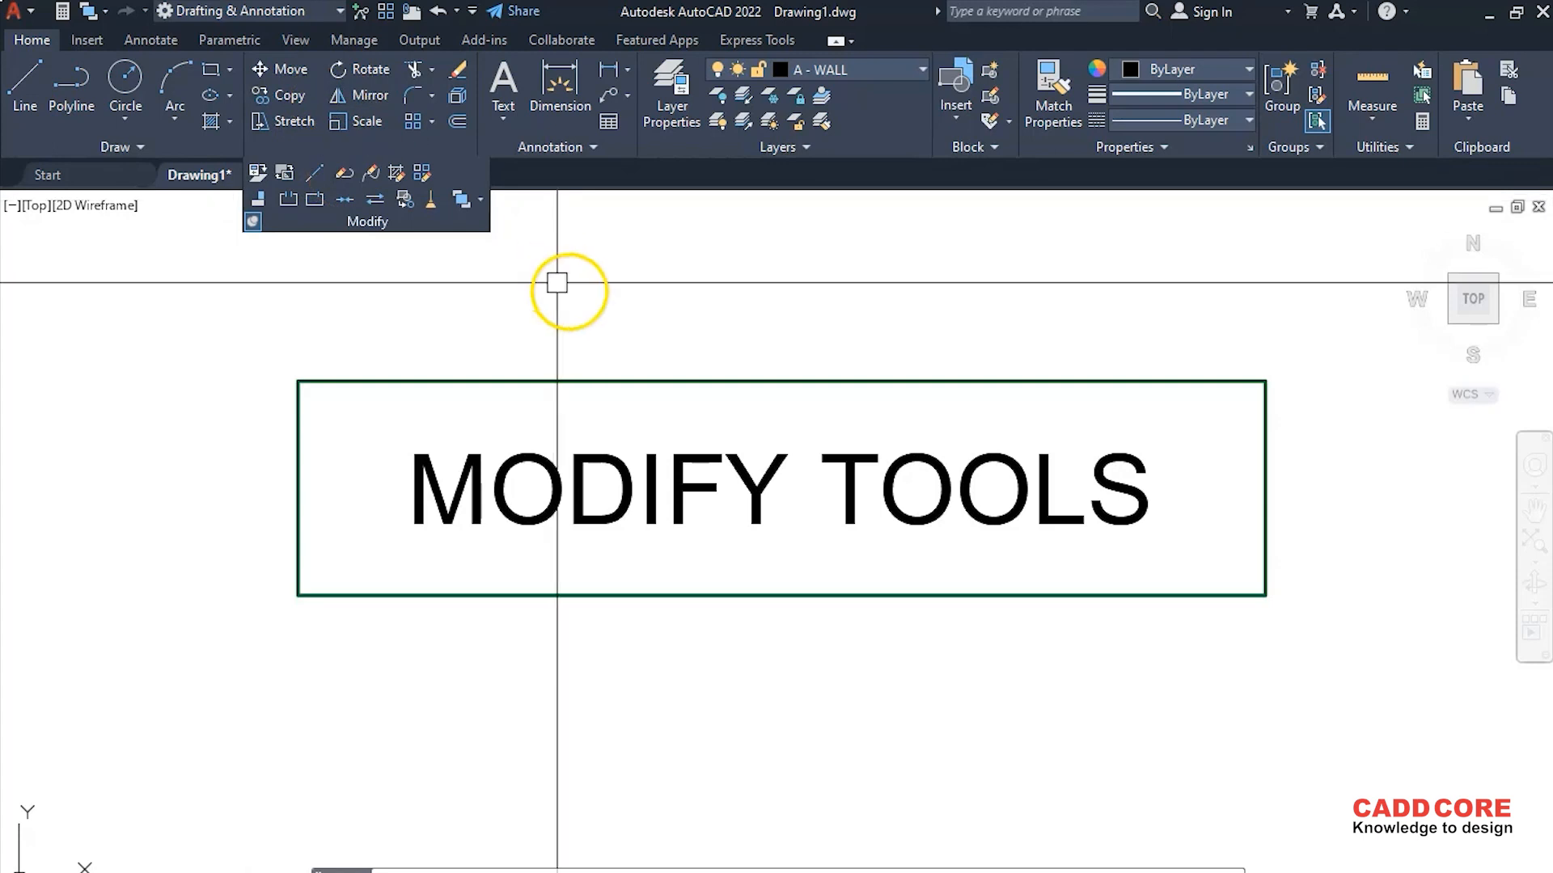
scroll(556, 282, down, 8)
scroll(576, 476, up, 6)
middle_drag(576, 476, 416, 506)
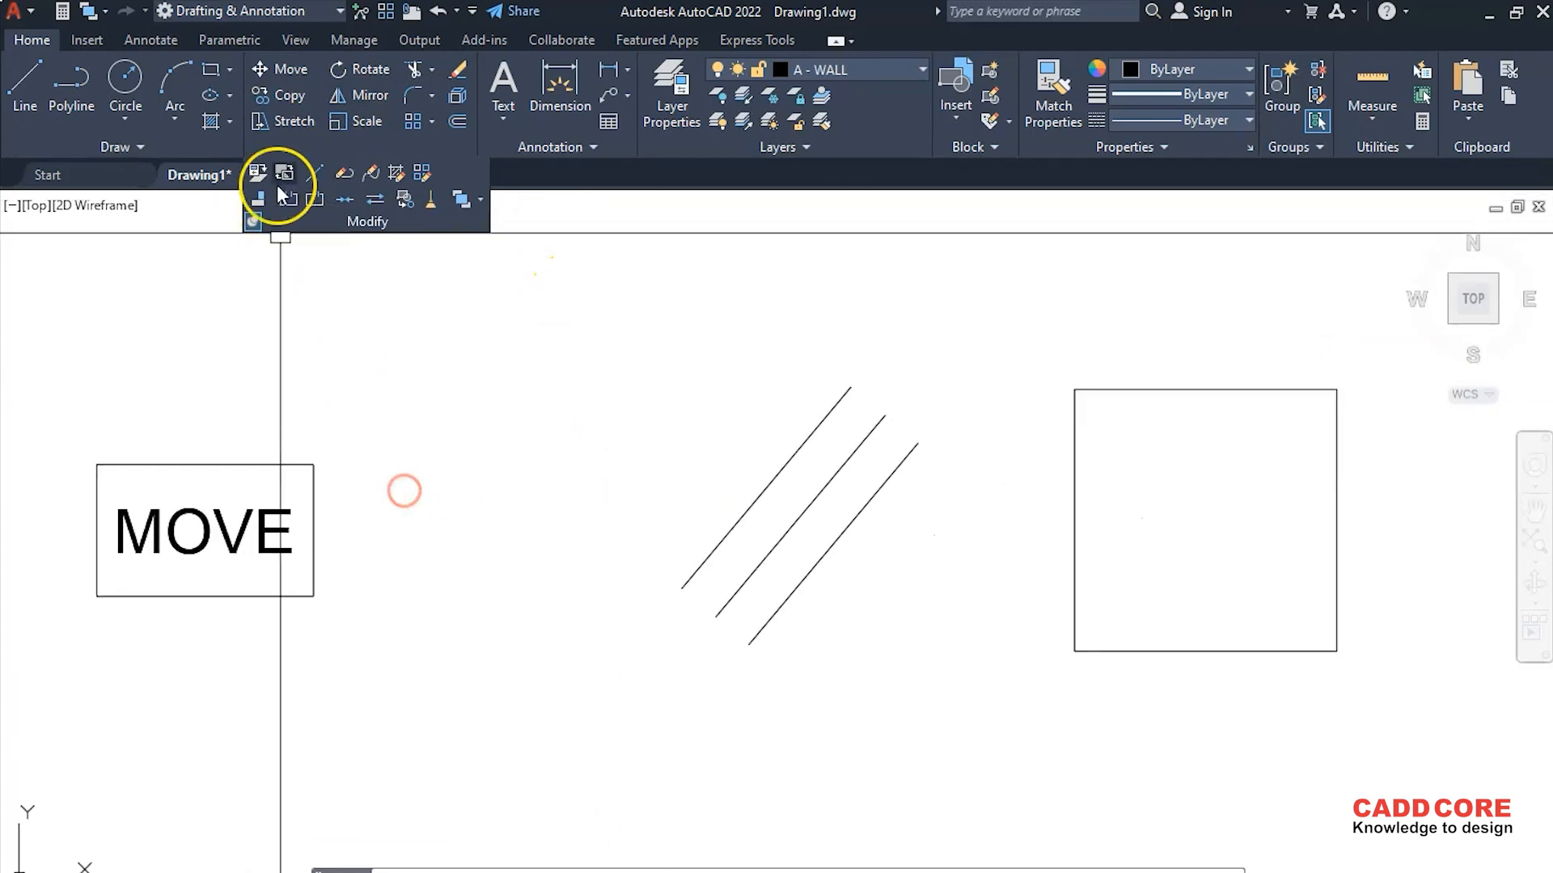
click(283, 71)
scroll(372, 353, down, 6)
click(416, 349)
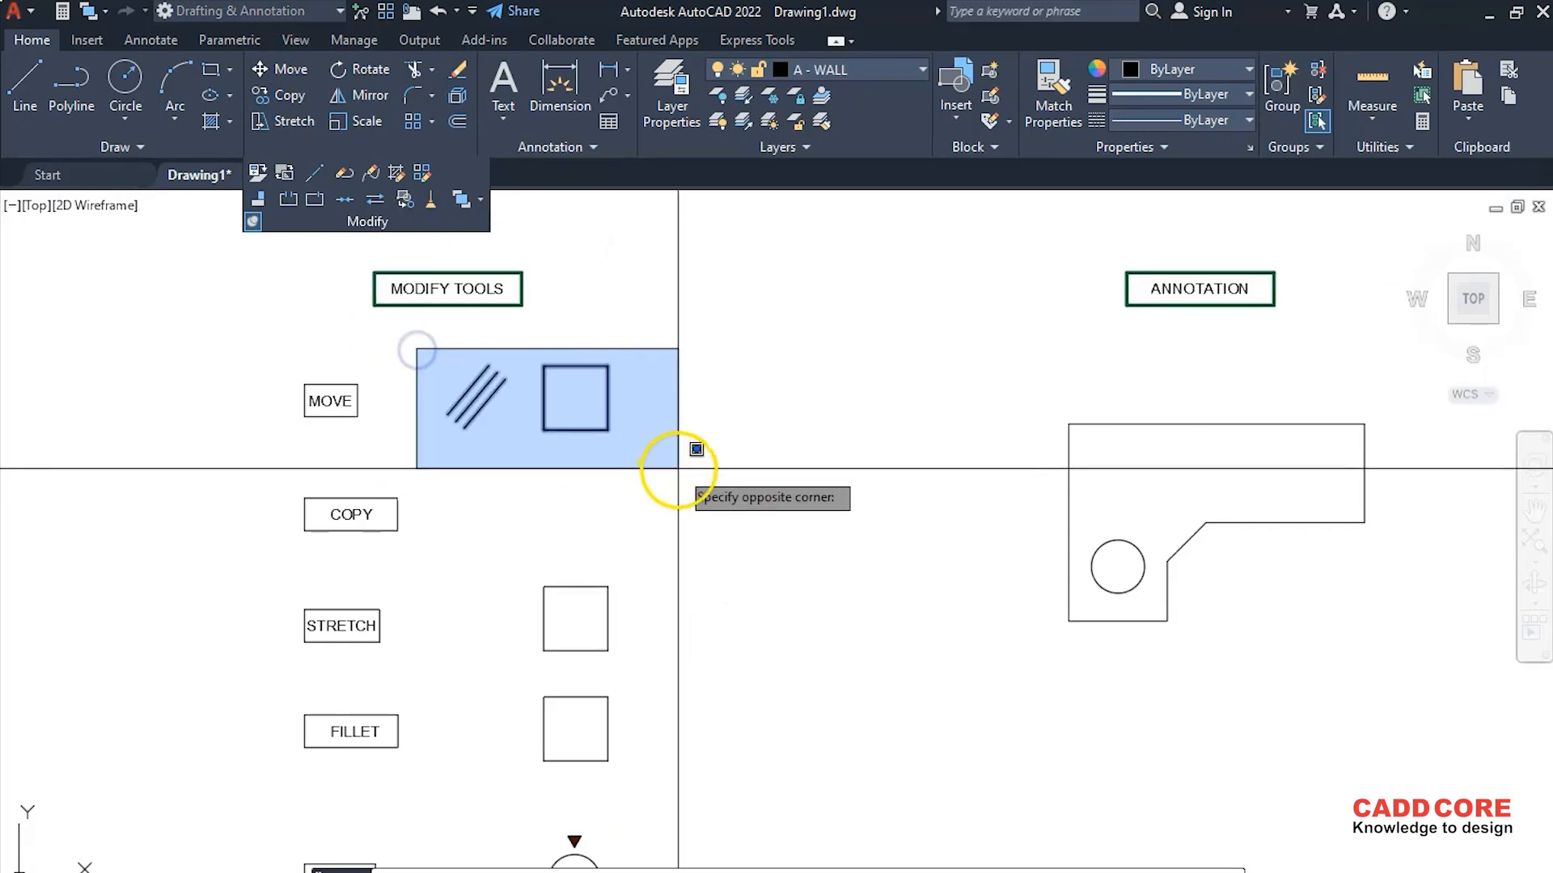
click(677, 467)
key(Return)
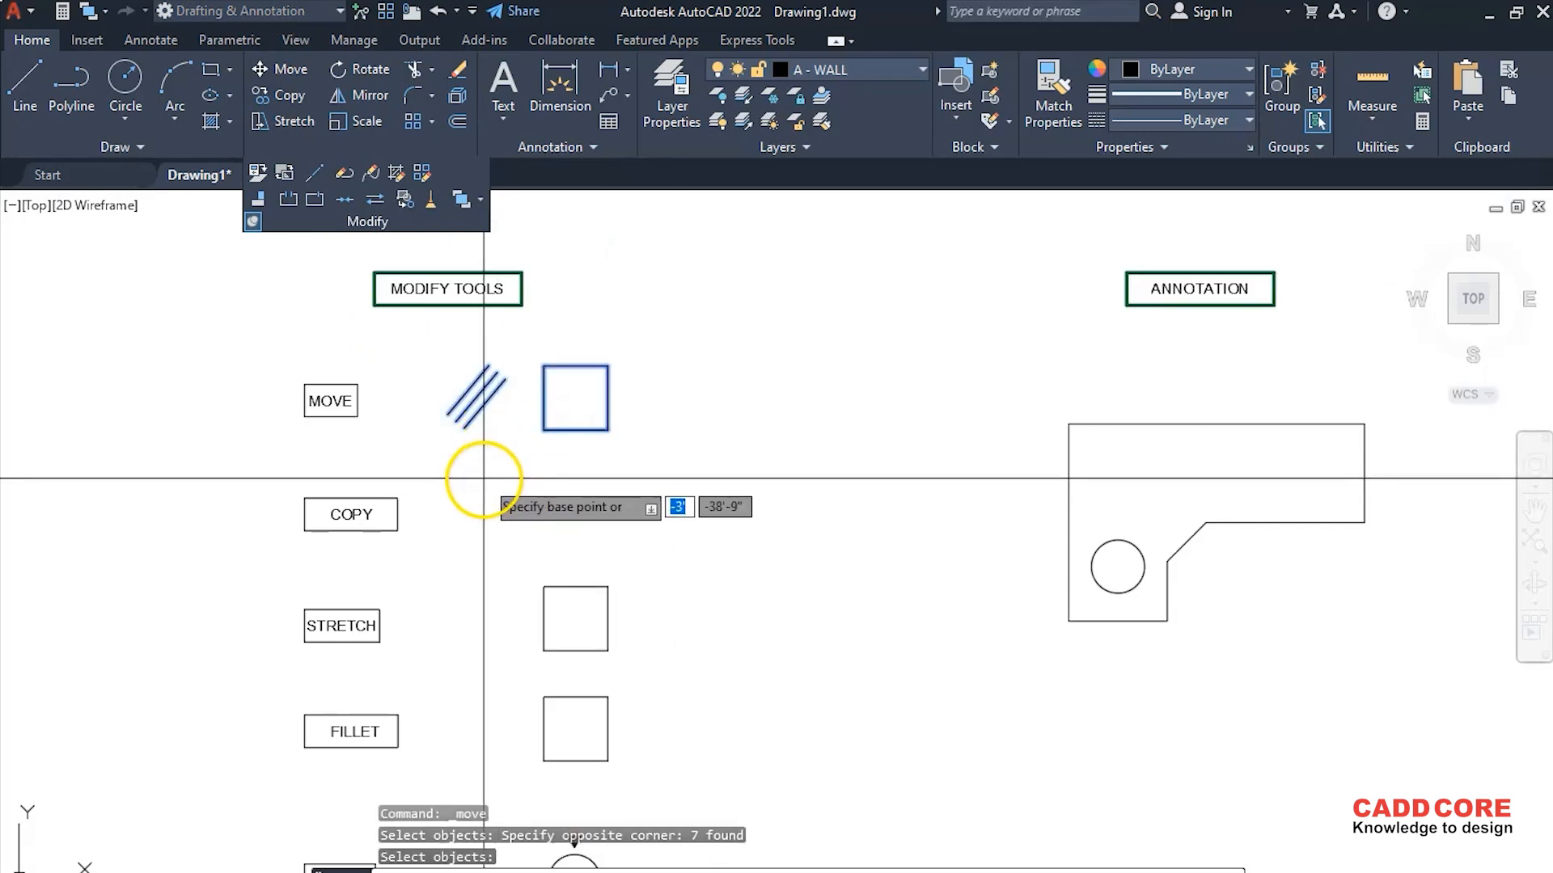
click(483, 479)
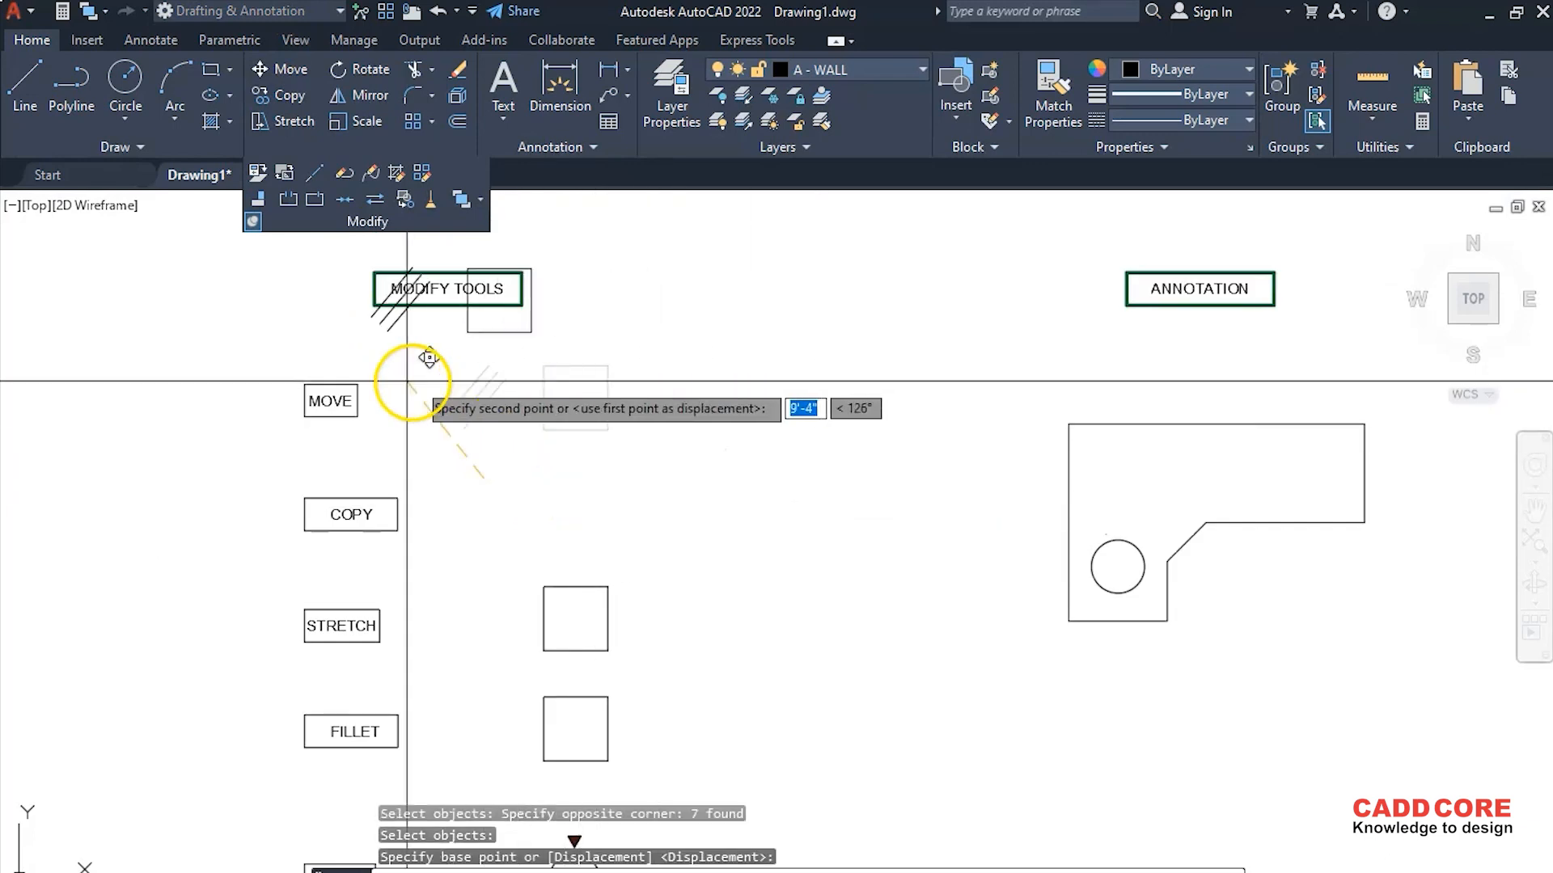
key(Escape)
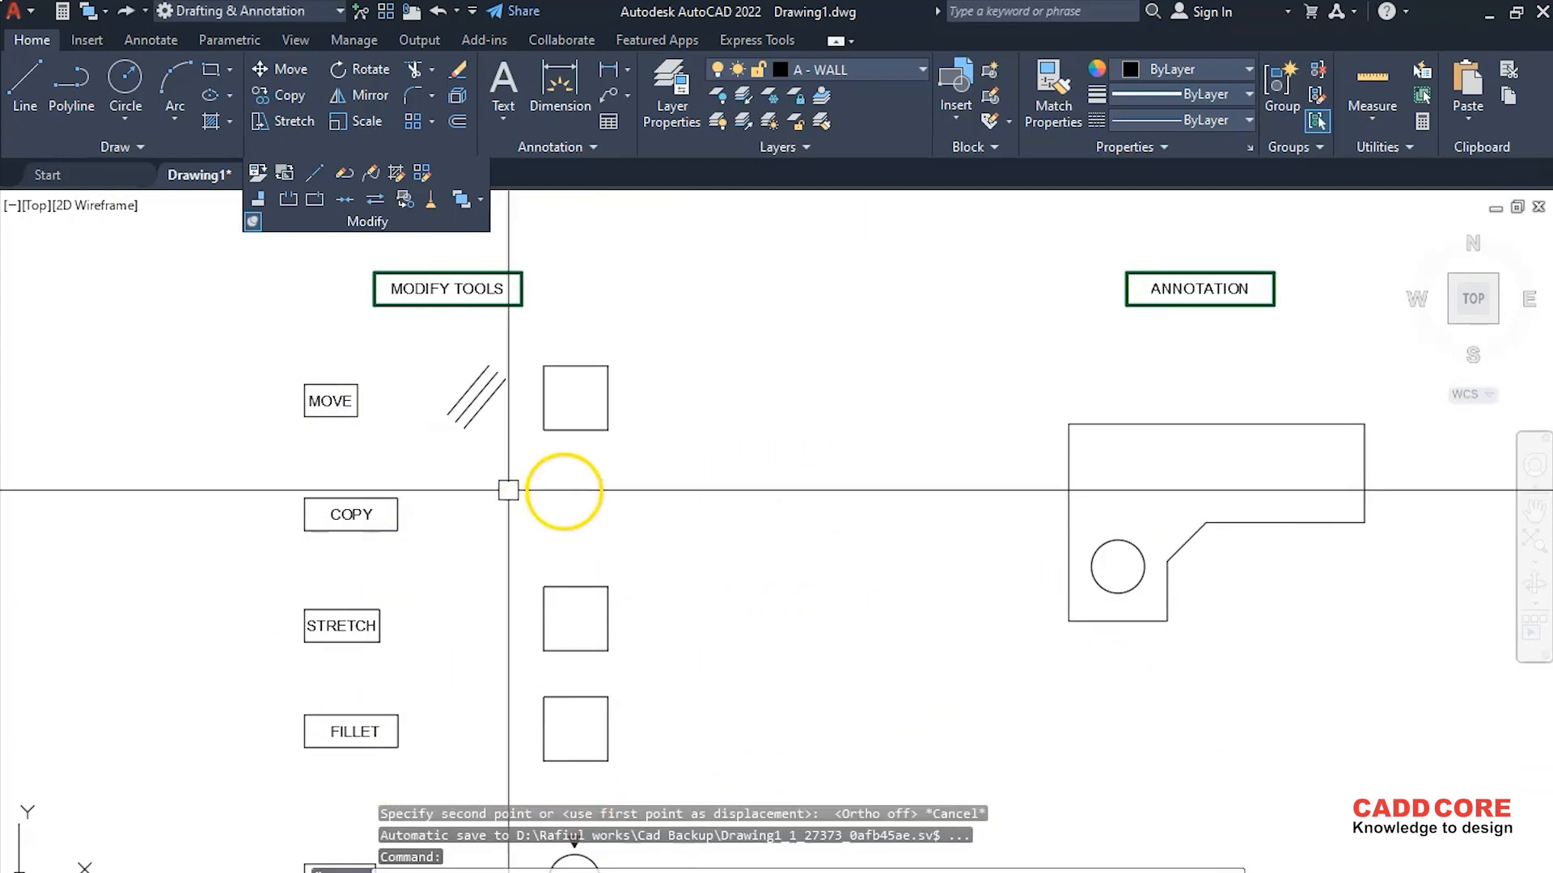
Copy the three slanted lines and the square from the MOVE row straight down to the COPY row, with Ortho on
scroll(350, 481, up, 1)
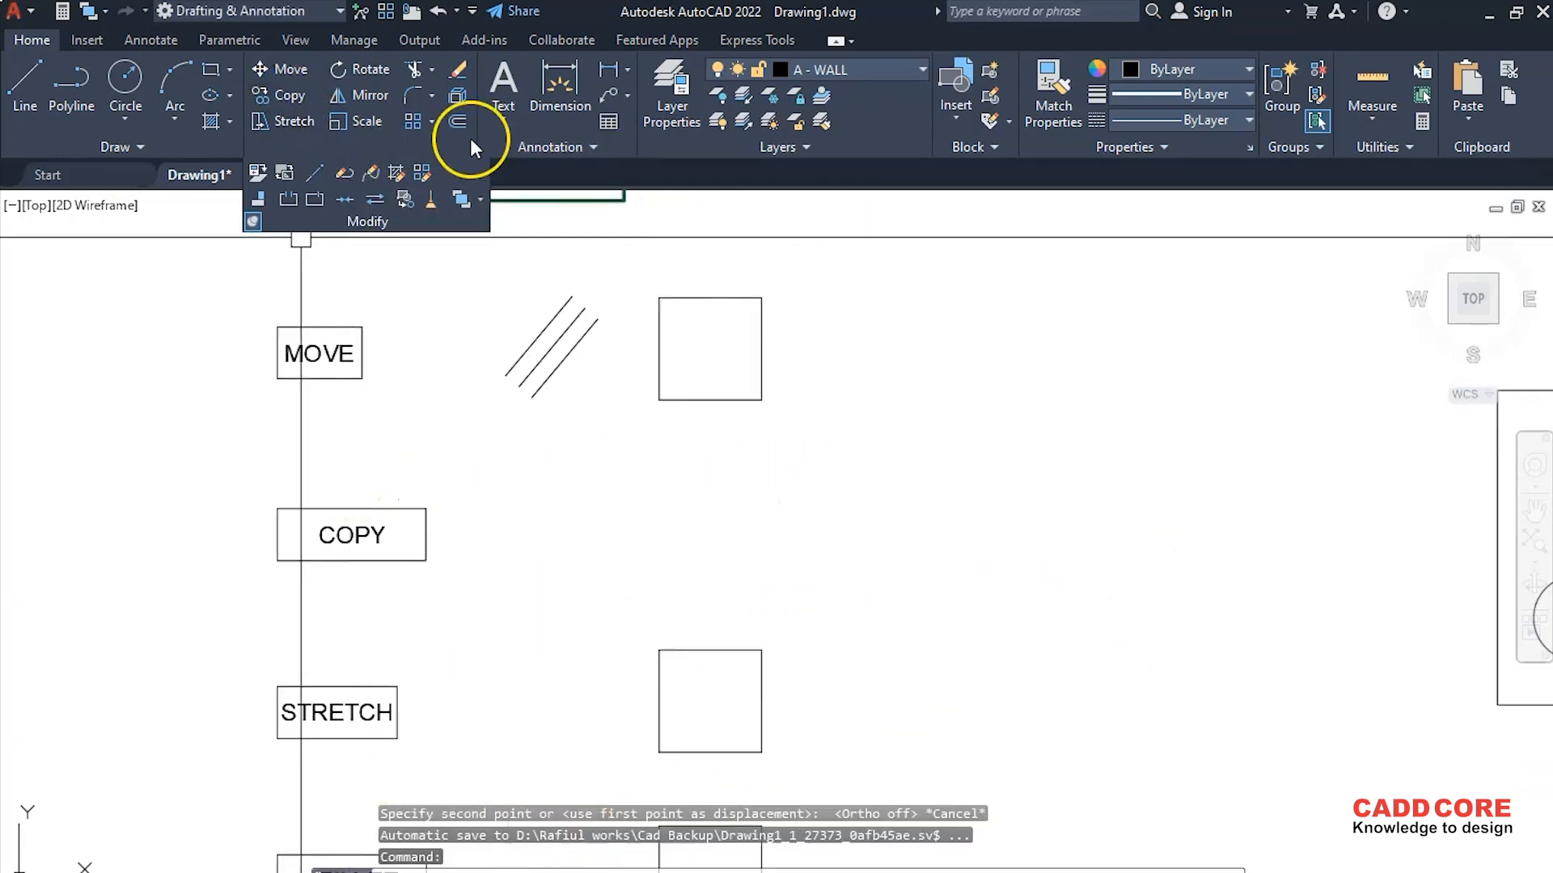
click(287, 96)
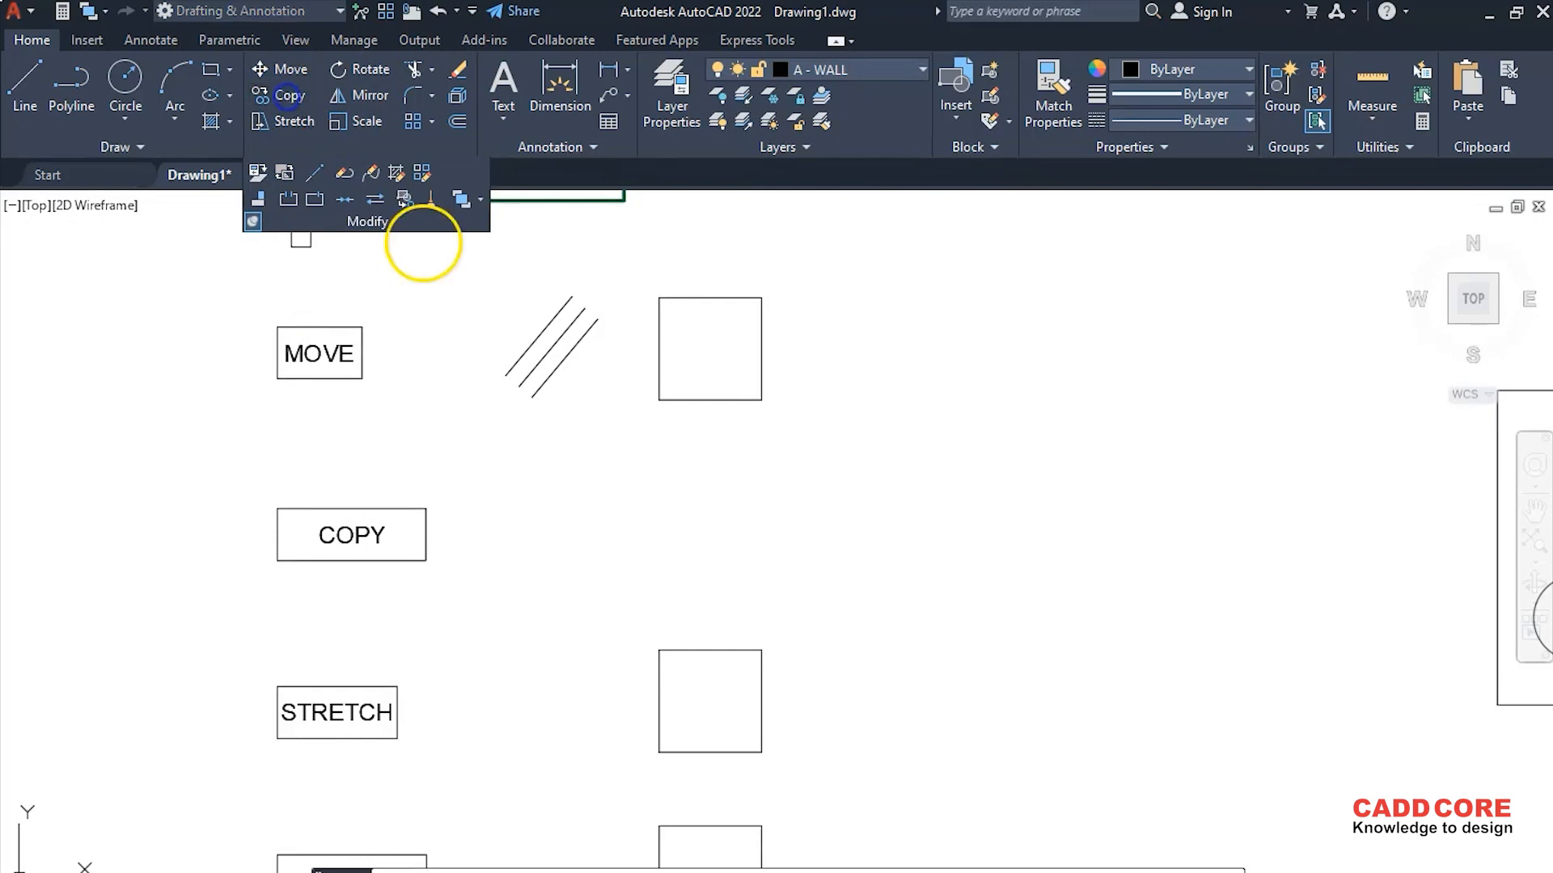
scroll(452, 284, up, 1)
click(459, 261)
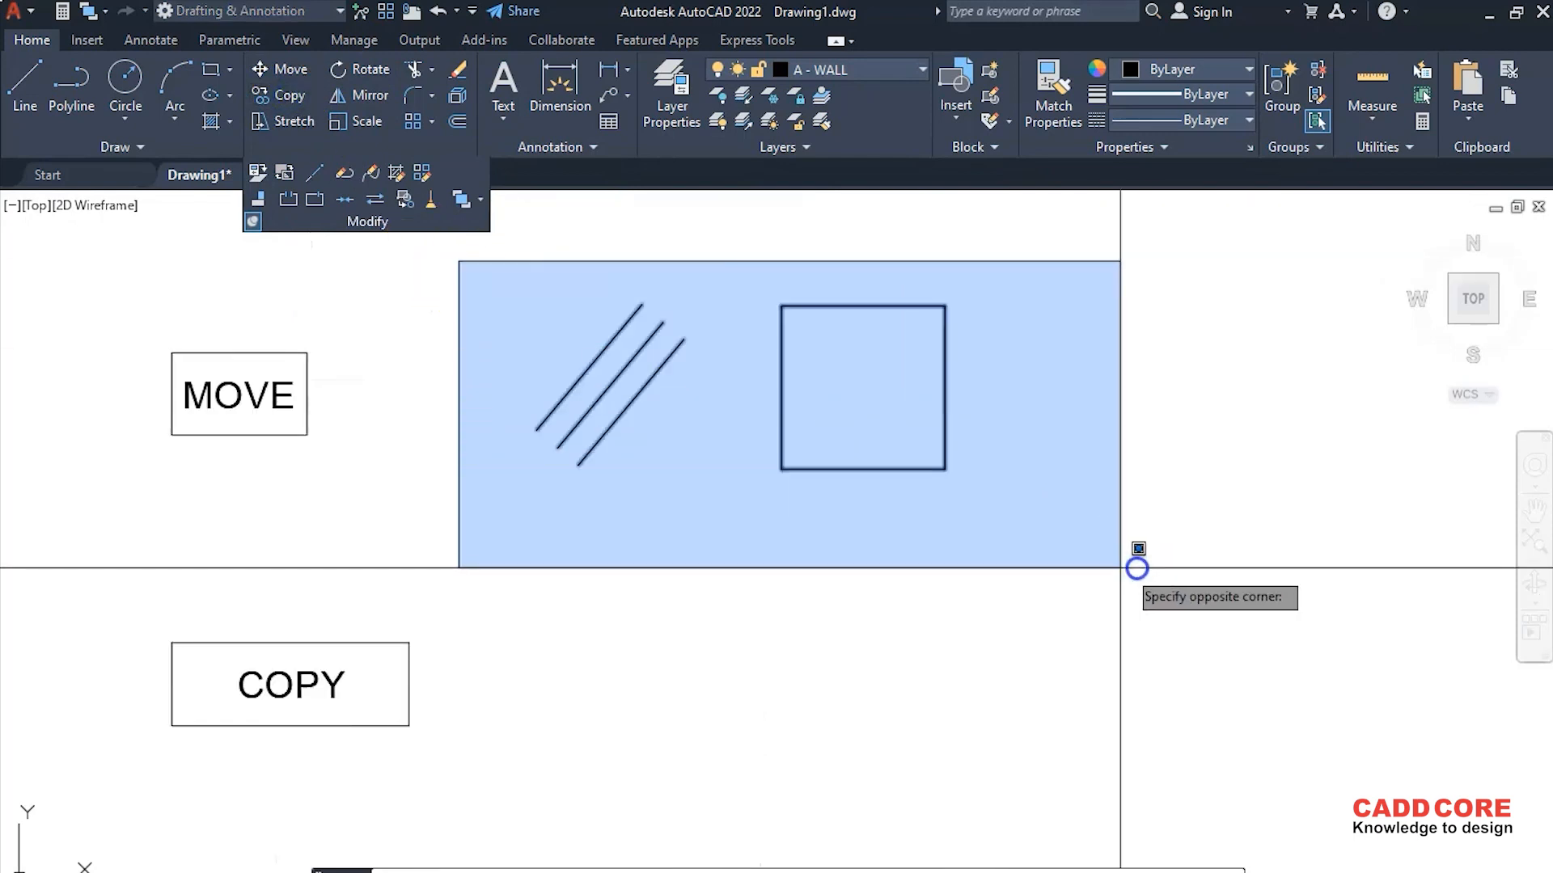
click(1119, 566)
key(Return)
scroll(721, 371, down, 1)
click(954, 376)
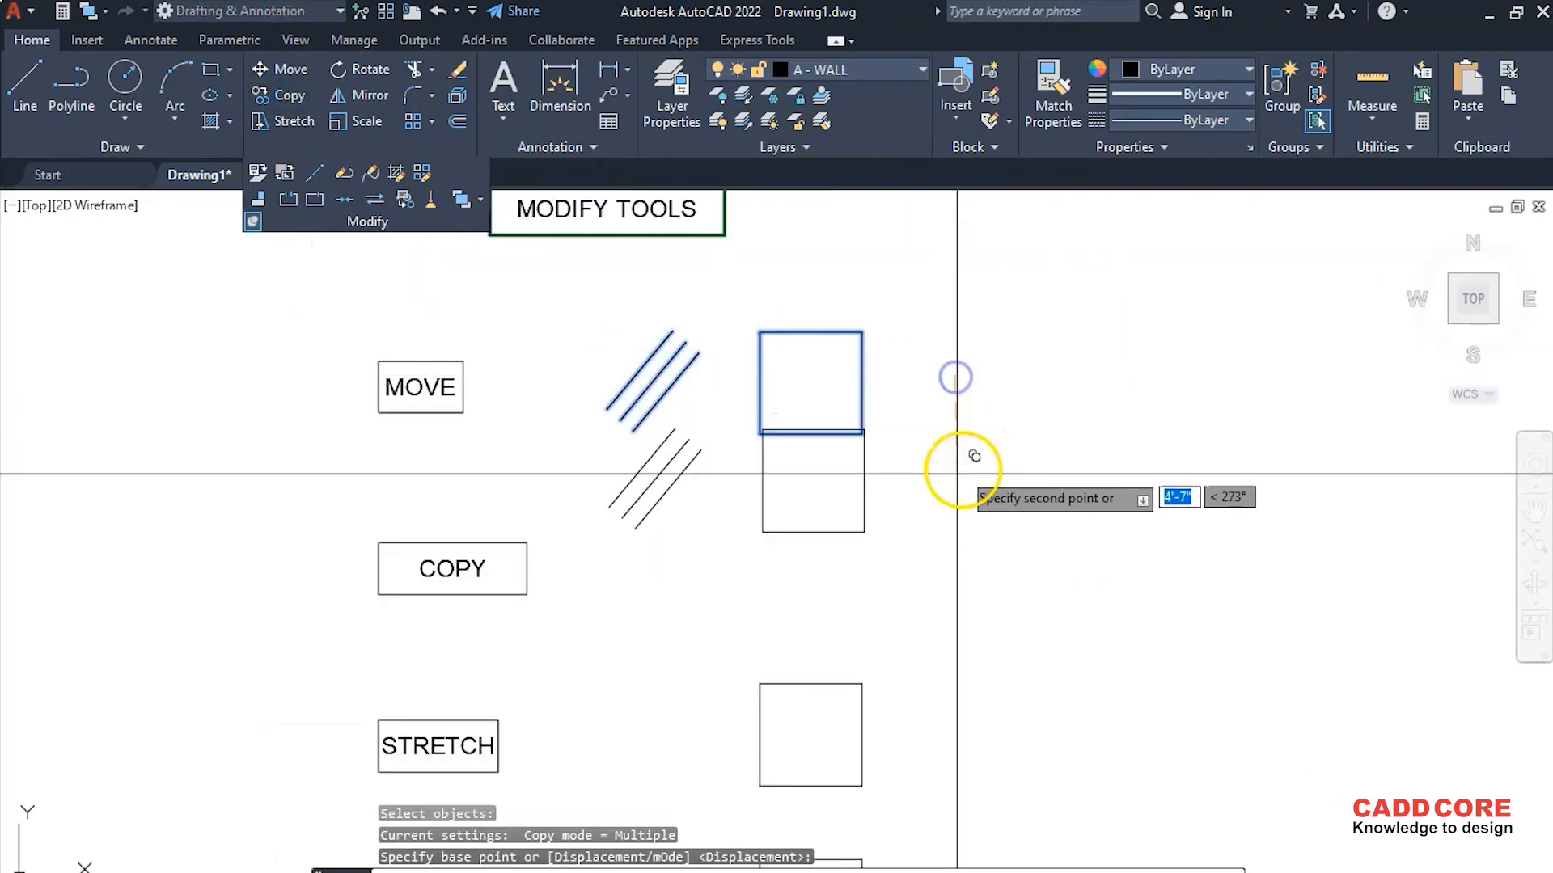
key(F8)
key(Escape)
Stretch the square in the STRETCH row horizontally to the right to about twice its width
middle_drag(679, 731, 742, 551)
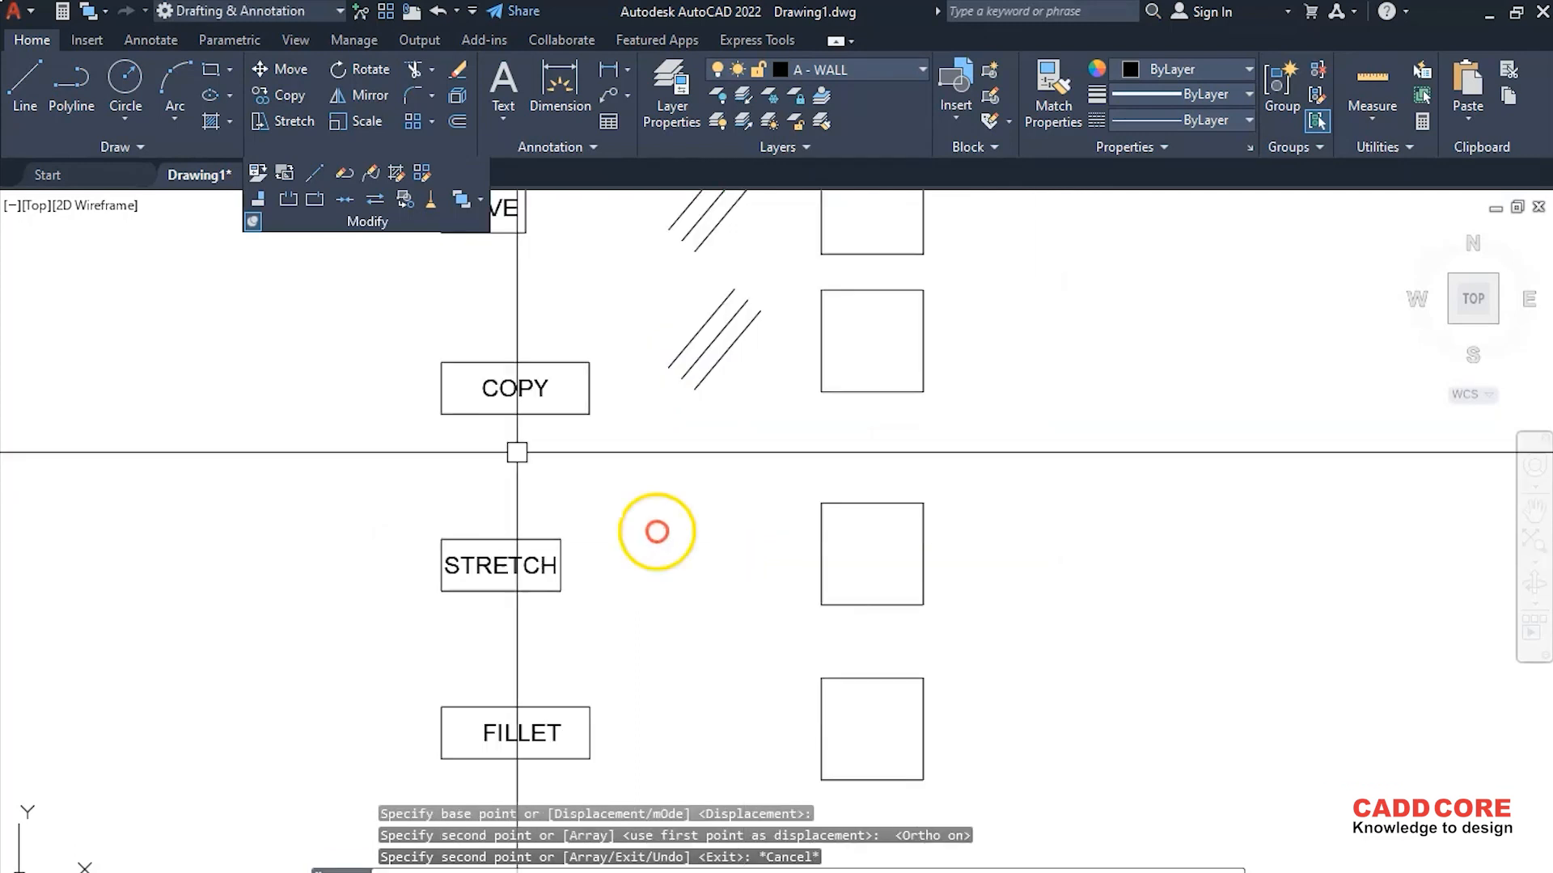
click(278, 121)
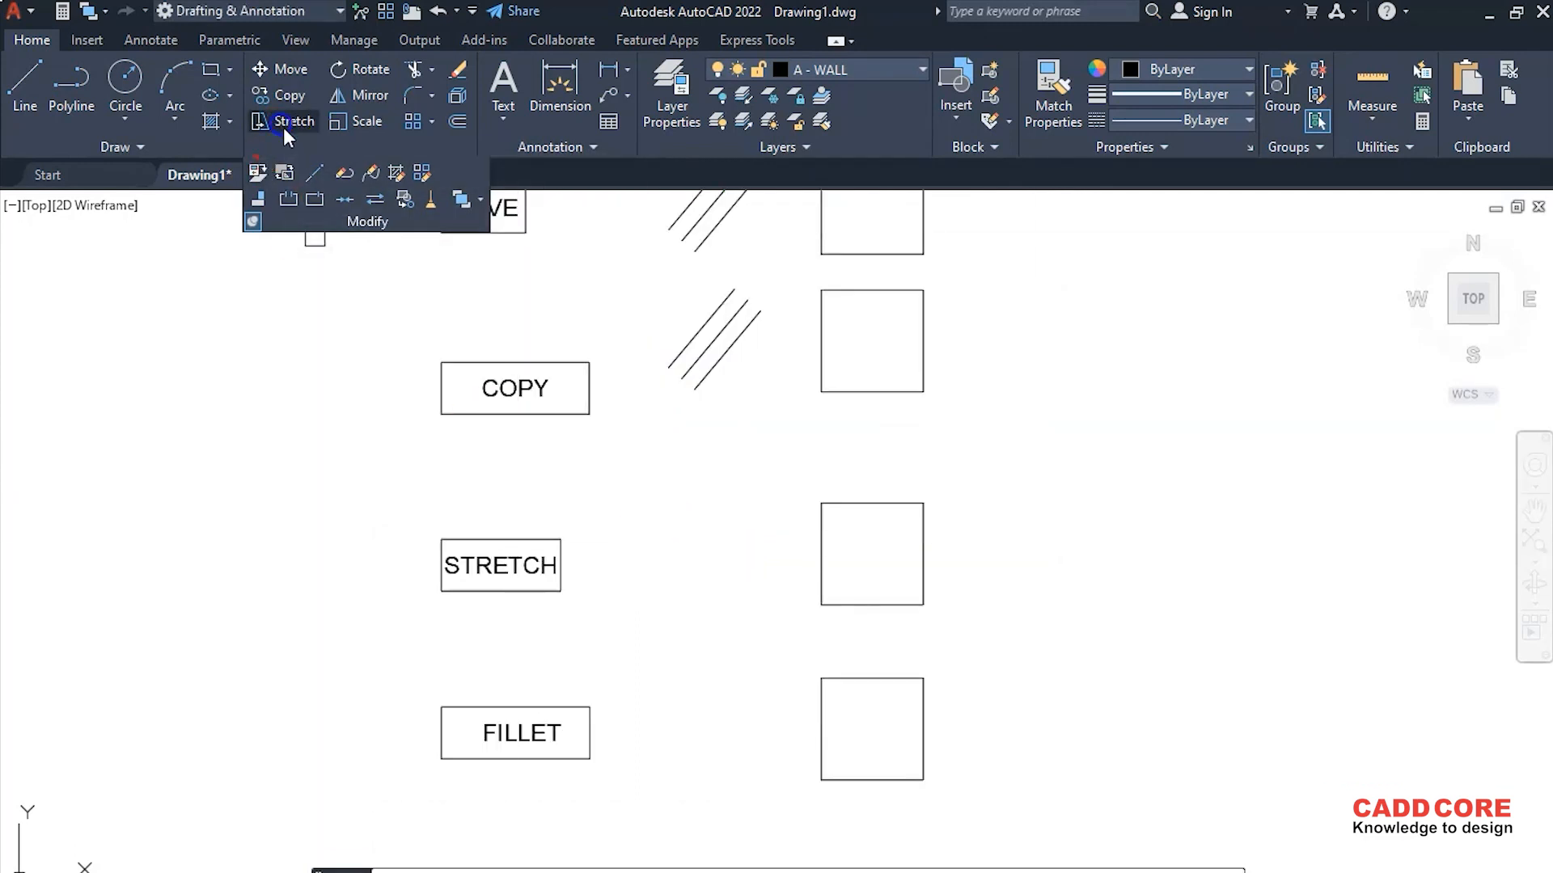
middle_drag(764, 589, 690, 566)
click(873, 596)
click(828, 444)
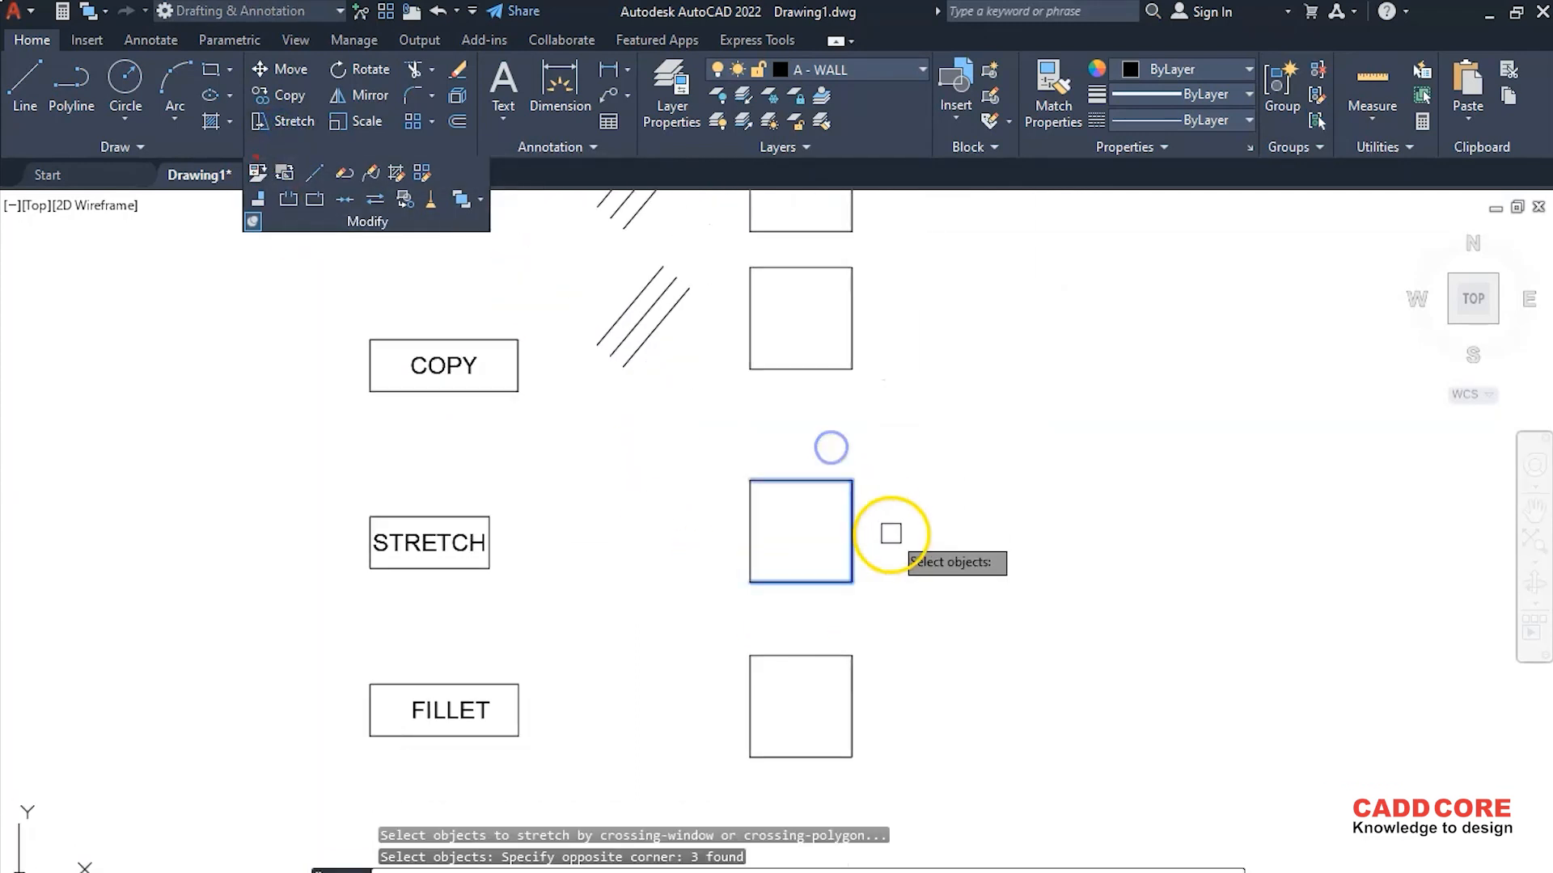
key(Return)
click(890, 531)
click(988, 533)
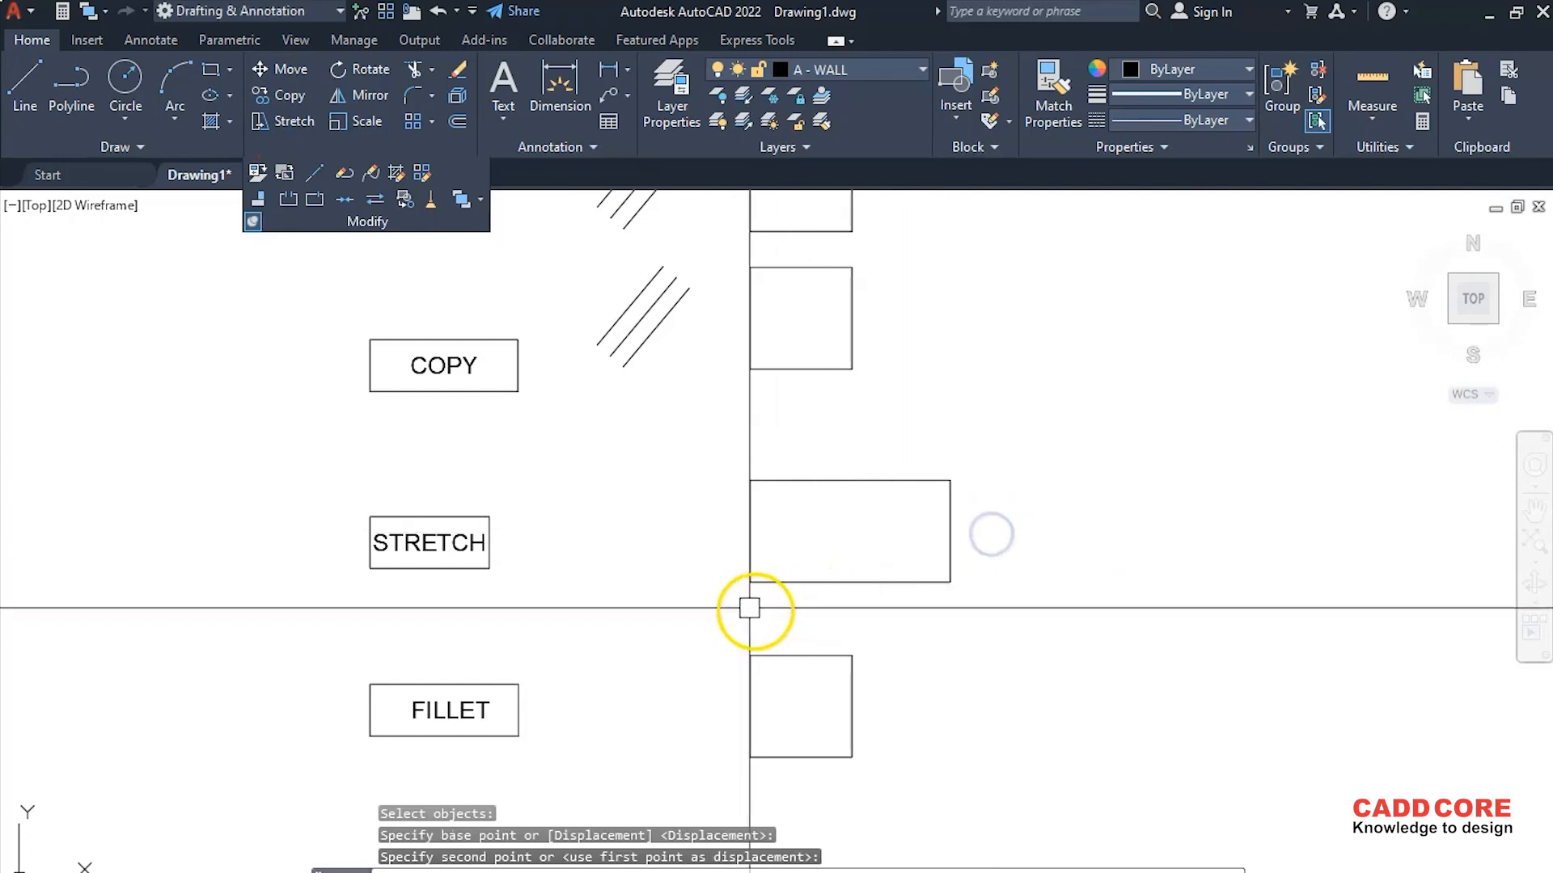
Fillet all four corners of the square in the FILLET row with a 1'-0" radius
middle_drag(719, 490, 710, 381)
scroll(711, 381, up, 3)
click(414, 96)
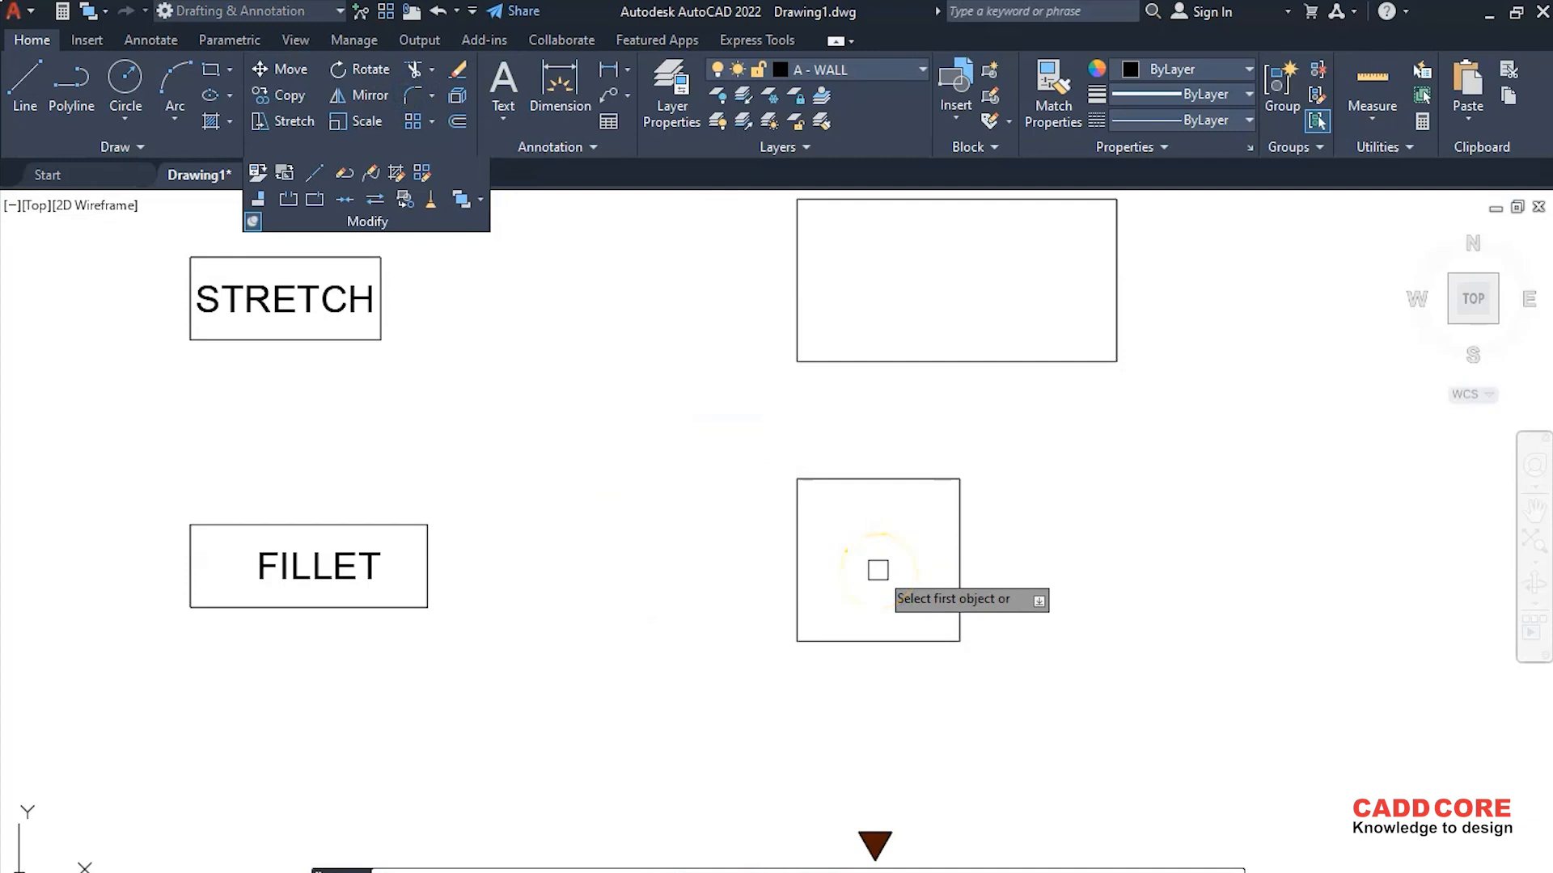
click(799, 515)
click(867, 484)
key(Return)
click(929, 481)
click(969, 593)
key(Return)
click(929, 641)
click(962, 613)
key(Return)
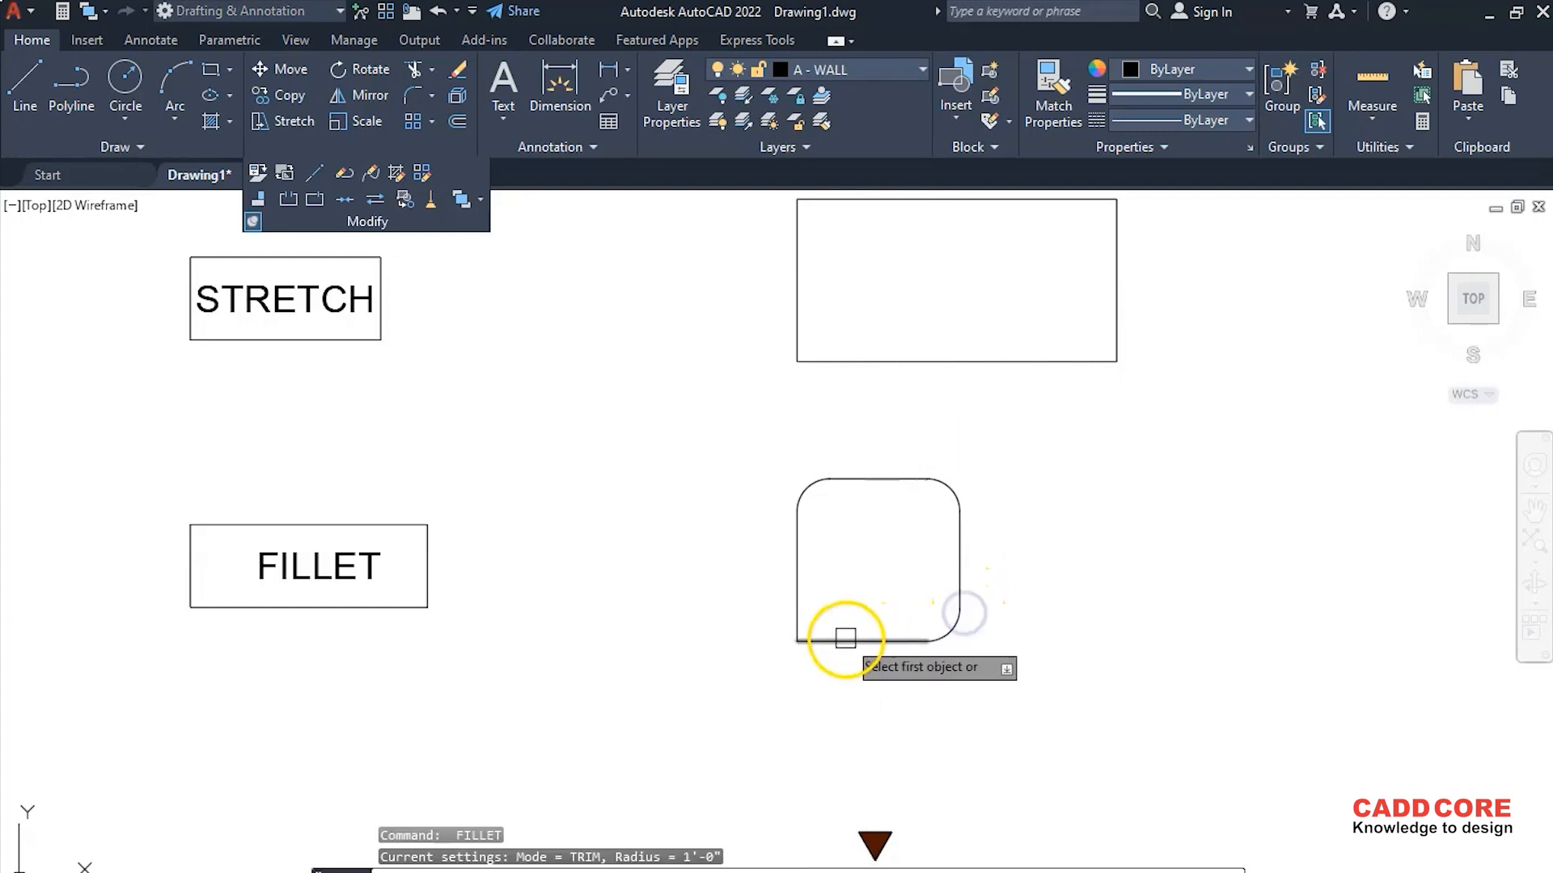
click(845, 639)
click(799, 613)
key(Escape)
Create a polar array of the small filled triangle in the ARRAY row around the circle's centre, with six items
middle_drag(721, 872, 706, 607)
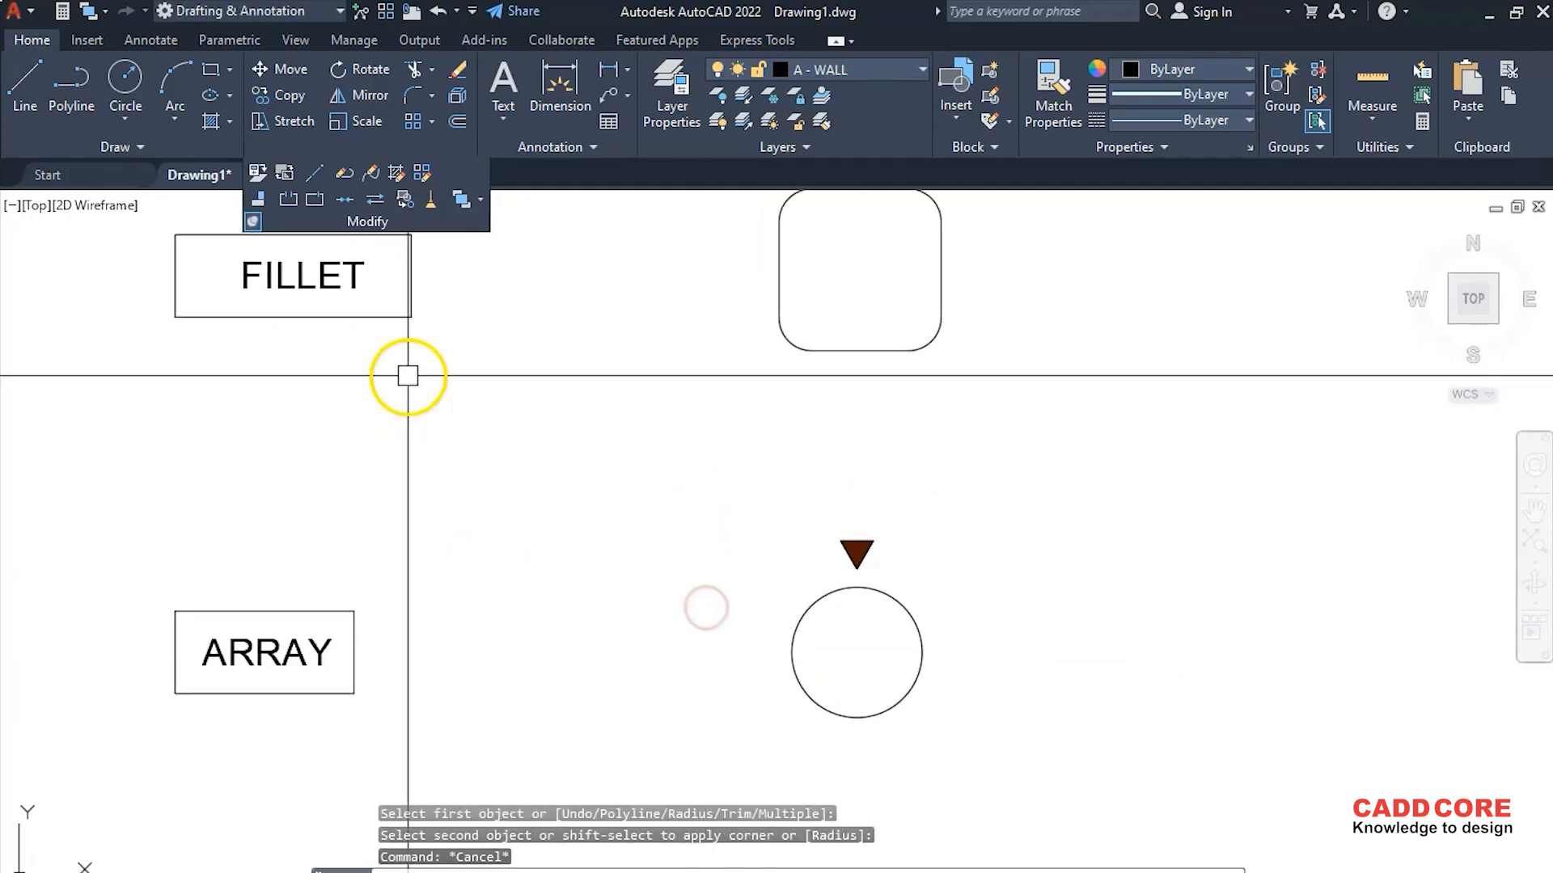
click(430, 121)
click(468, 239)
scroll(664, 473, down, 3)
scroll(728, 533, up, 3)
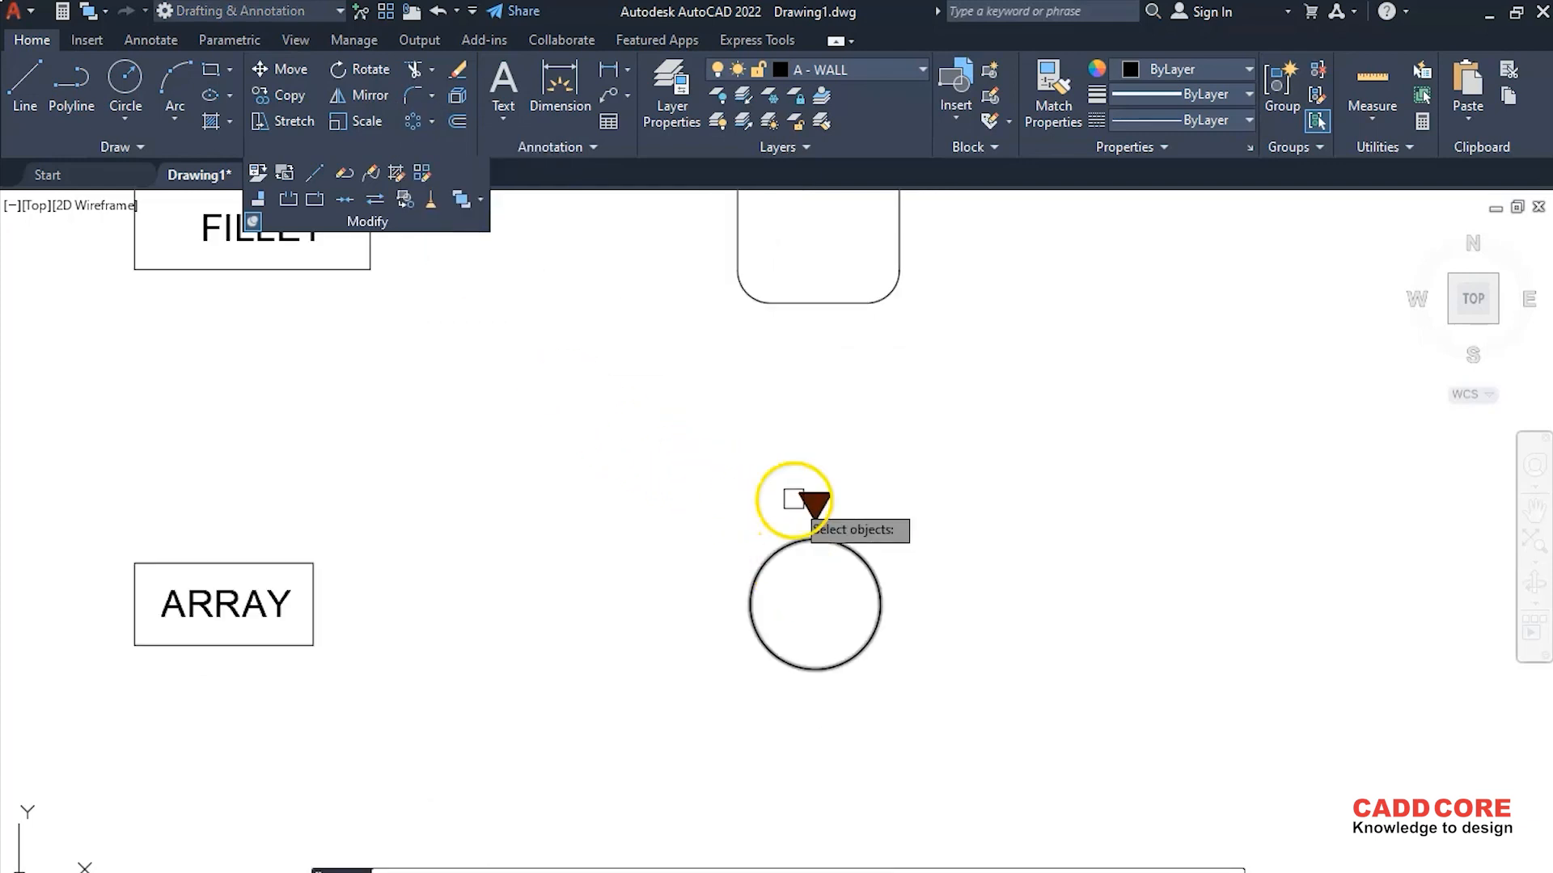
click(790, 473)
click(876, 507)
key(Return)
click(815, 603)
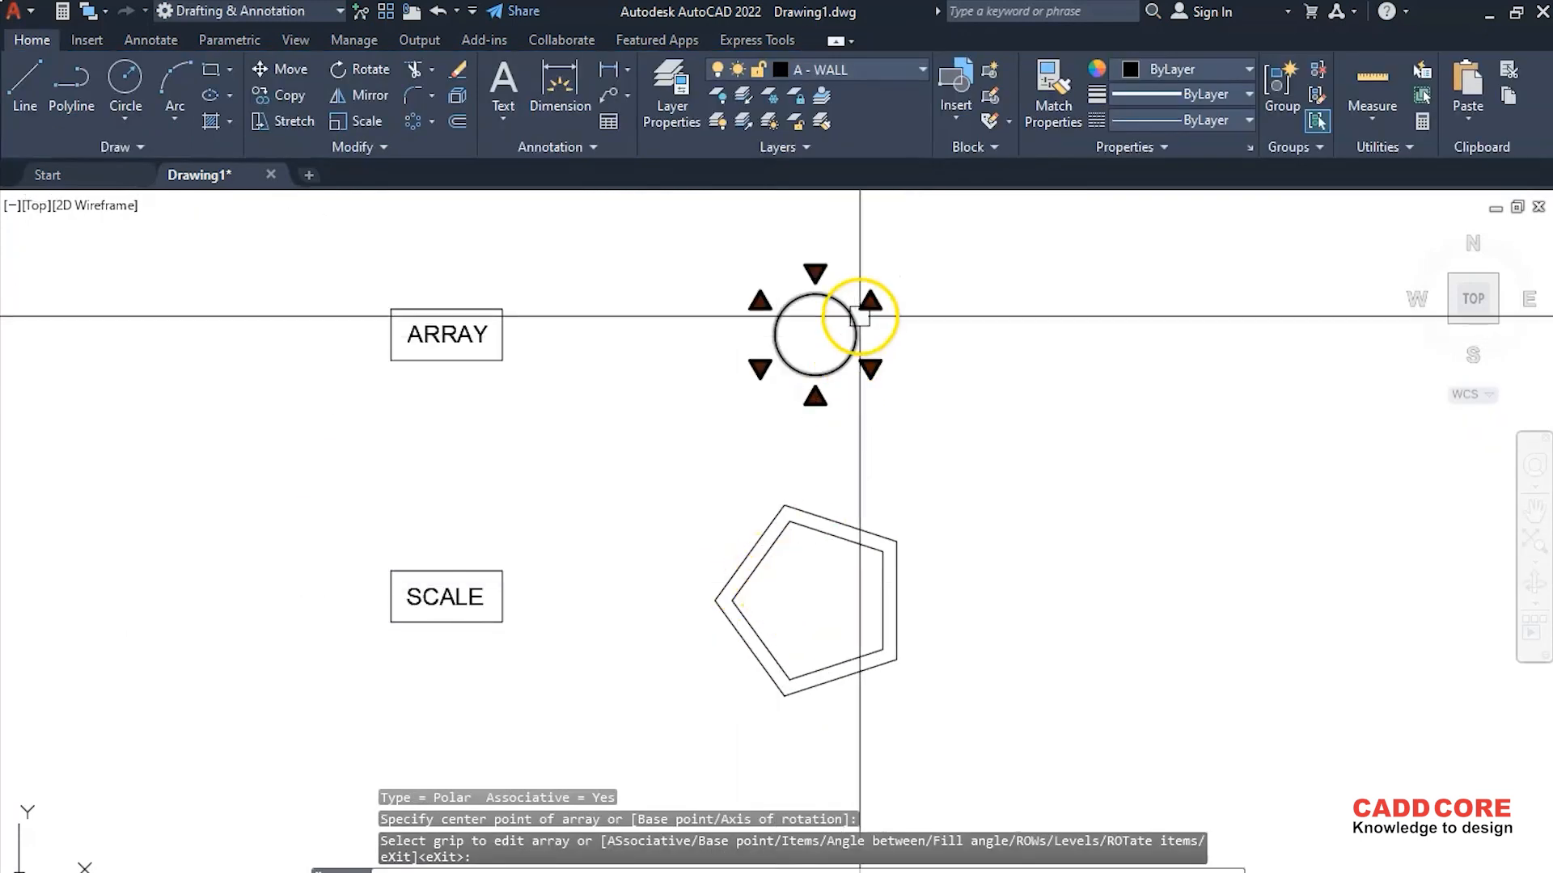
Scale the two nested pentagons in the SCALE row up about their centre to about 1.7 times their size
scroll(853, 311, up, 1)
scroll(745, 436, down, 1)
middle_drag(745, 644, 755, 488)
scroll(735, 489, up, 1)
scroll(732, 489, down, 1)
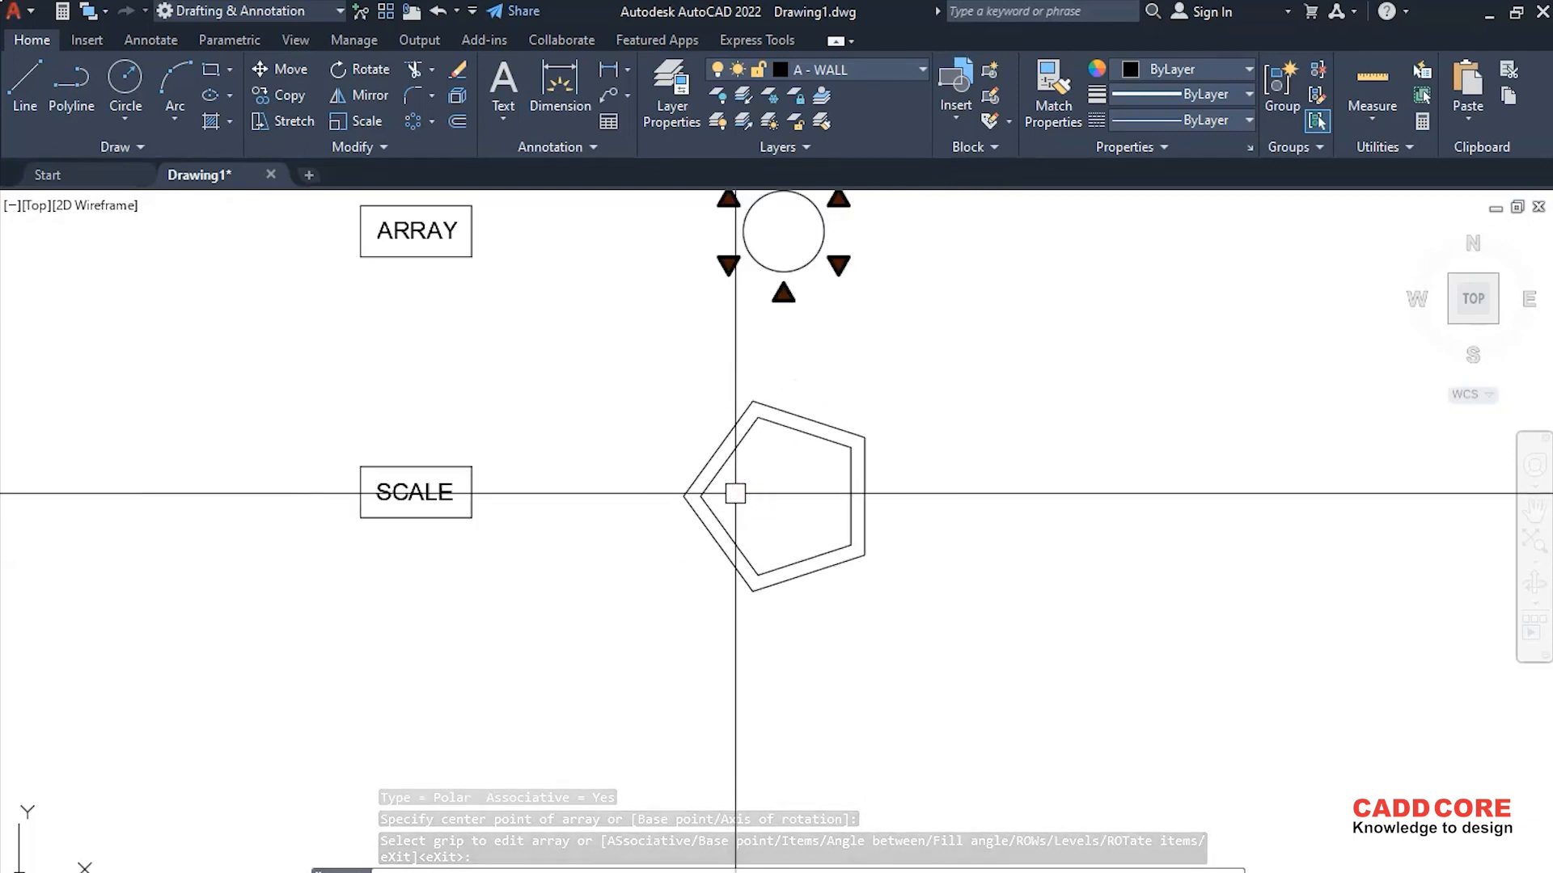
click(363, 121)
click(599, 354)
click(994, 672)
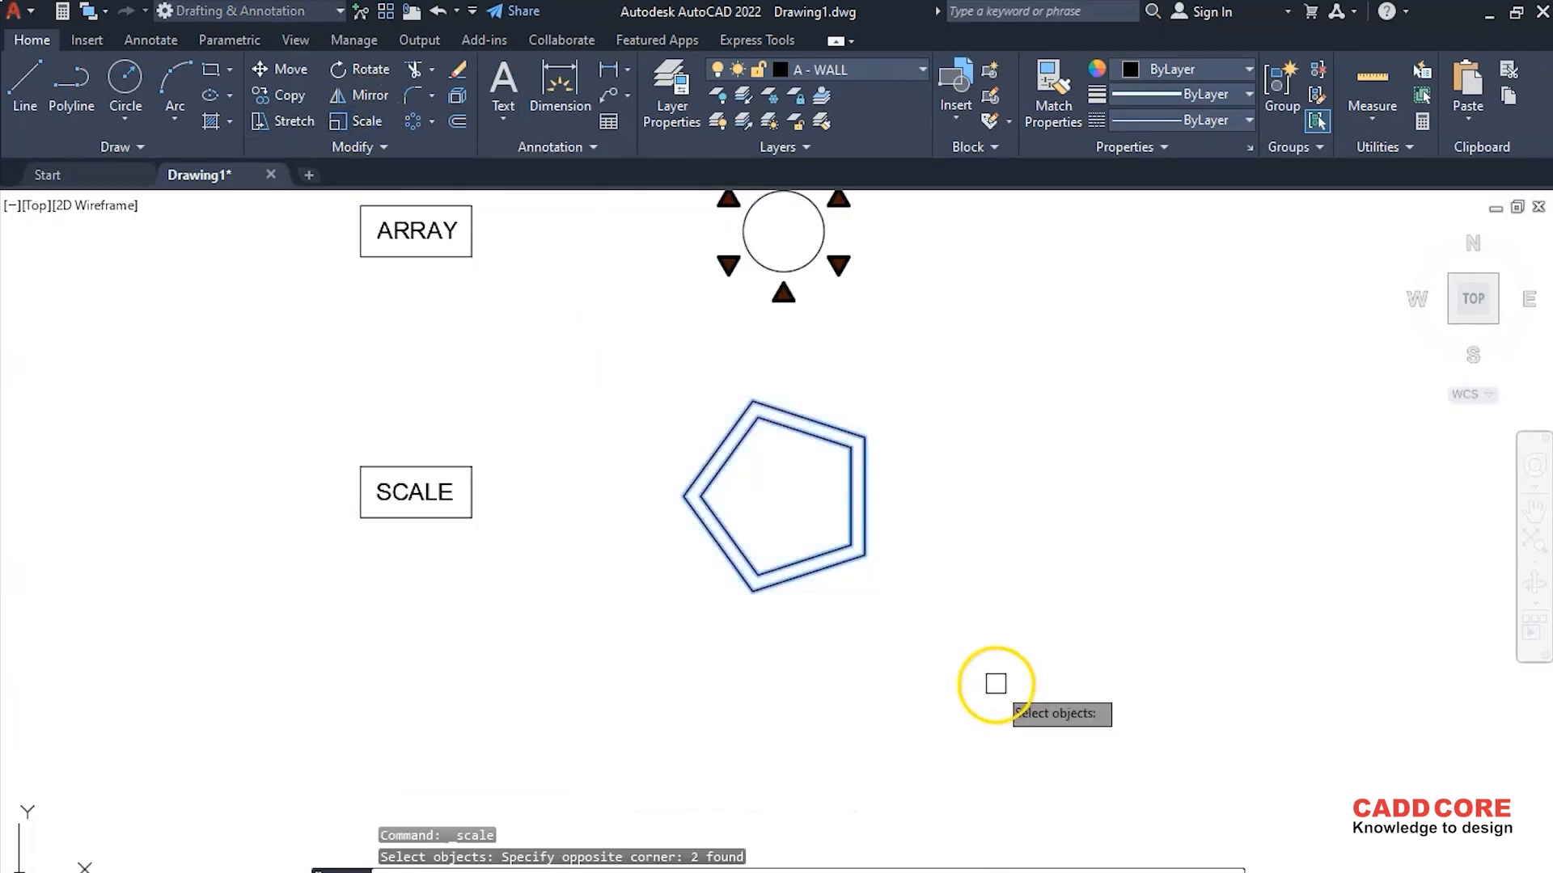
key(Return)
click(783, 495)
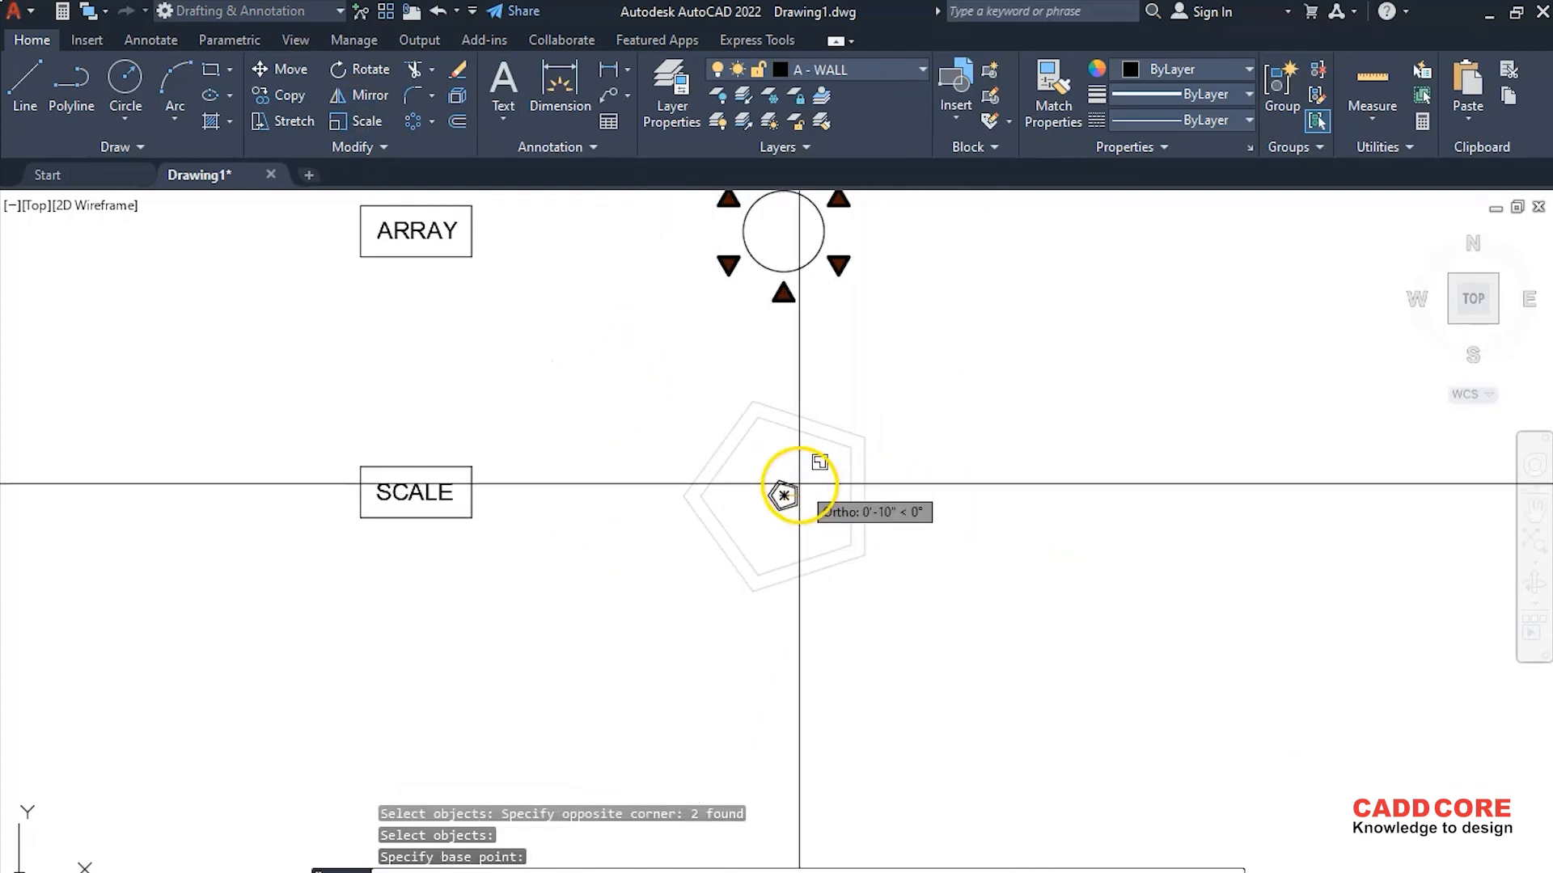
scroll(800, 485, up, 2)
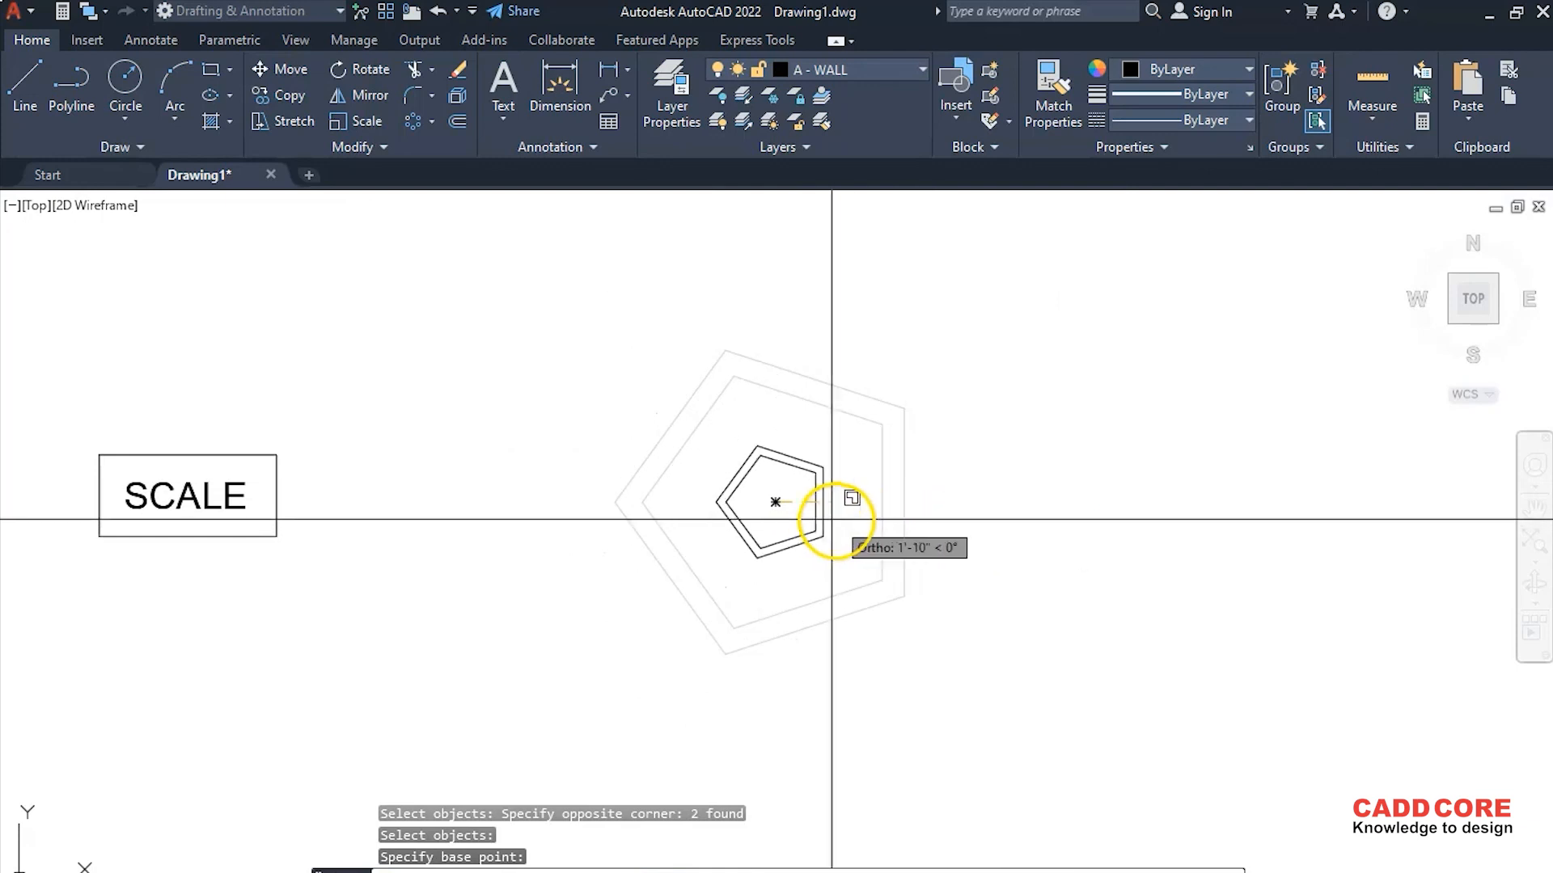
click(952, 520)
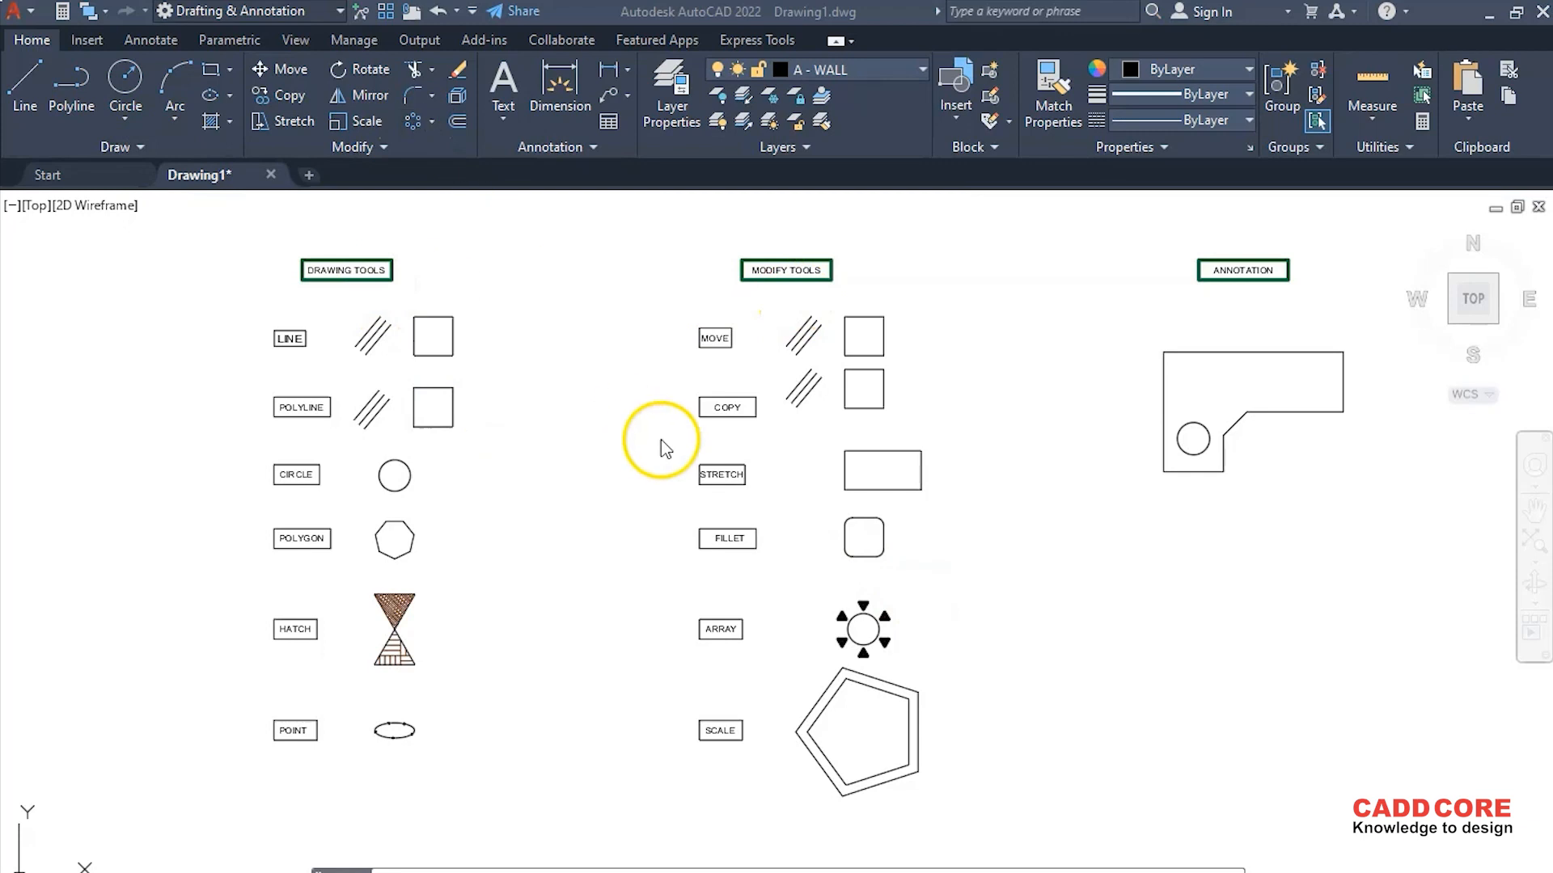
Add a linear dimension above the full upper edge of the L-shaped outline in the ANNOTATION example
middle_drag(1136, 458, 530, 551)
scroll(580, 368, up, 4)
mouse_move(579, 450)
middle_down()
mouse_move(583, 320)
mouse_move(582, 340)
middle_up()
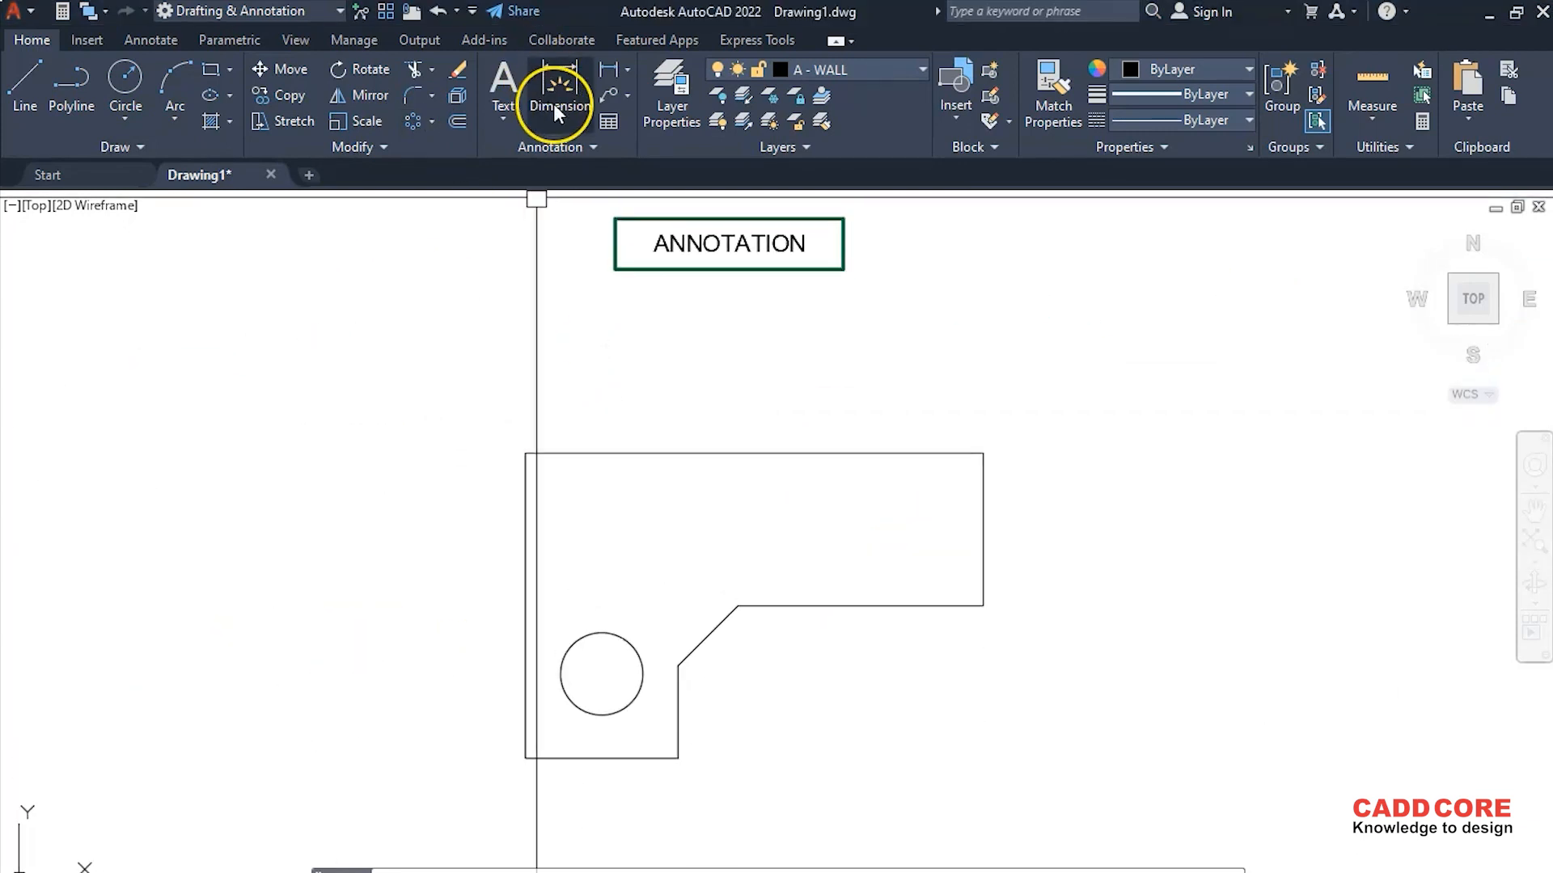
click(608, 69)
click(526, 454)
click(983, 454)
click(930, 405)
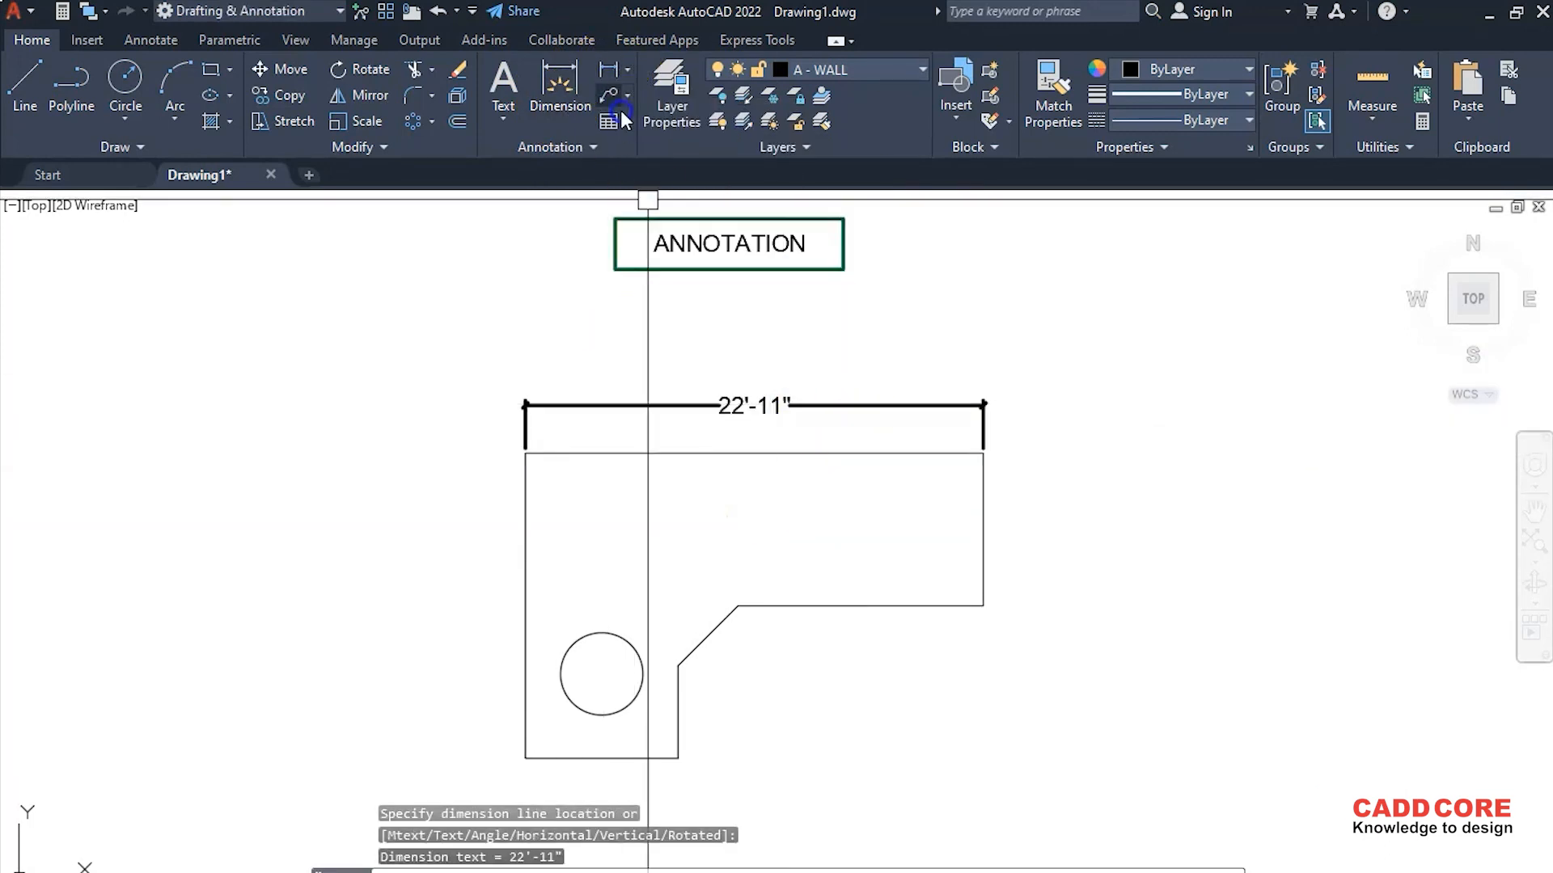
Add an aligned dimension to the slanted edge of the outline, placed on its lower-right side
click(633, 70)
click(647, 149)
click(678, 665)
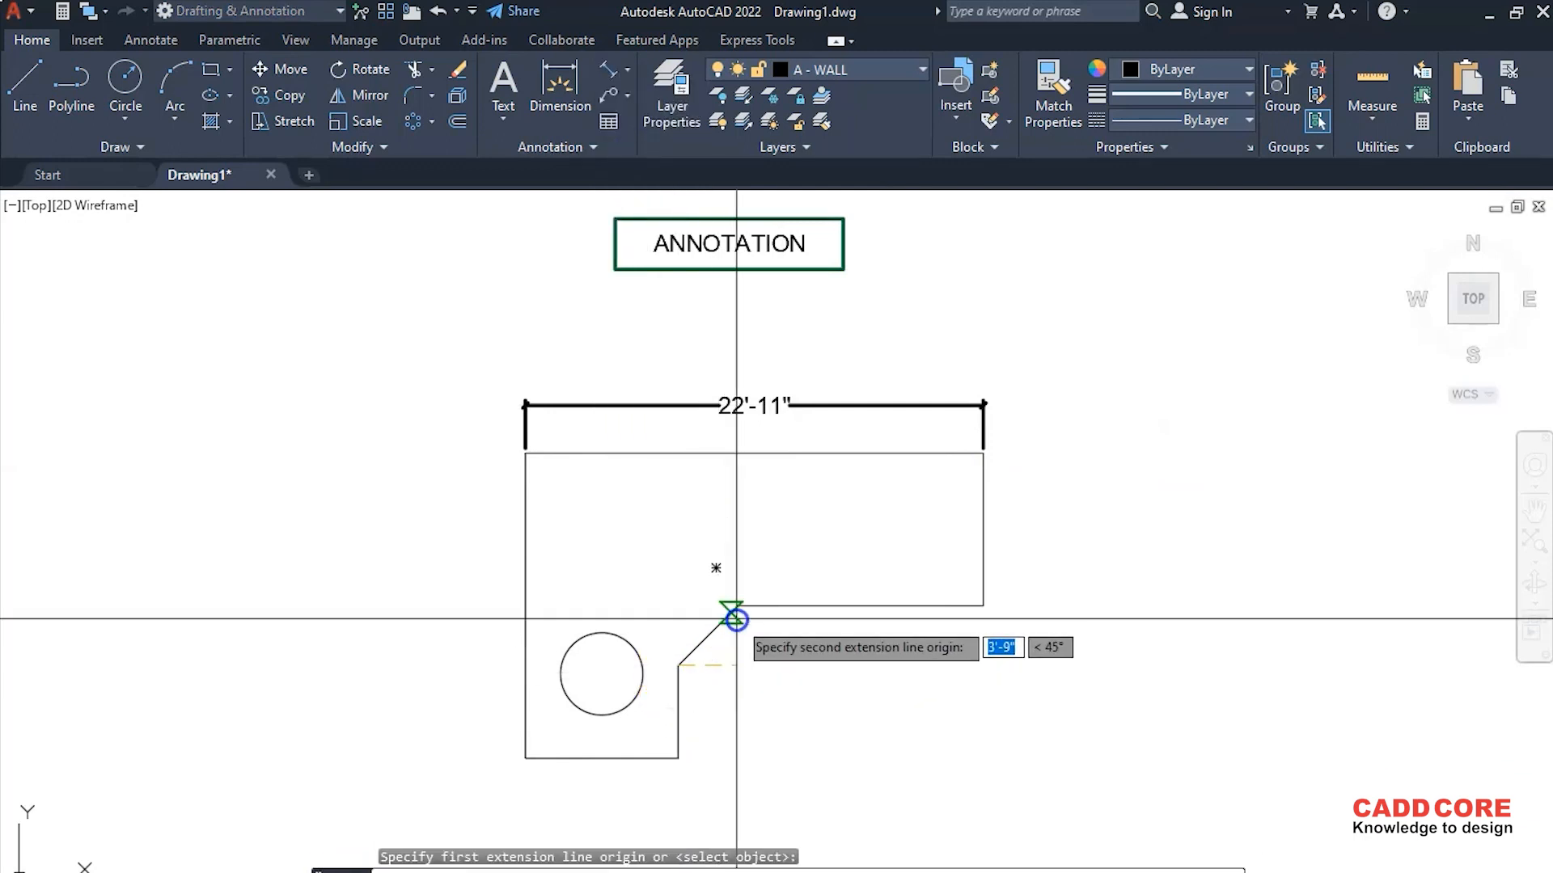
click(736, 619)
click(740, 665)
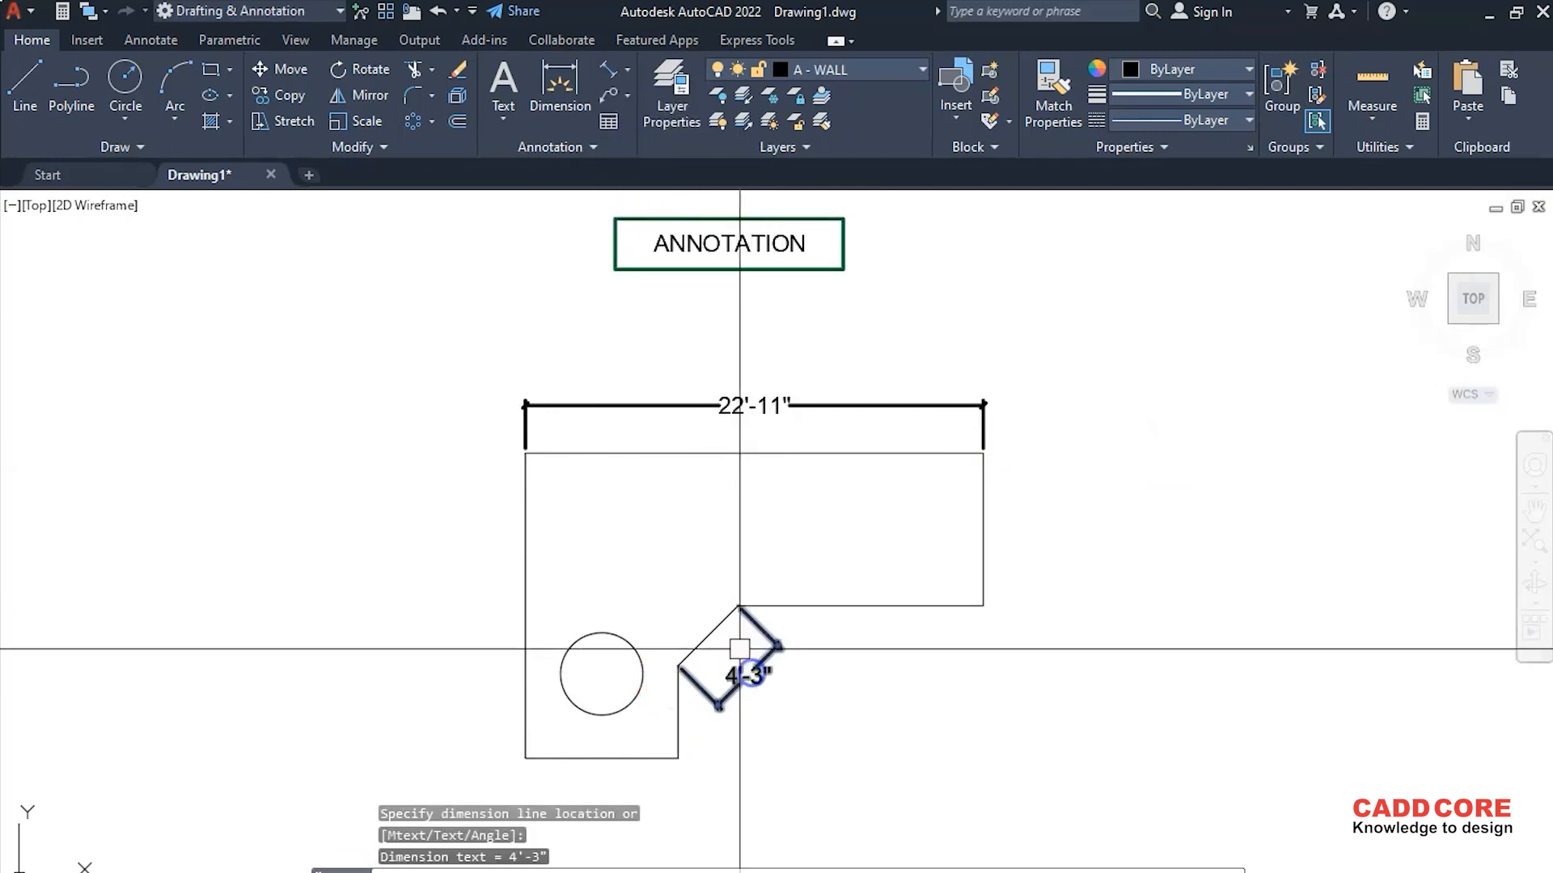
Add a radius dimension to the circle inside the outline, with its text just above the circle
click(629, 67)
click(650, 270)
click(609, 633)
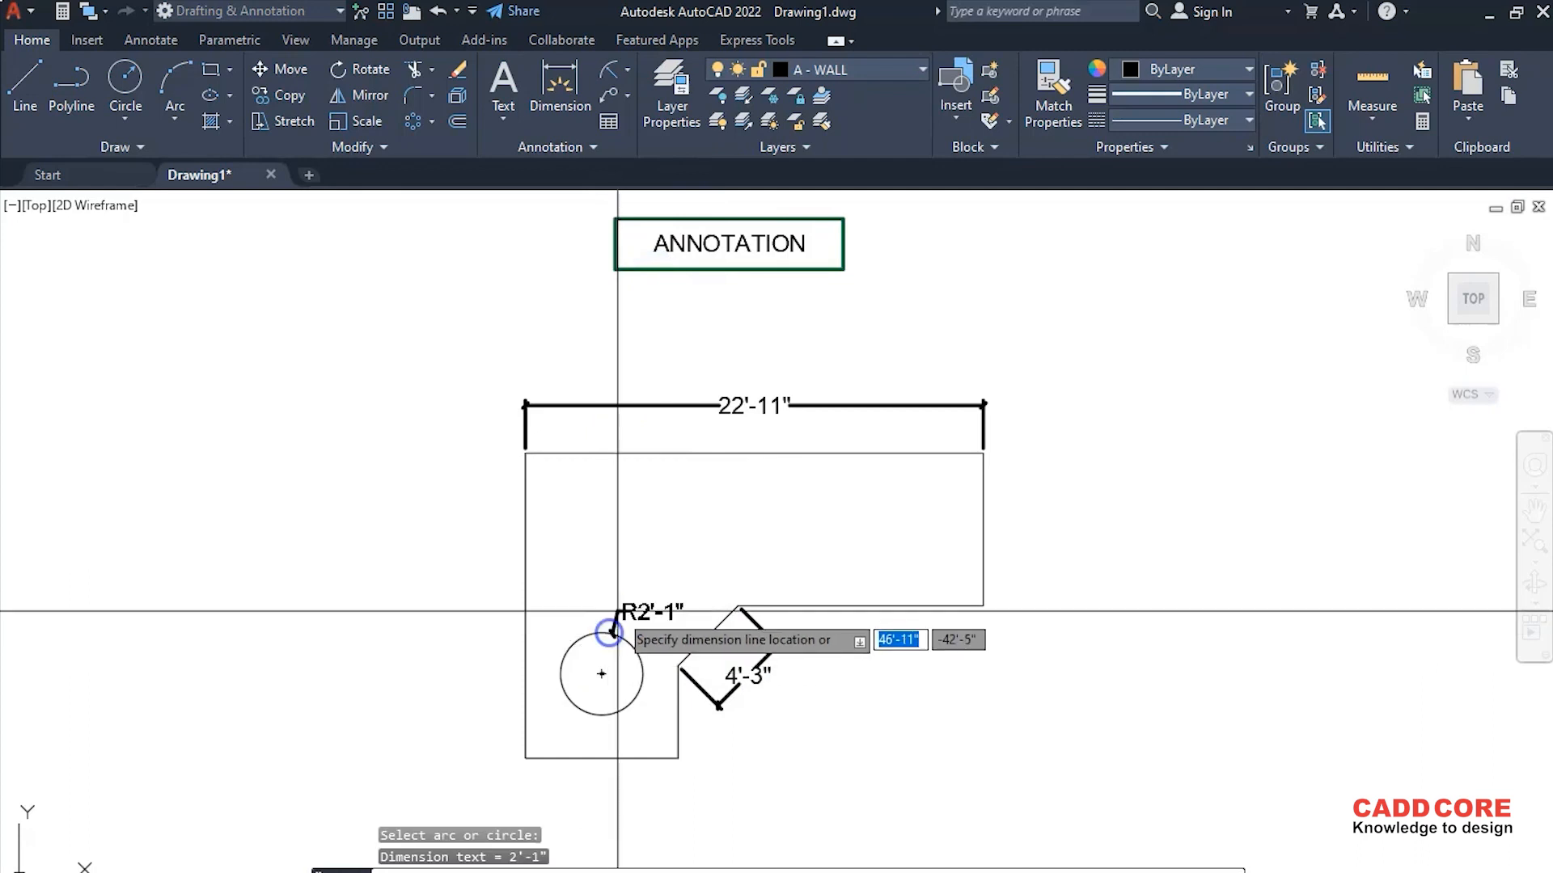
scroll(608, 633, up, 2)
Assign the room plan's walls in the LAYER / PROPERTIES example to the A - WALL layer
scroll(598, 599, down, 6)
mouse_move(790, 589)
middle_down()
mouse_move(795, 611)
mouse_move(574, 582)
middle_up()
scroll(895, 599, up, 3)
middle_drag(890, 492, 873, 546)
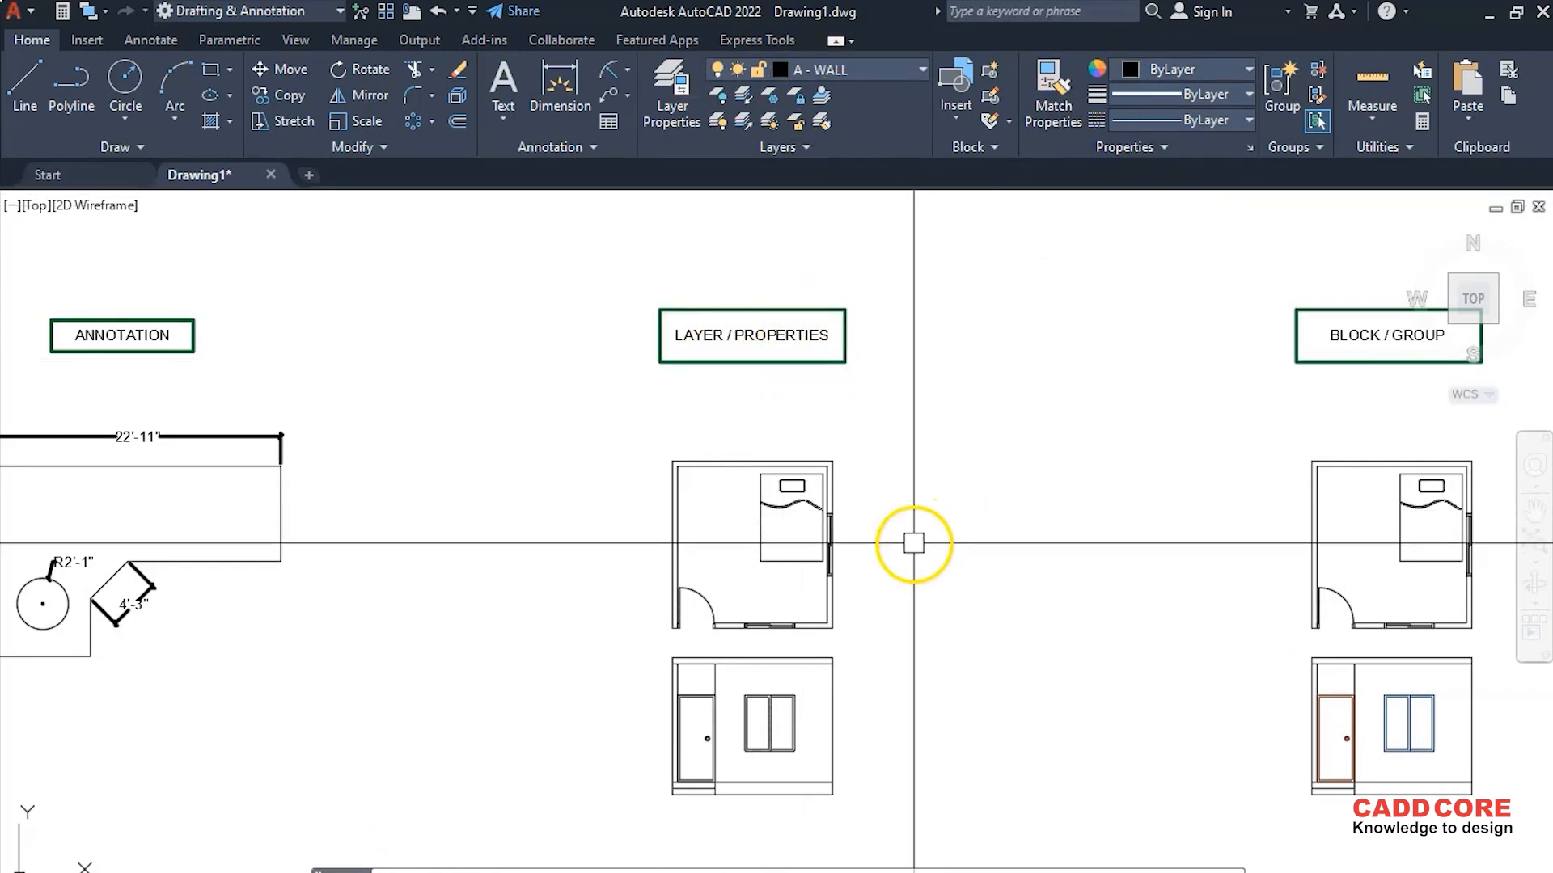
middle_drag(905, 537, 929, 506)
scroll(693, 544, up, 2)
middle_drag(693, 544, 739, 492)
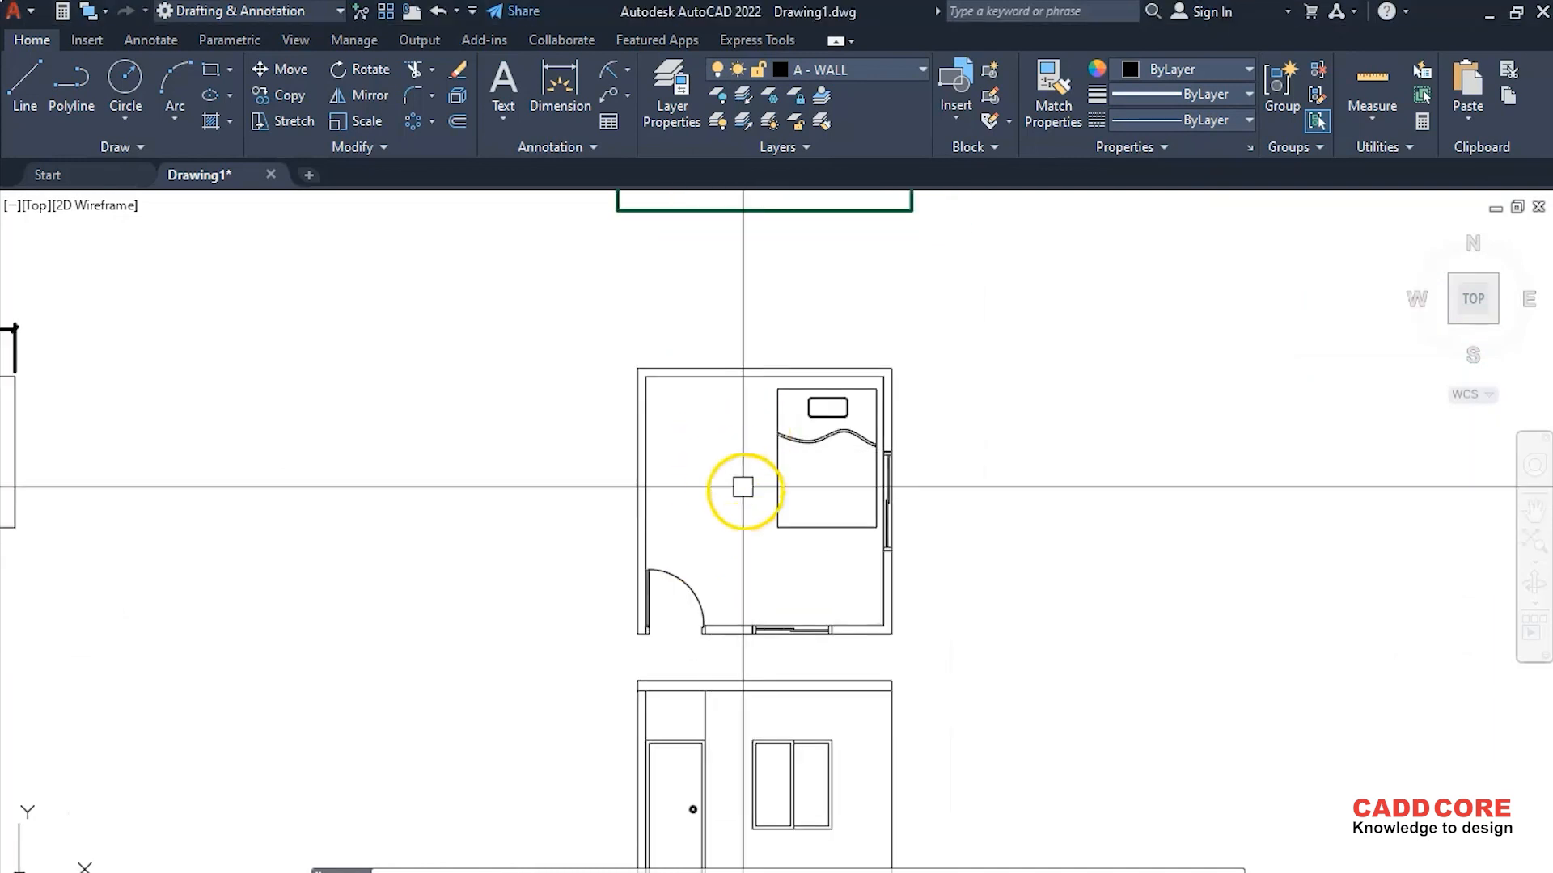
scroll(707, 468, up, 2)
click(667, 370)
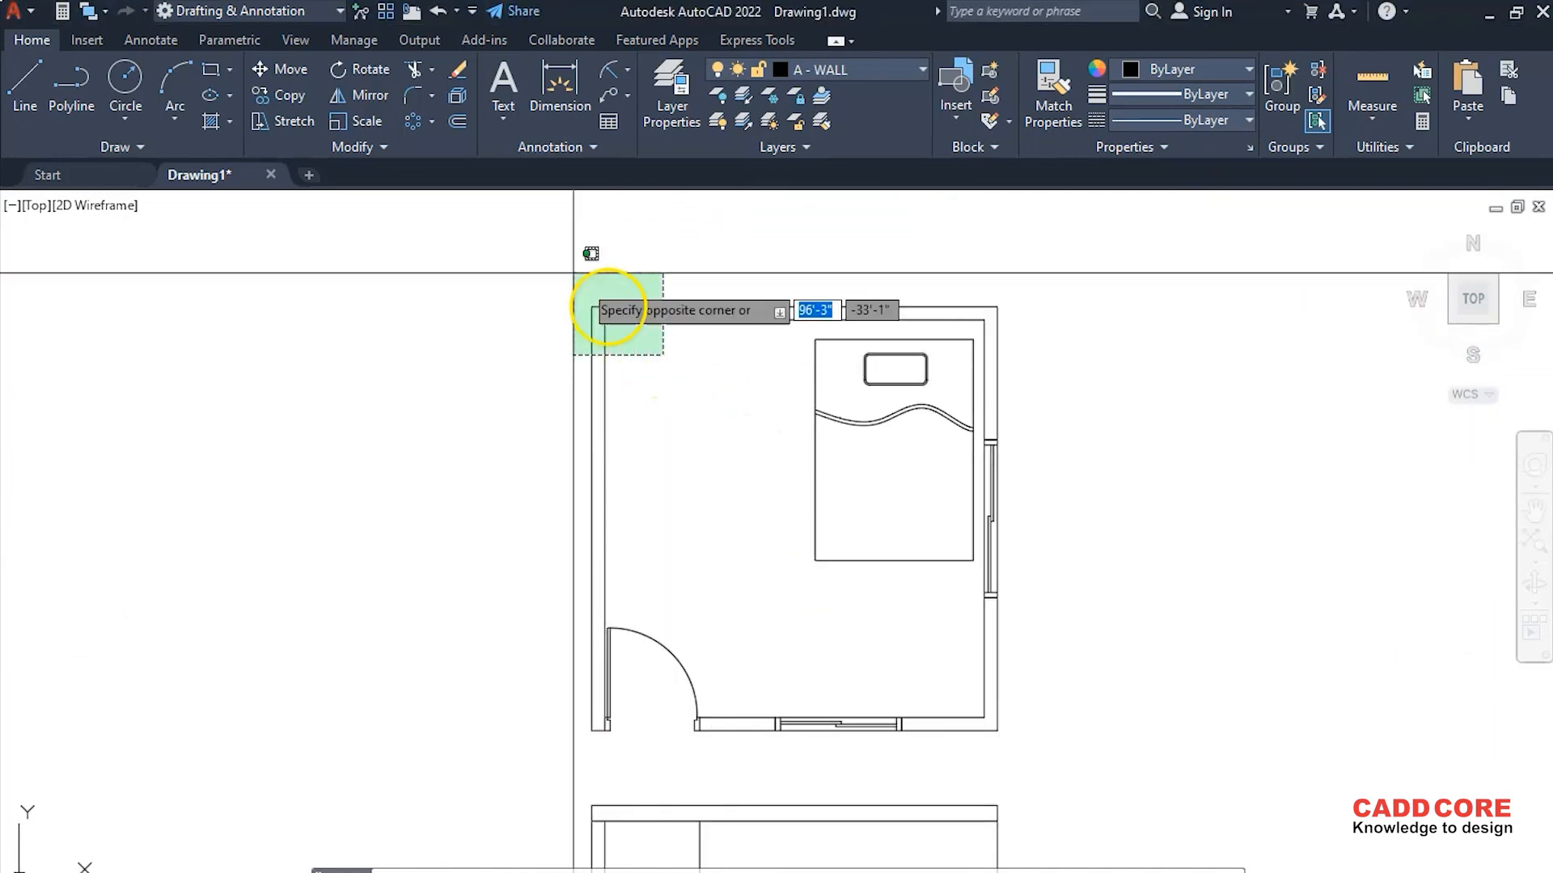
click(570, 255)
click(922, 72)
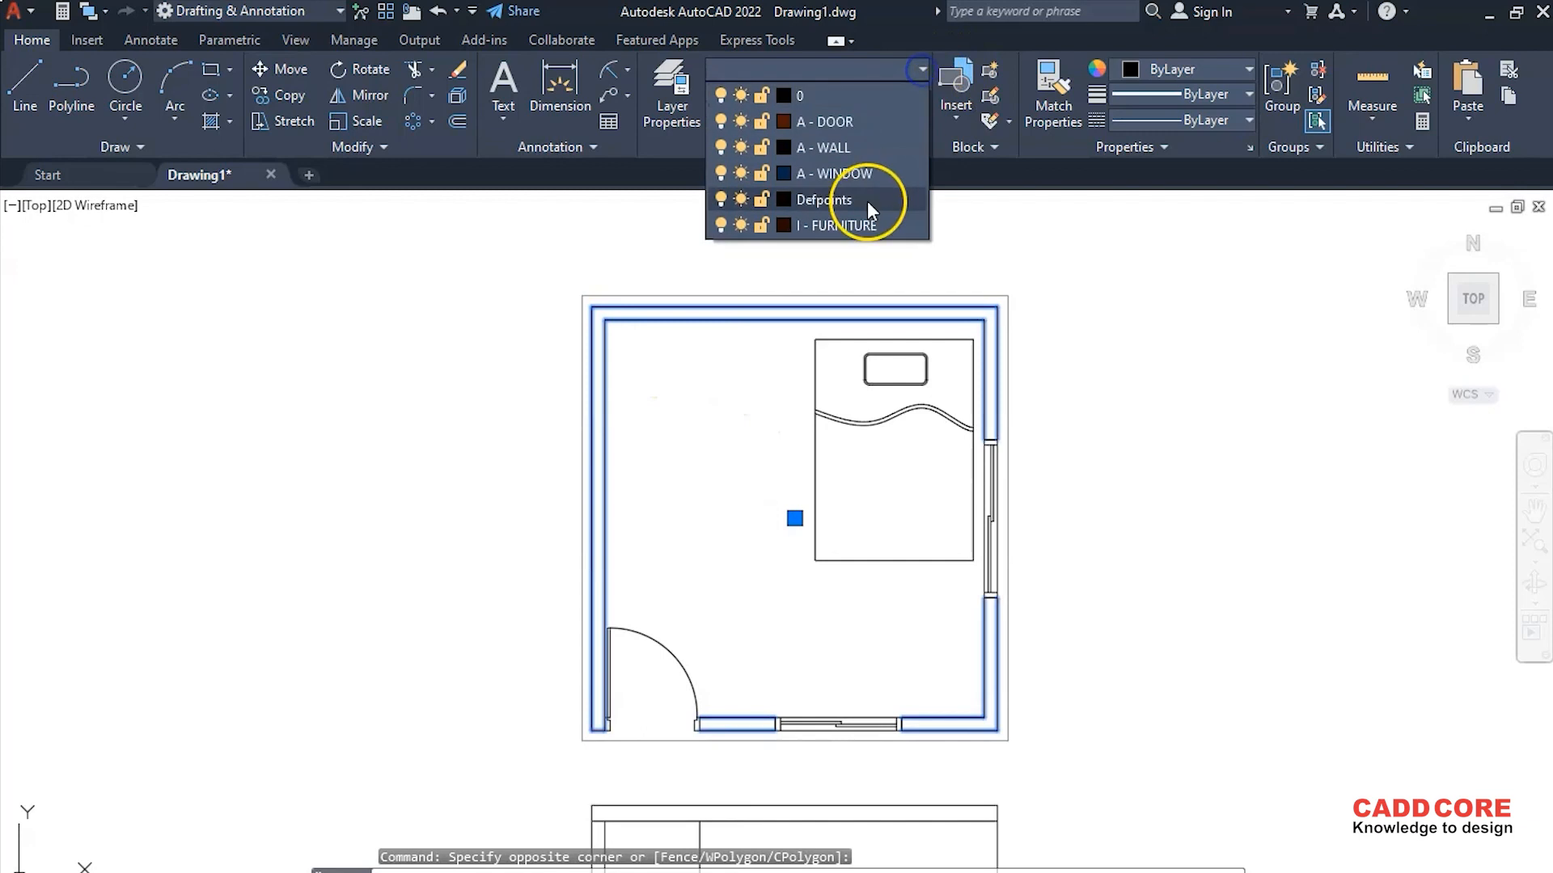
click(841, 144)
key(Escape)
Assign the bed in the room plan to the I - FURNITURE layer
click(840, 564)
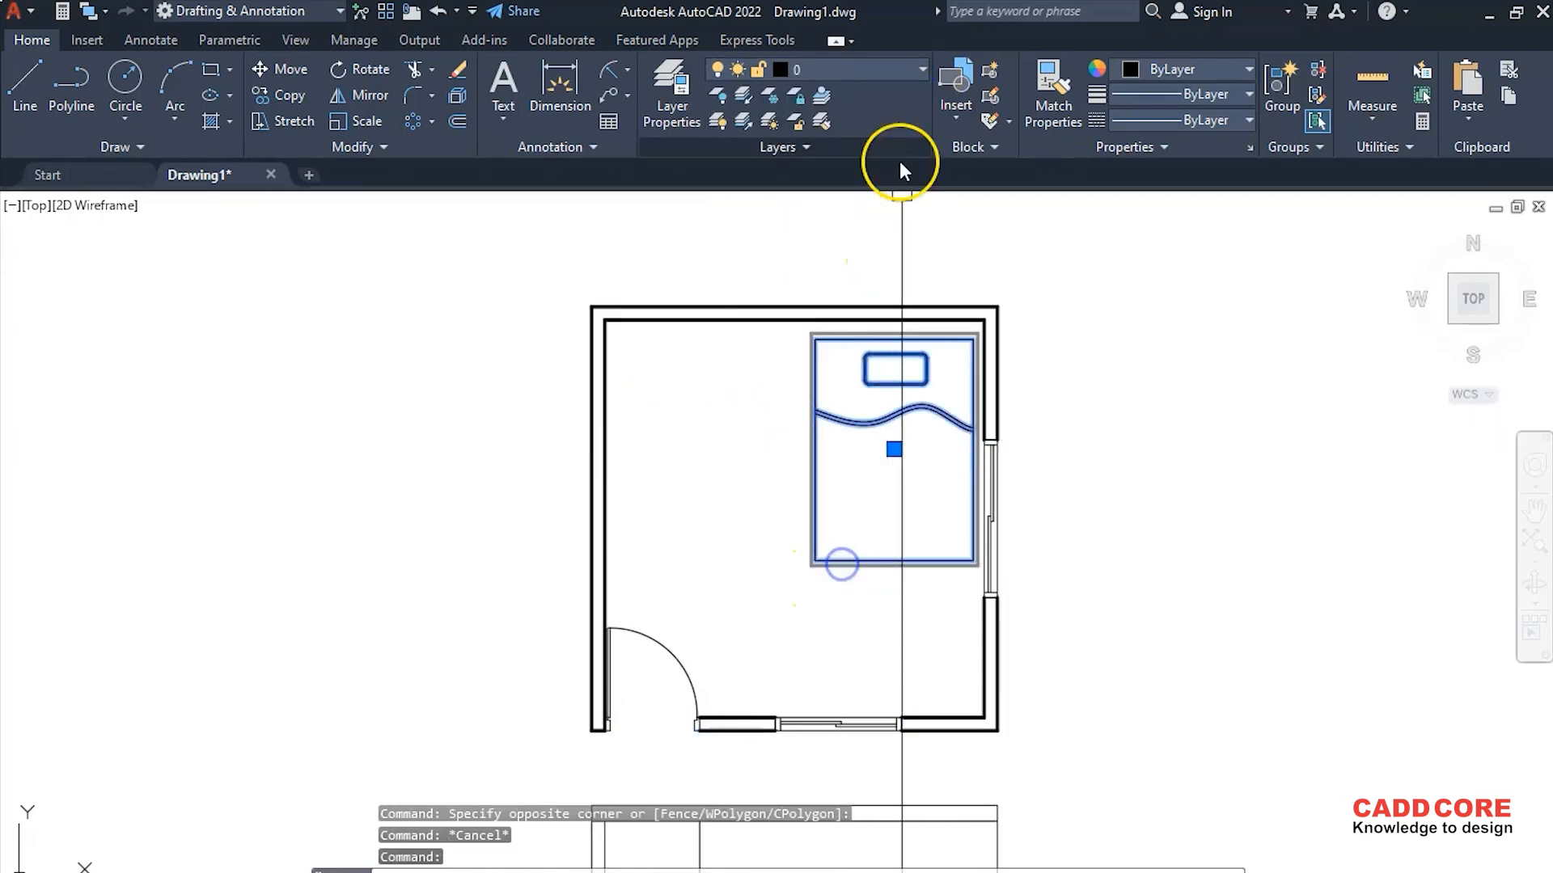
click(920, 71)
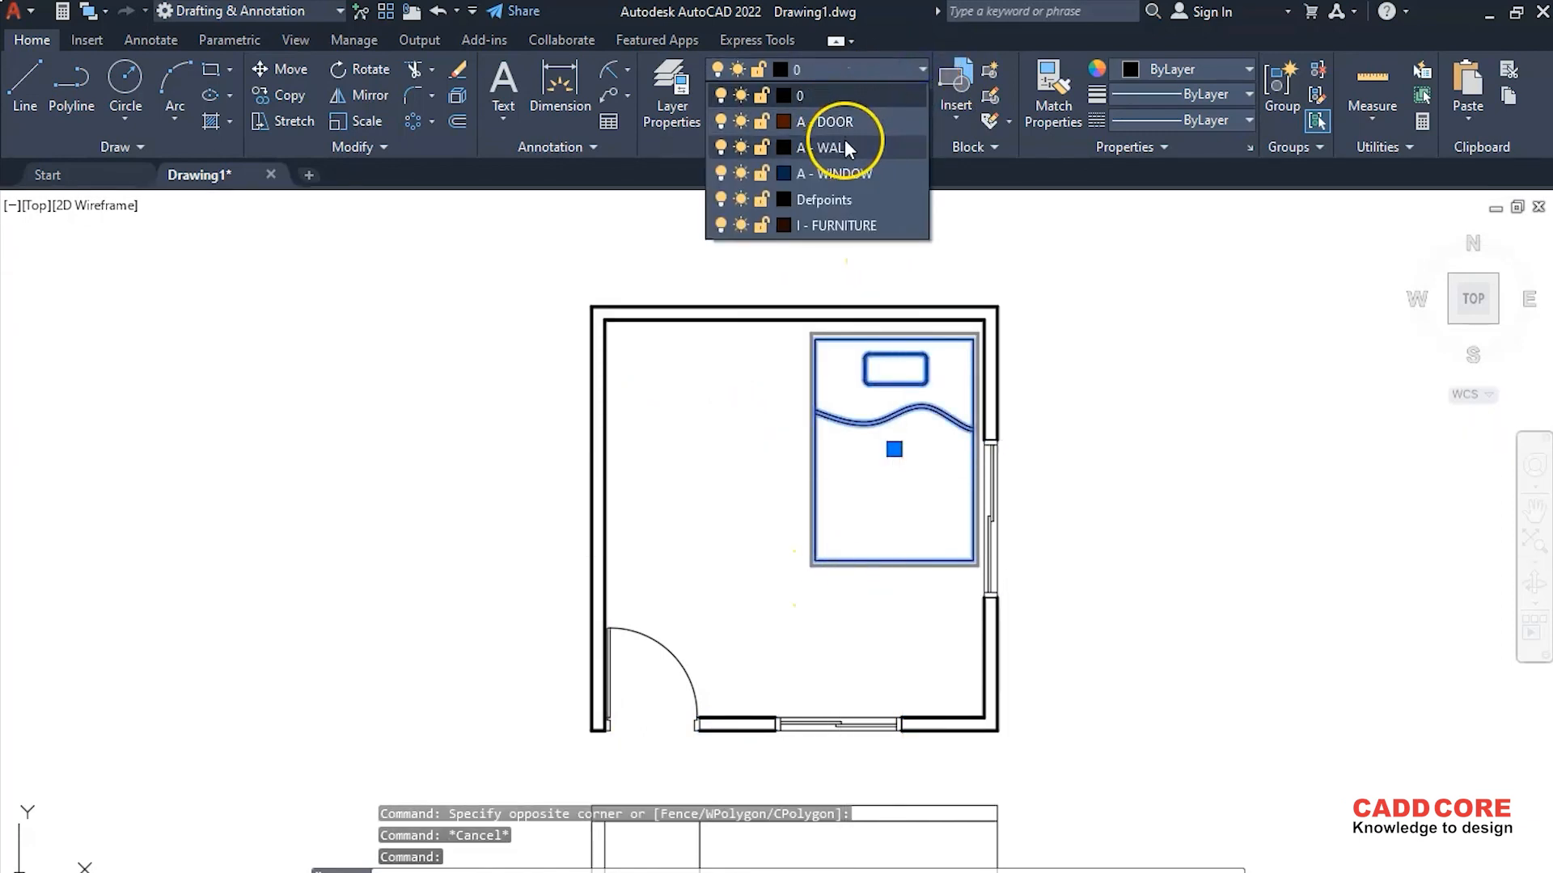
click(841, 224)
key(Escape)
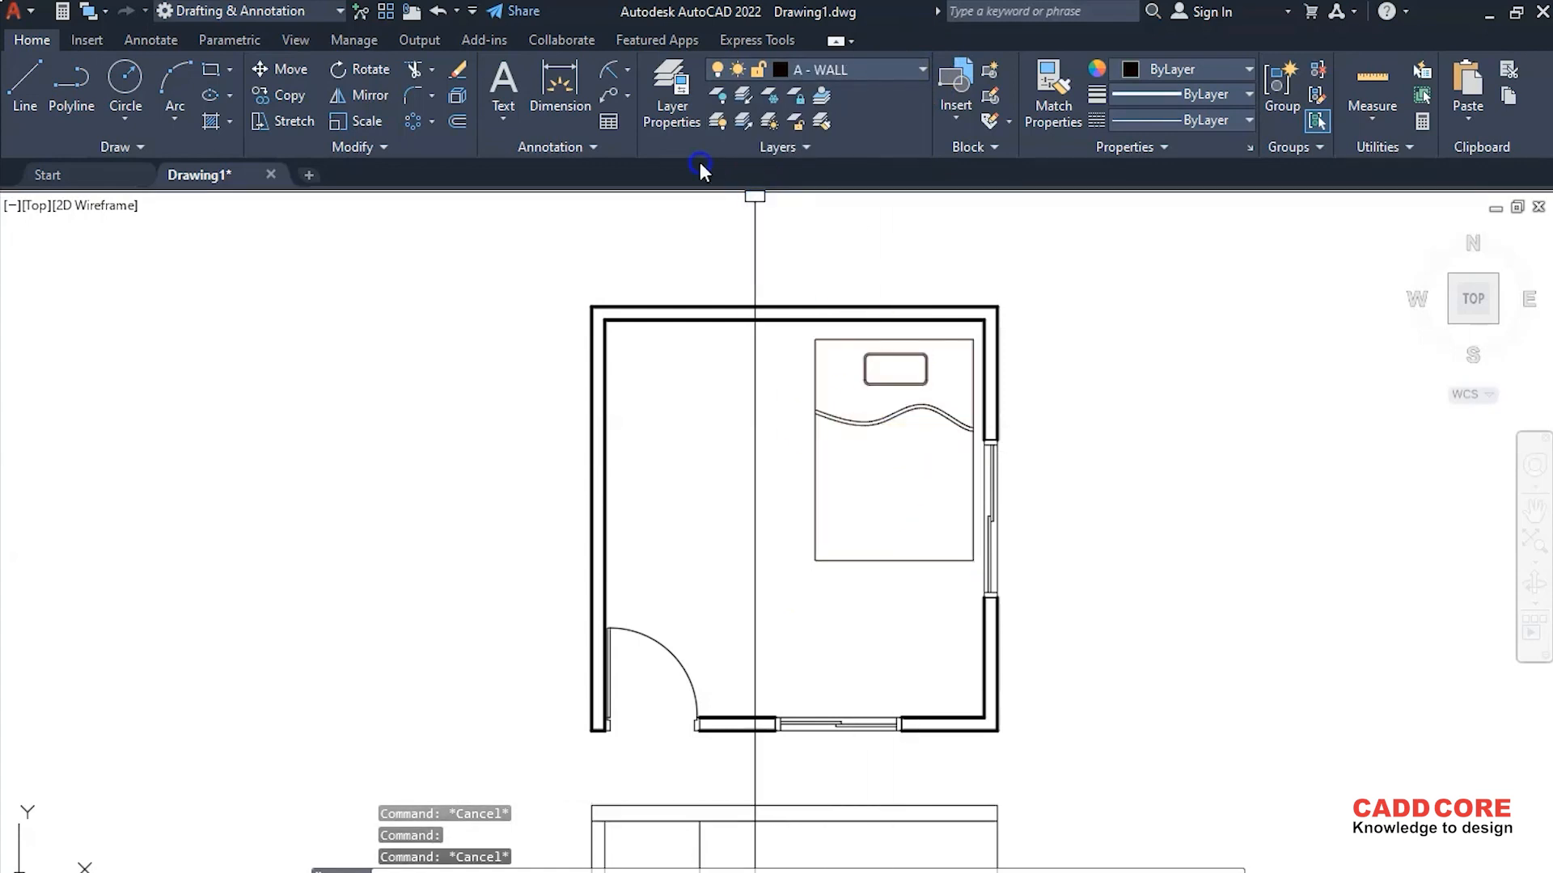
Display the layer properties manager briefly to view the drawing's layer settings, and close it again
click(674, 89)
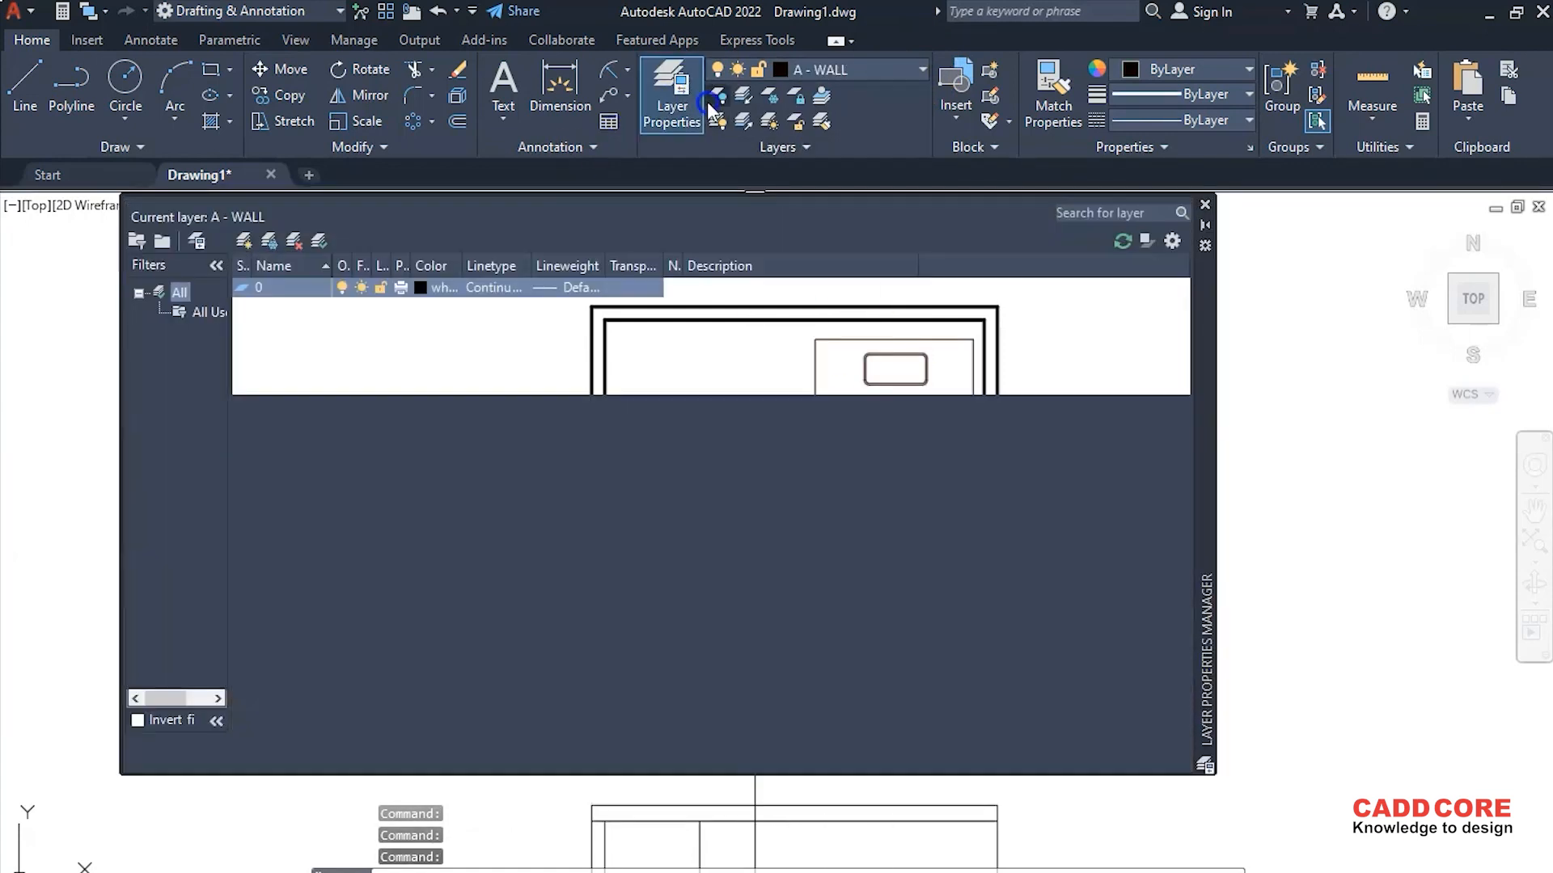
click(1204, 203)
scroll(894, 343, down, 1)
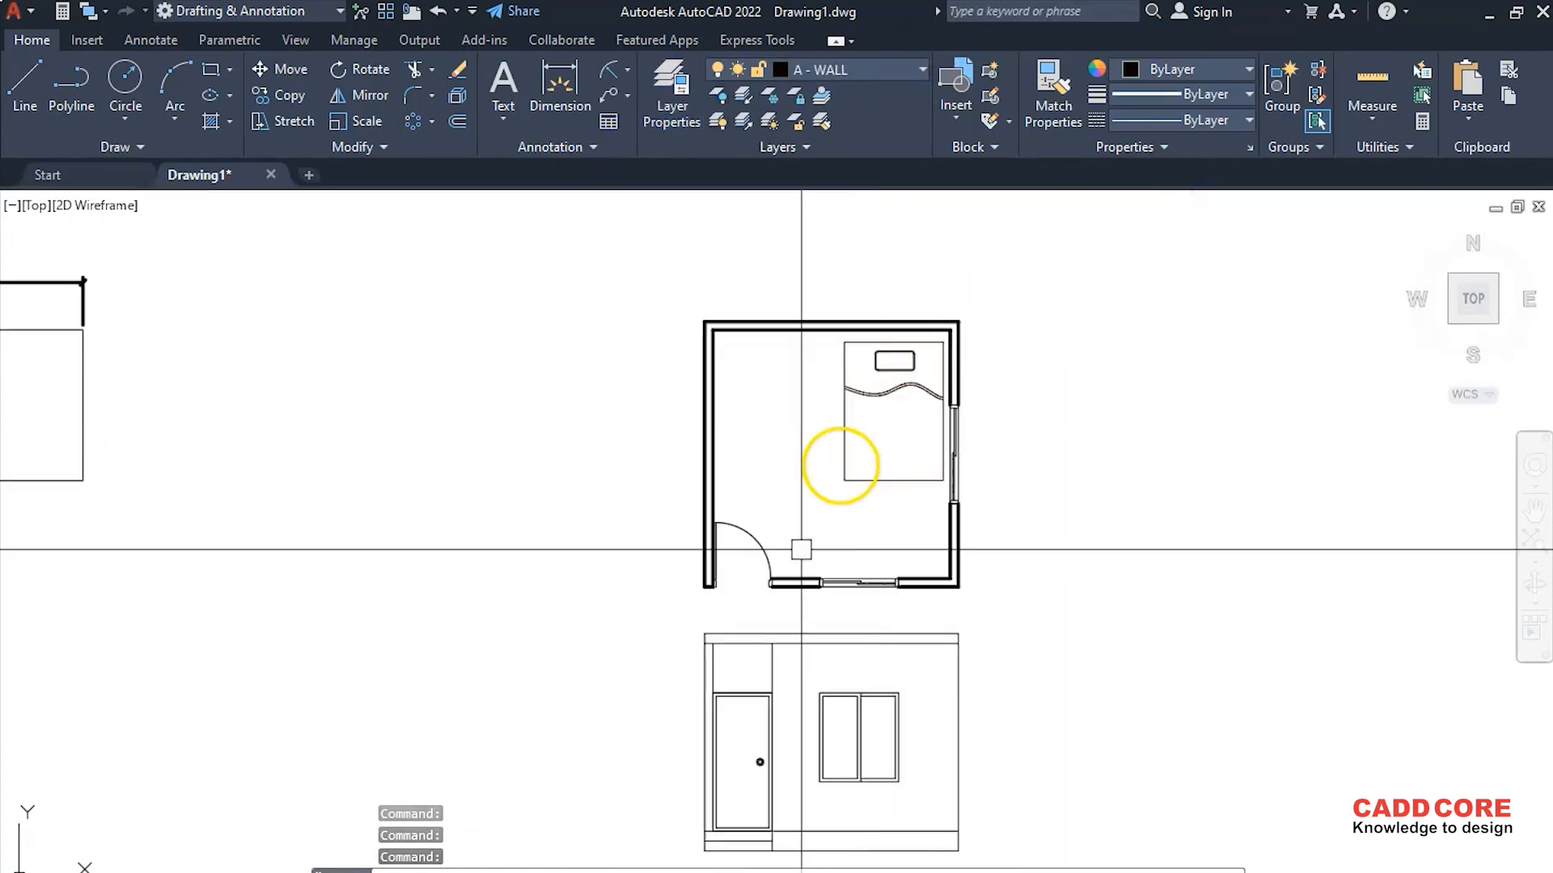
Assign the door in the room plan to the A - DOOR layer
scroll(781, 596, up, 1)
click(754, 531)
click(923, 70)
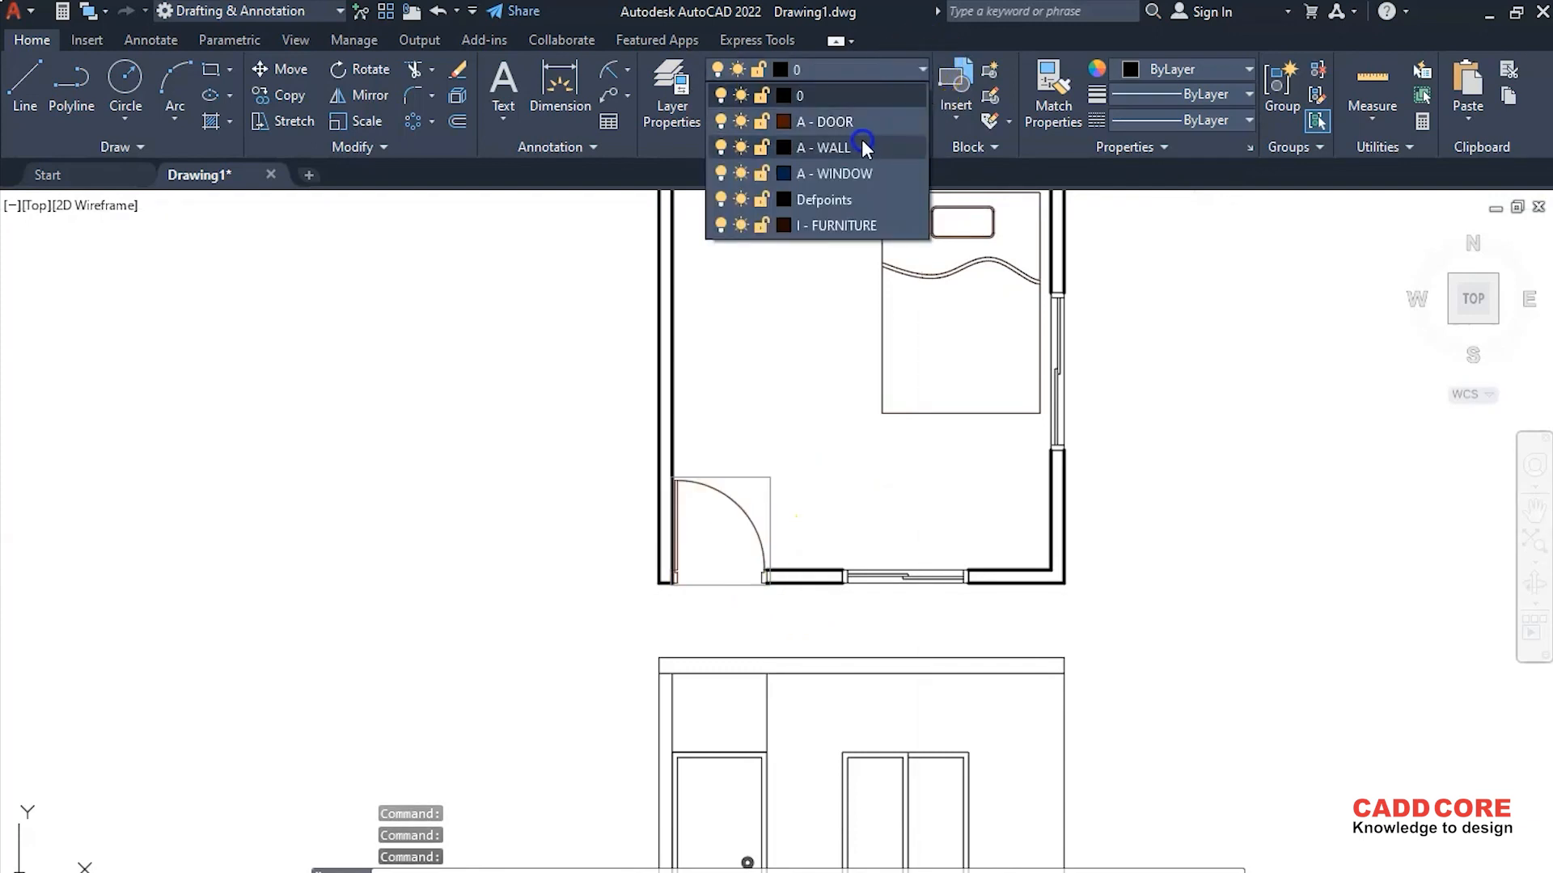
click(850, 123)
key(Escape)
Assign both windows in the room plan to the A - WINDOW layer
click(924, 575)
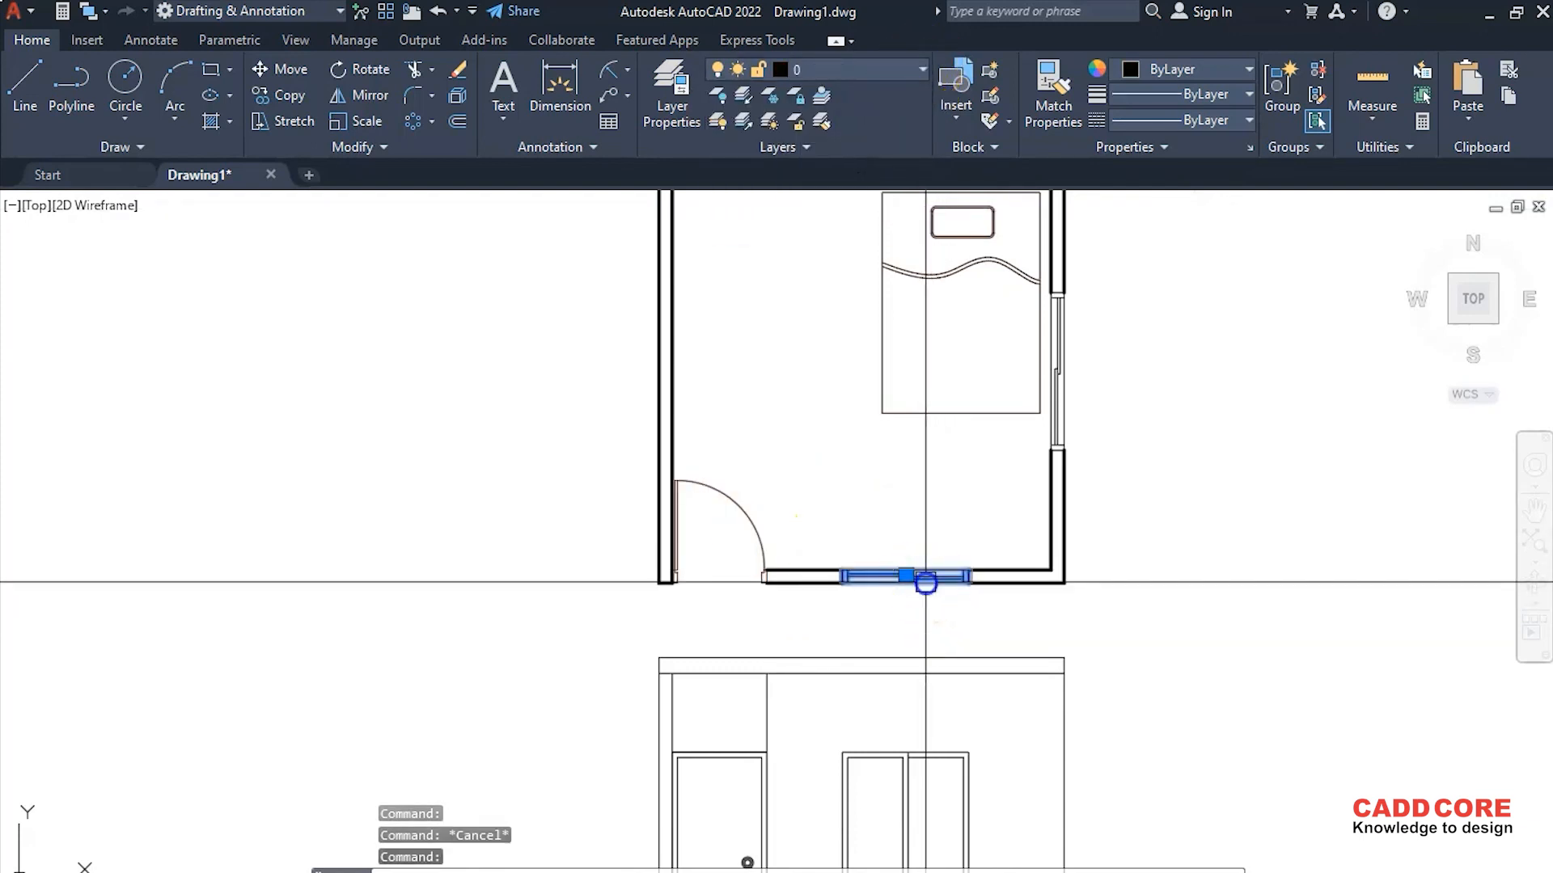
click(1069, 354)
click(920, 69)
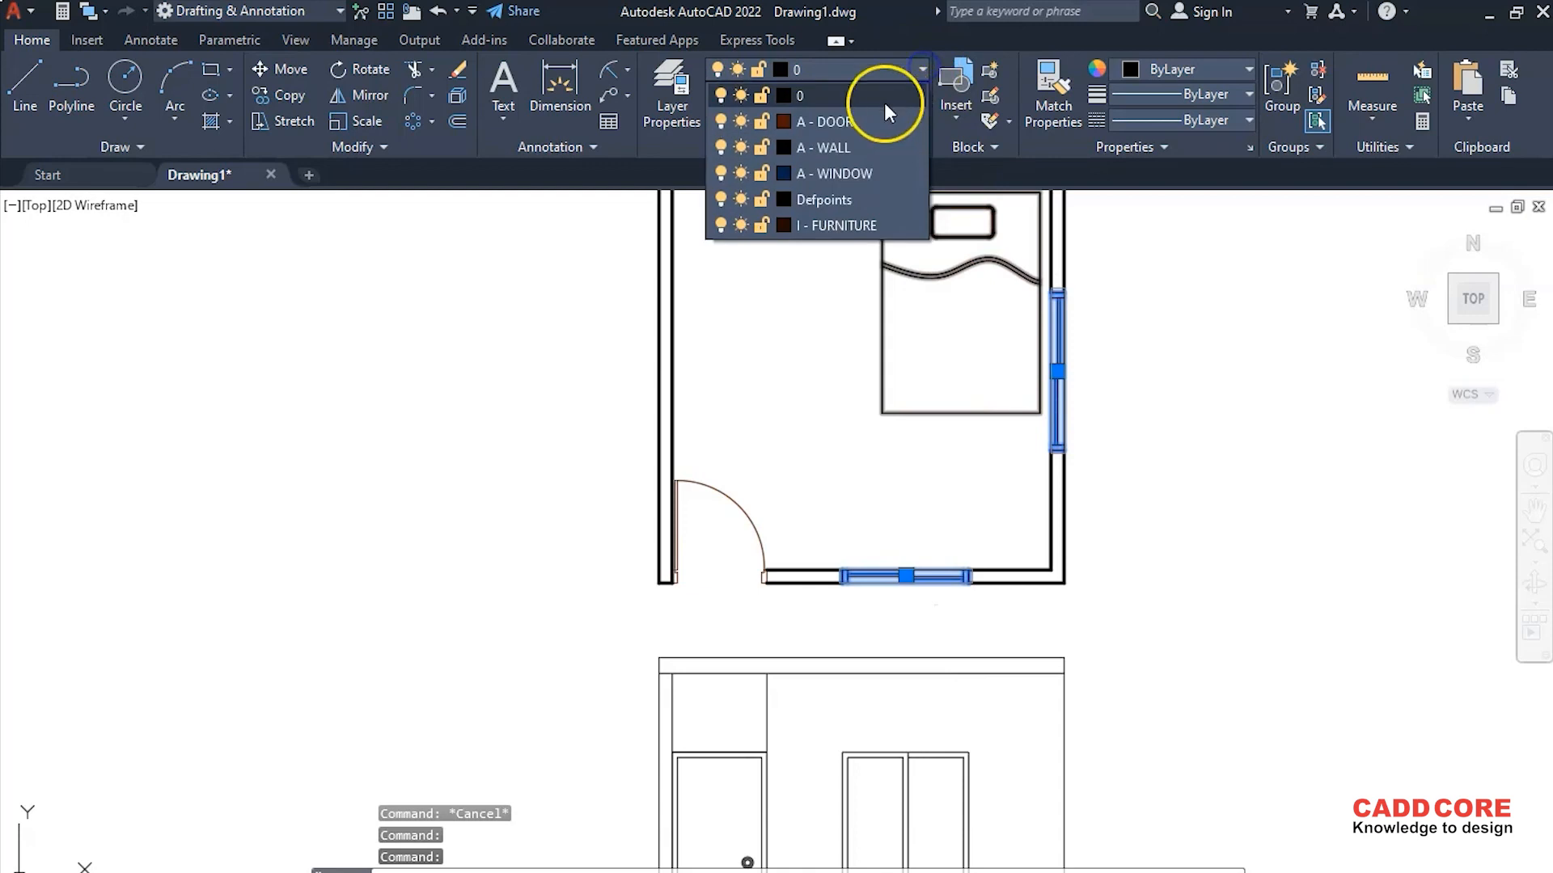
click(837, 175)
key(Escape)
Set the lineweight of the window in the elevation below the room plan to 0.30 mm
scroll(951, 543, down, 3)
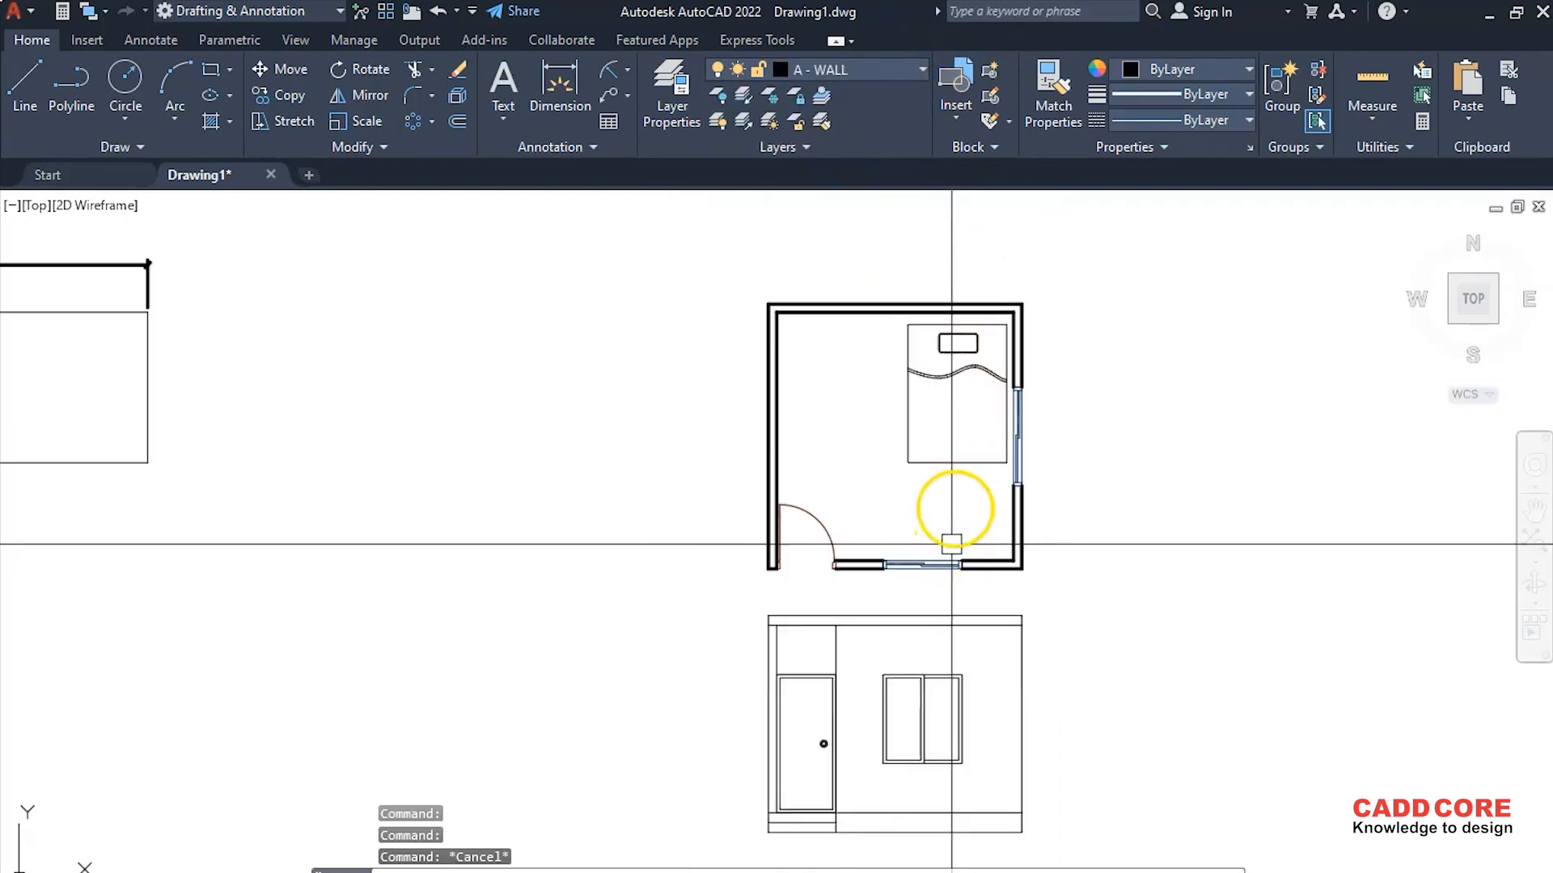
scroll(930, 533, up, 4)
scroll(900, 547, down, 4)
scroll(801, 622, up, 4)
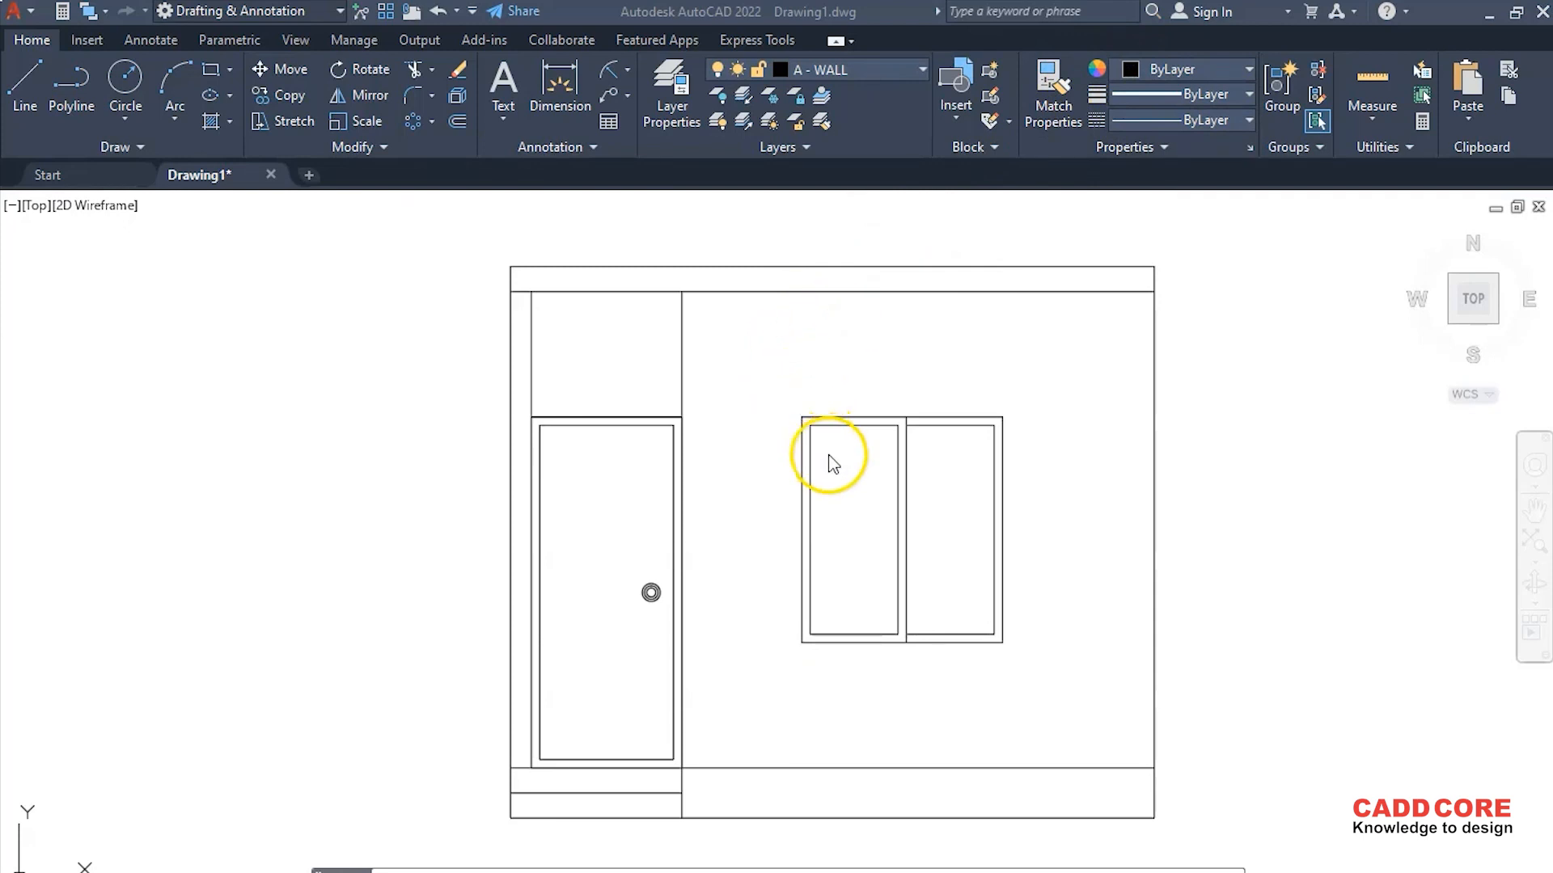
click(762, 388)
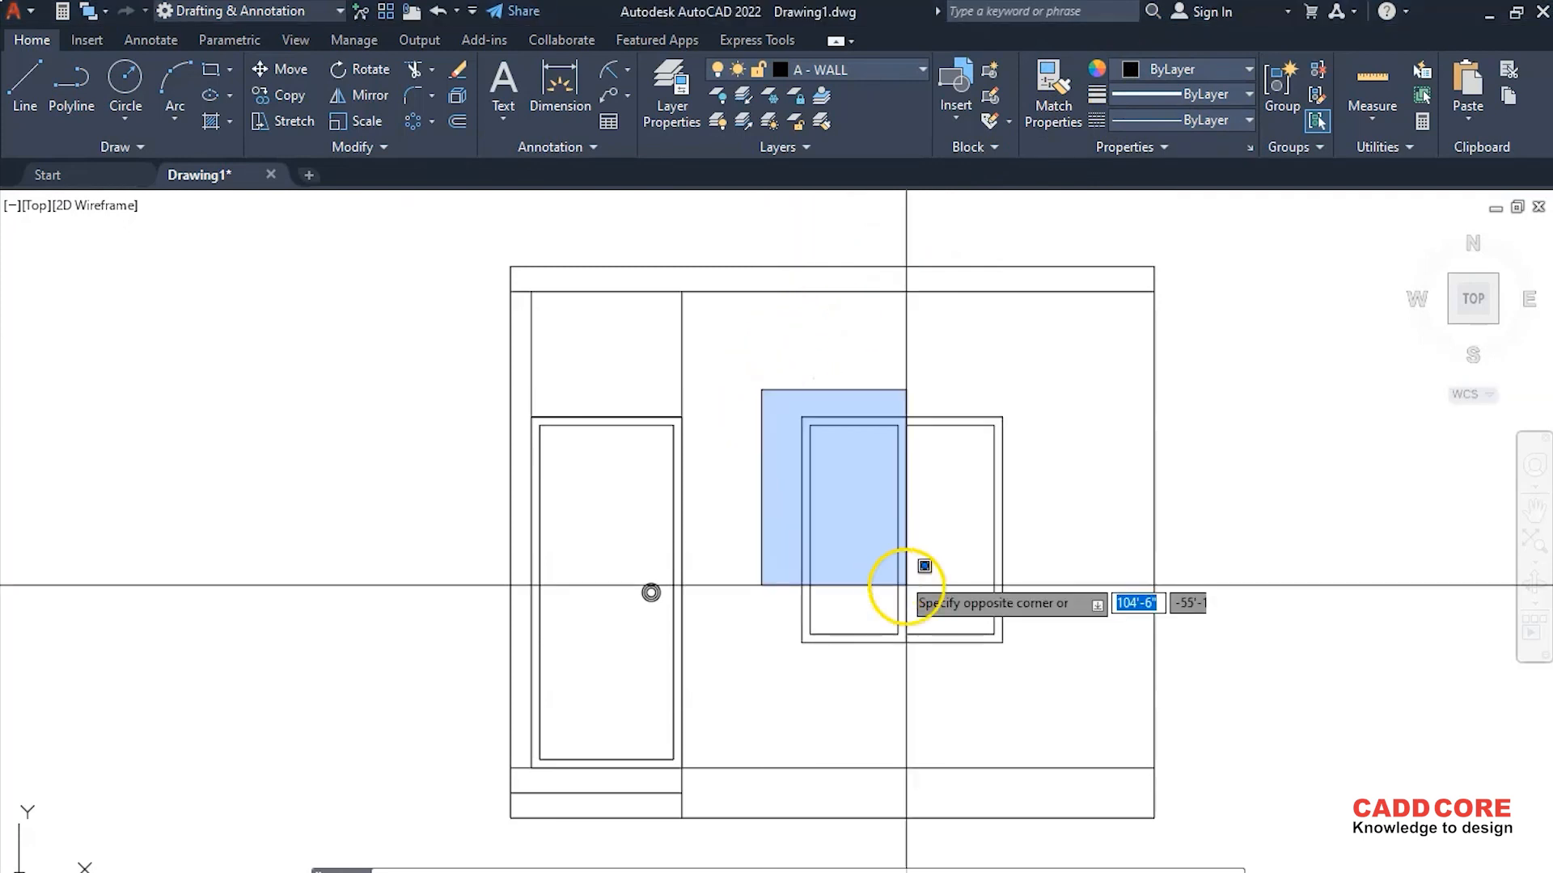
click(1026, 698)
click(1247, 94)
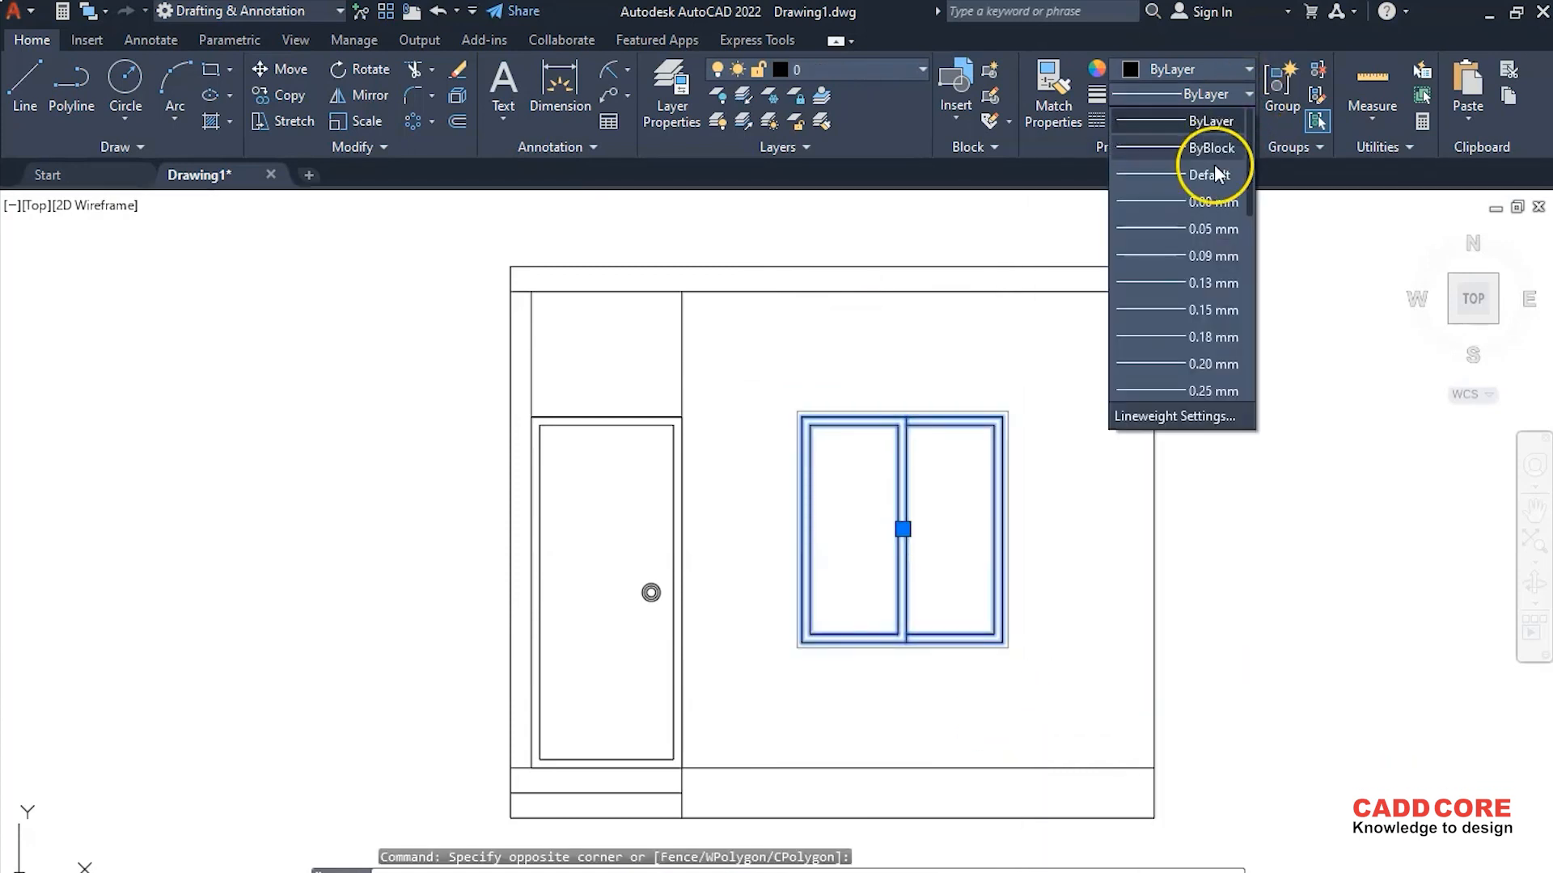
scroll(1166, 336, down, 1)
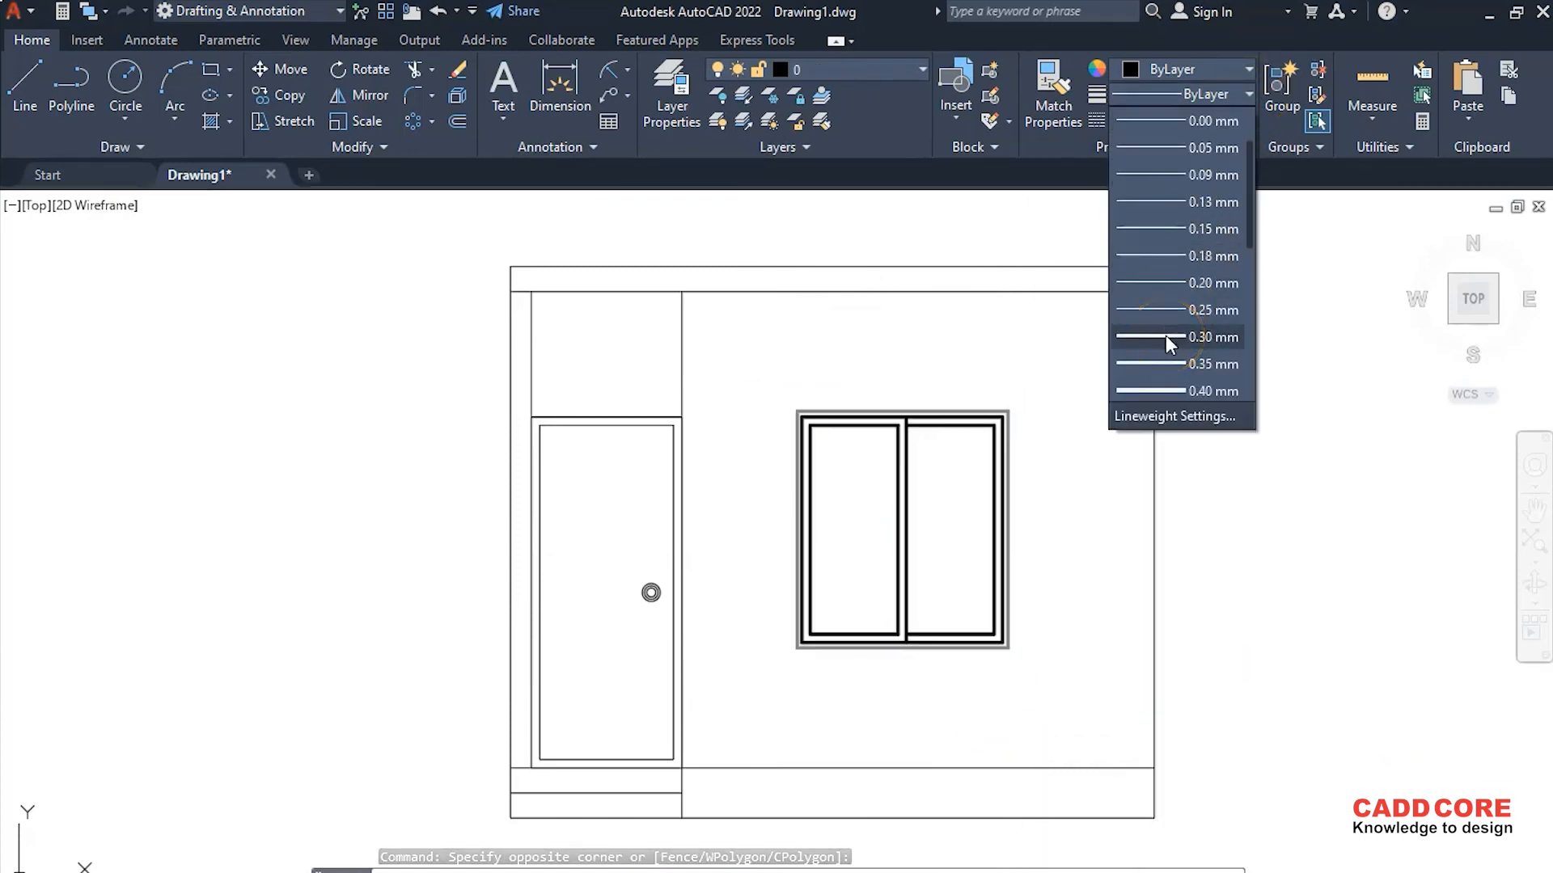
click(1166, 335)
key(Escape)
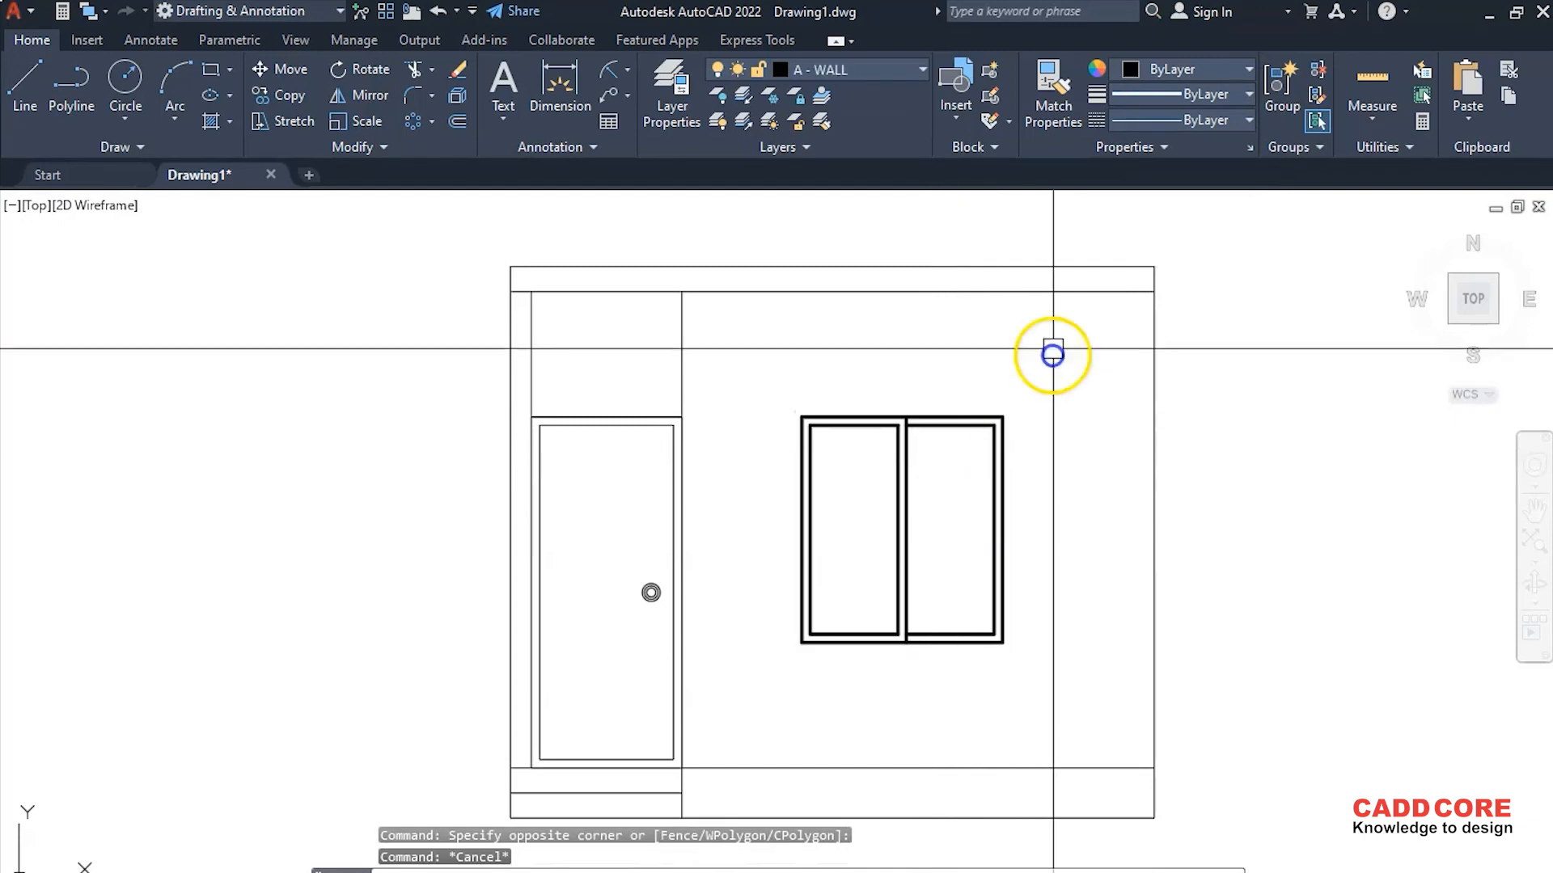
Set the colour of the window in the elevation below the room plan to dark blue 34,52,110
click(773, 405)
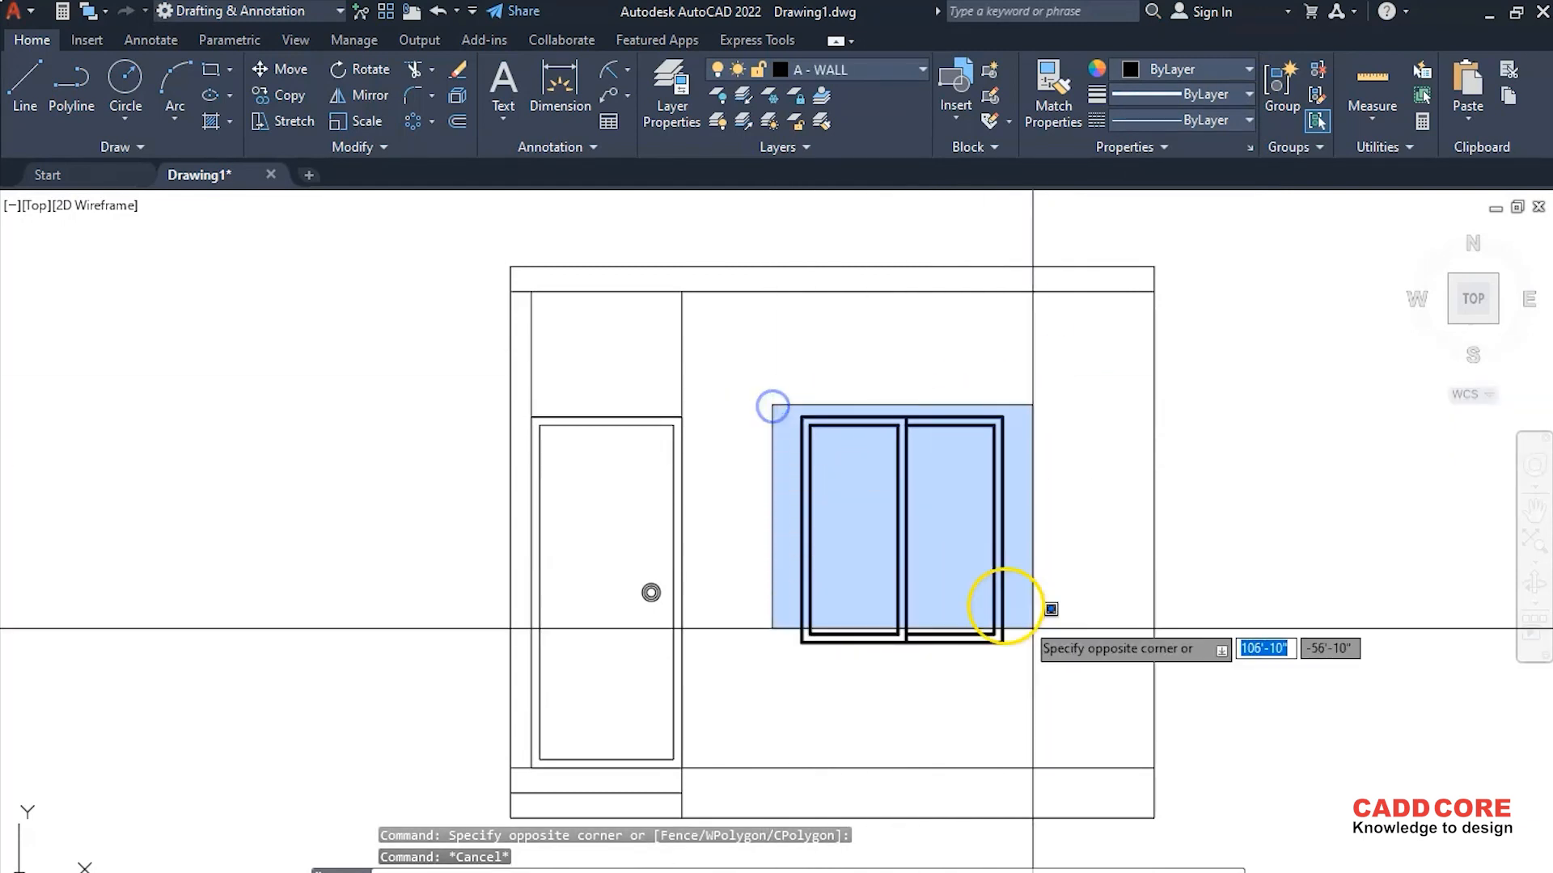
click(1033, 628)
click(1249, 70)
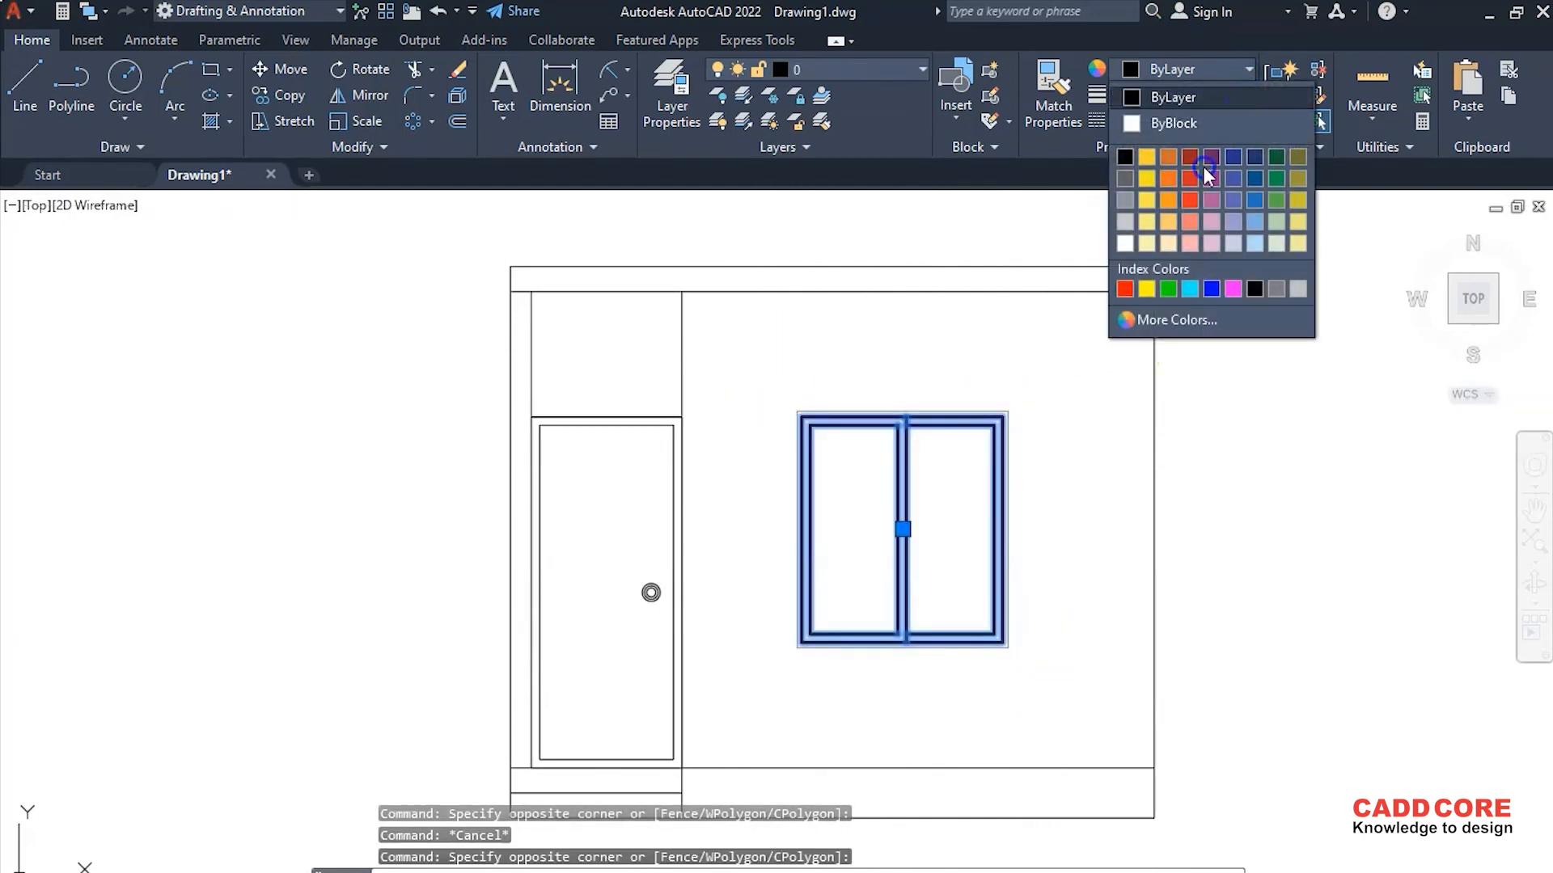
click(1252, 156)
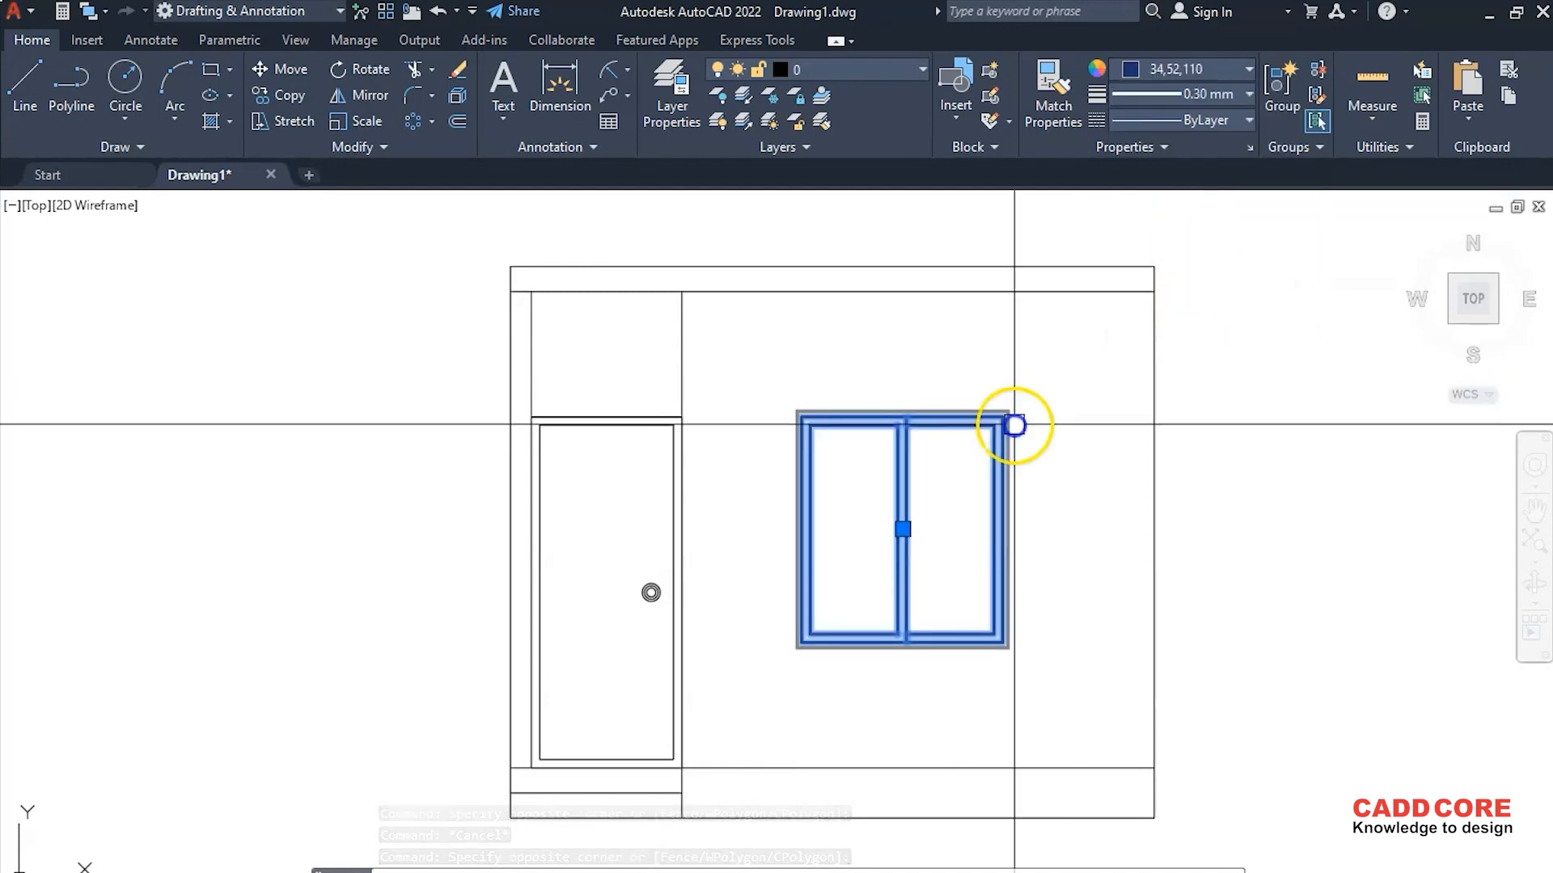
key(Escape)
Pick the walls, bed, windows and door arc of the Block / Group room plan one by one to check whether they are separate objects
scroll(837, 485, down, 2)
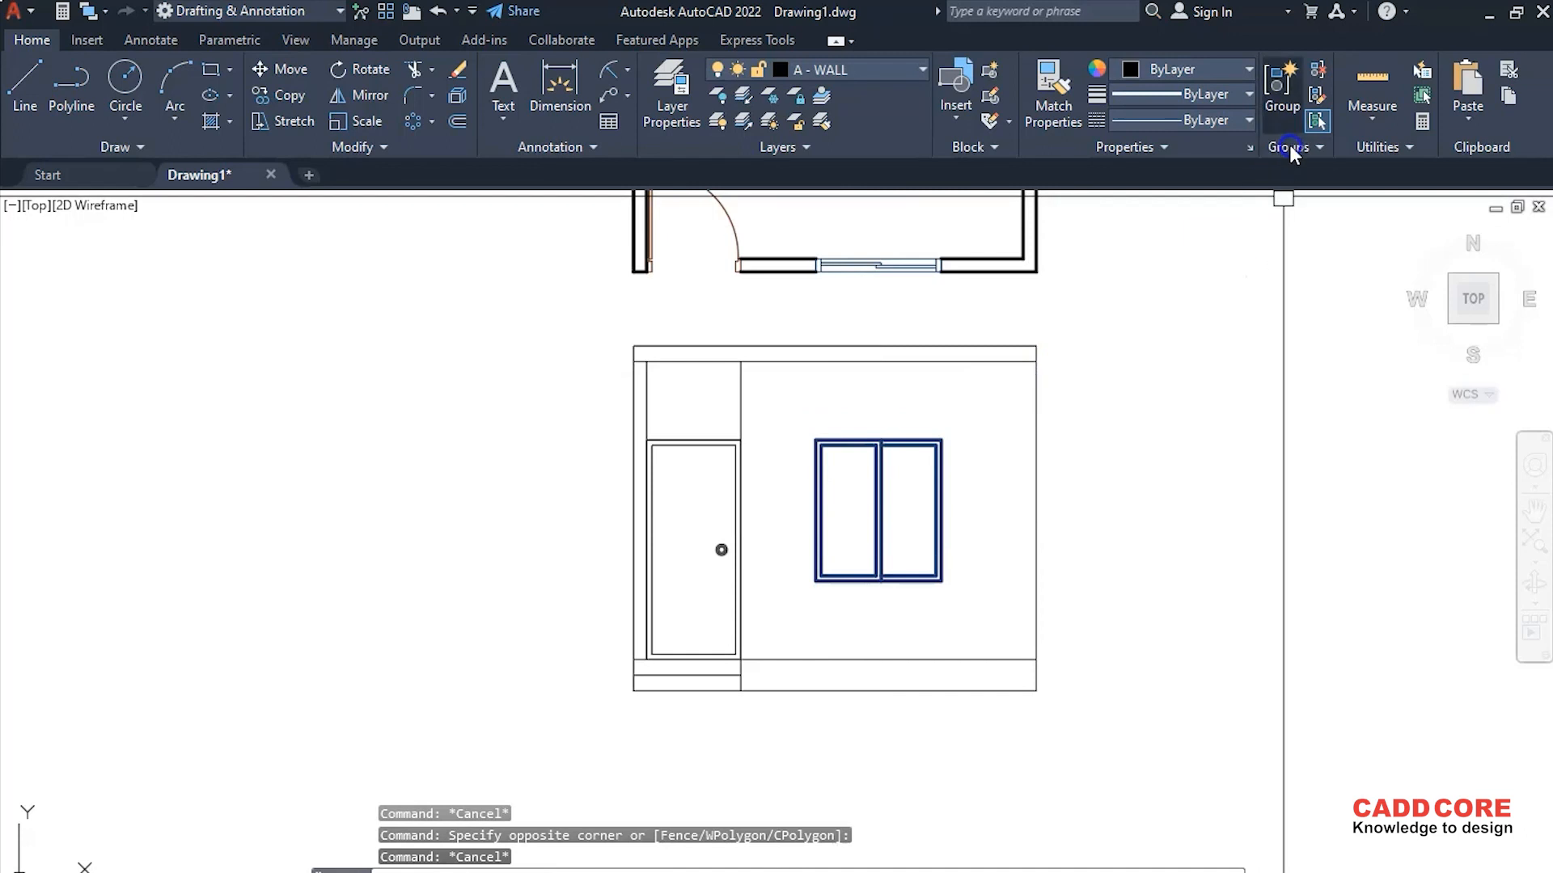
scroll(704, 509, down, 8)
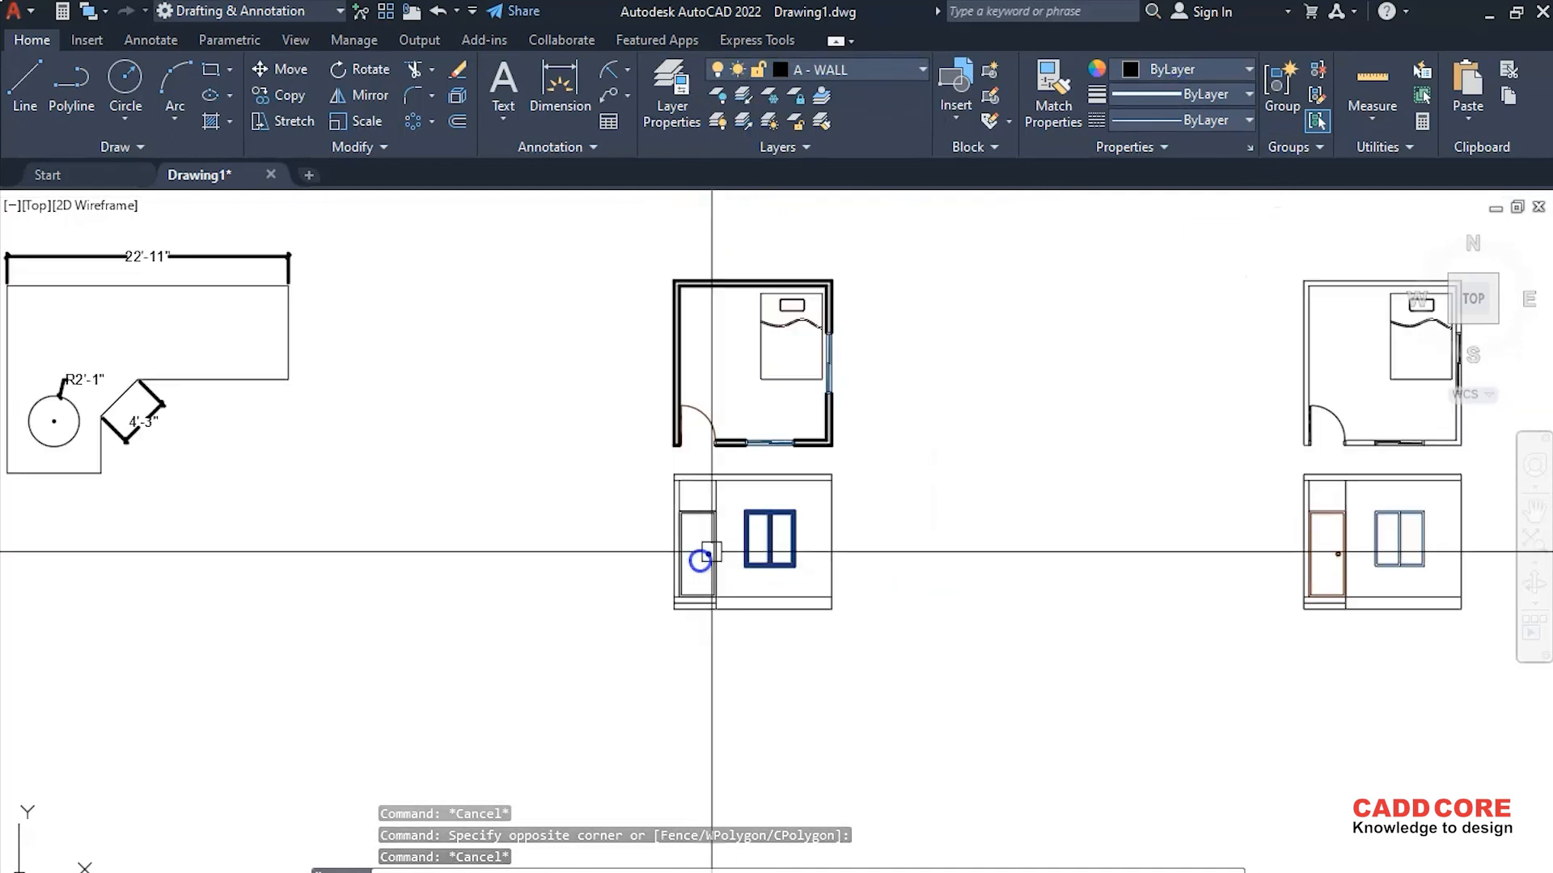
scroll(1040, 368, up, 2)
scroll(865, 344, up, 4)
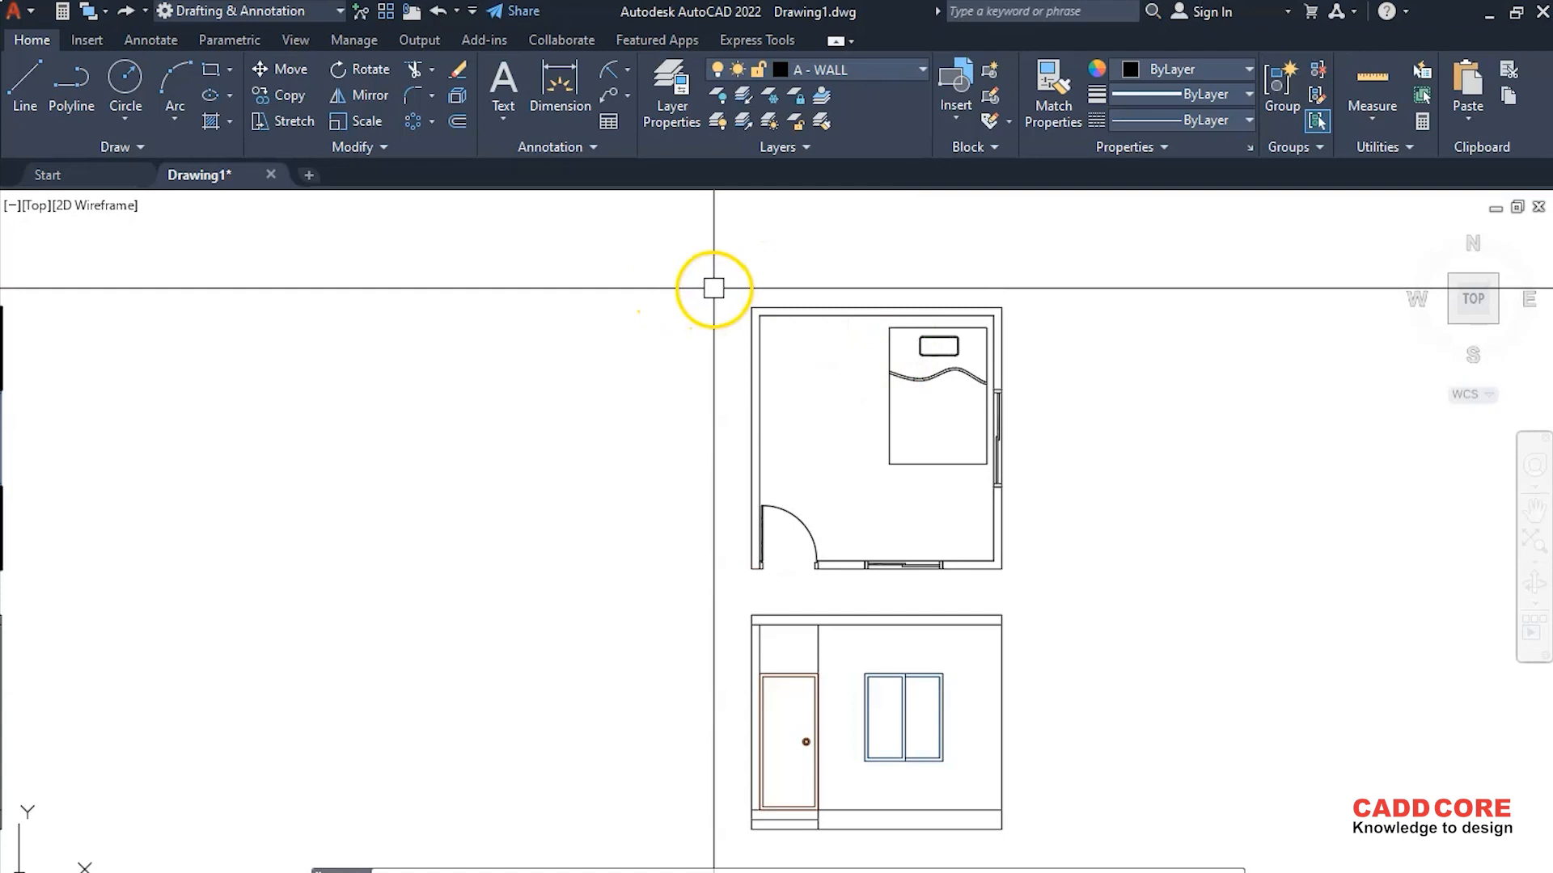
click(744, 278)
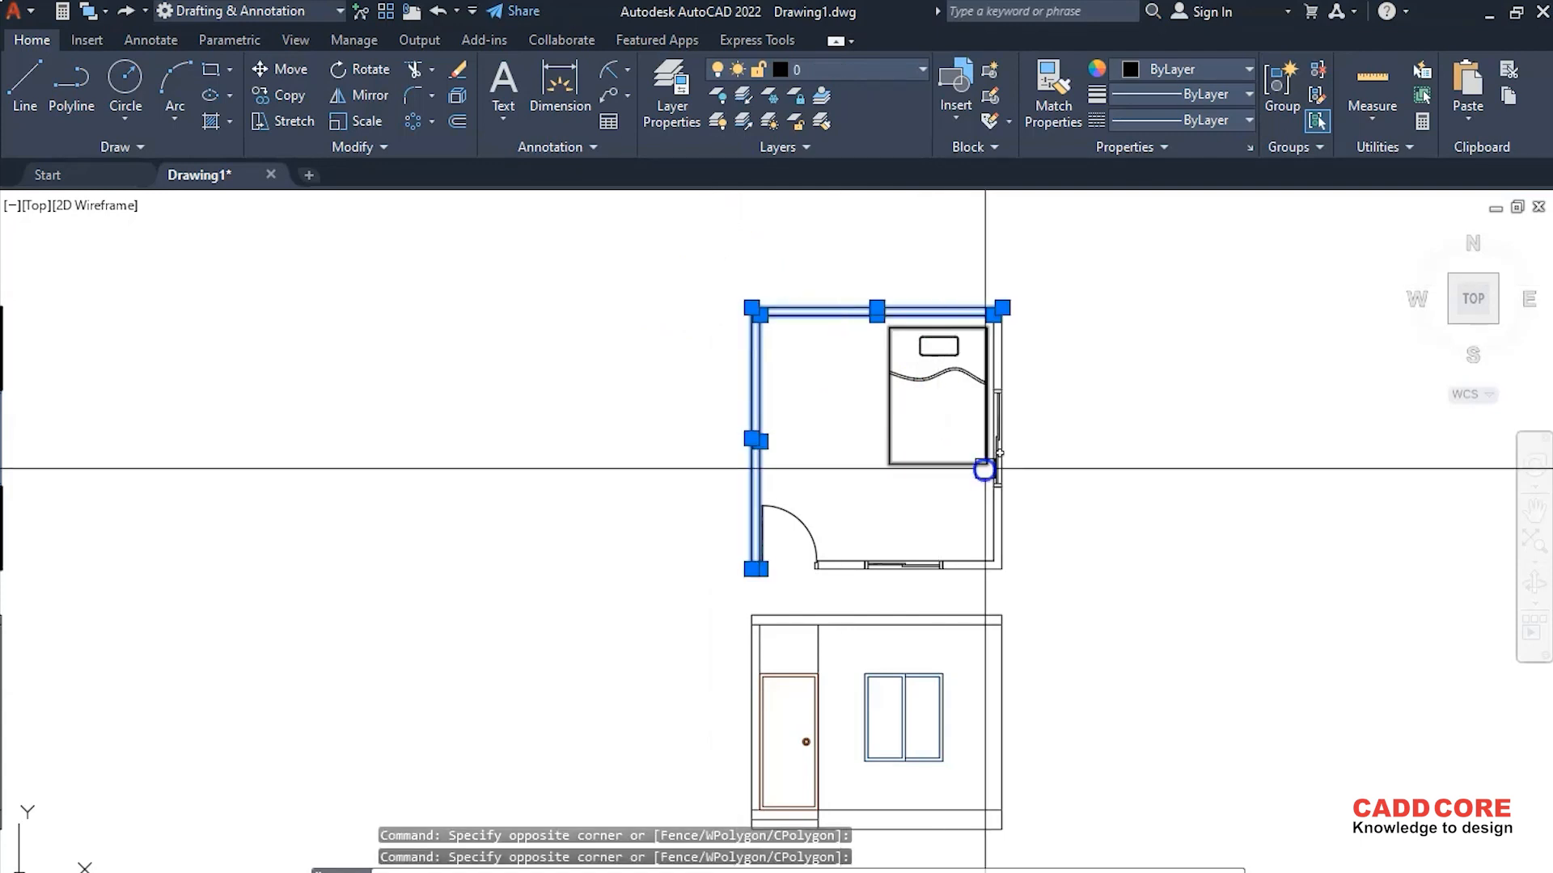
click(1020, 471)
click(970, 429)
click(920, 590)
click(881, 530)
click(801, 523)
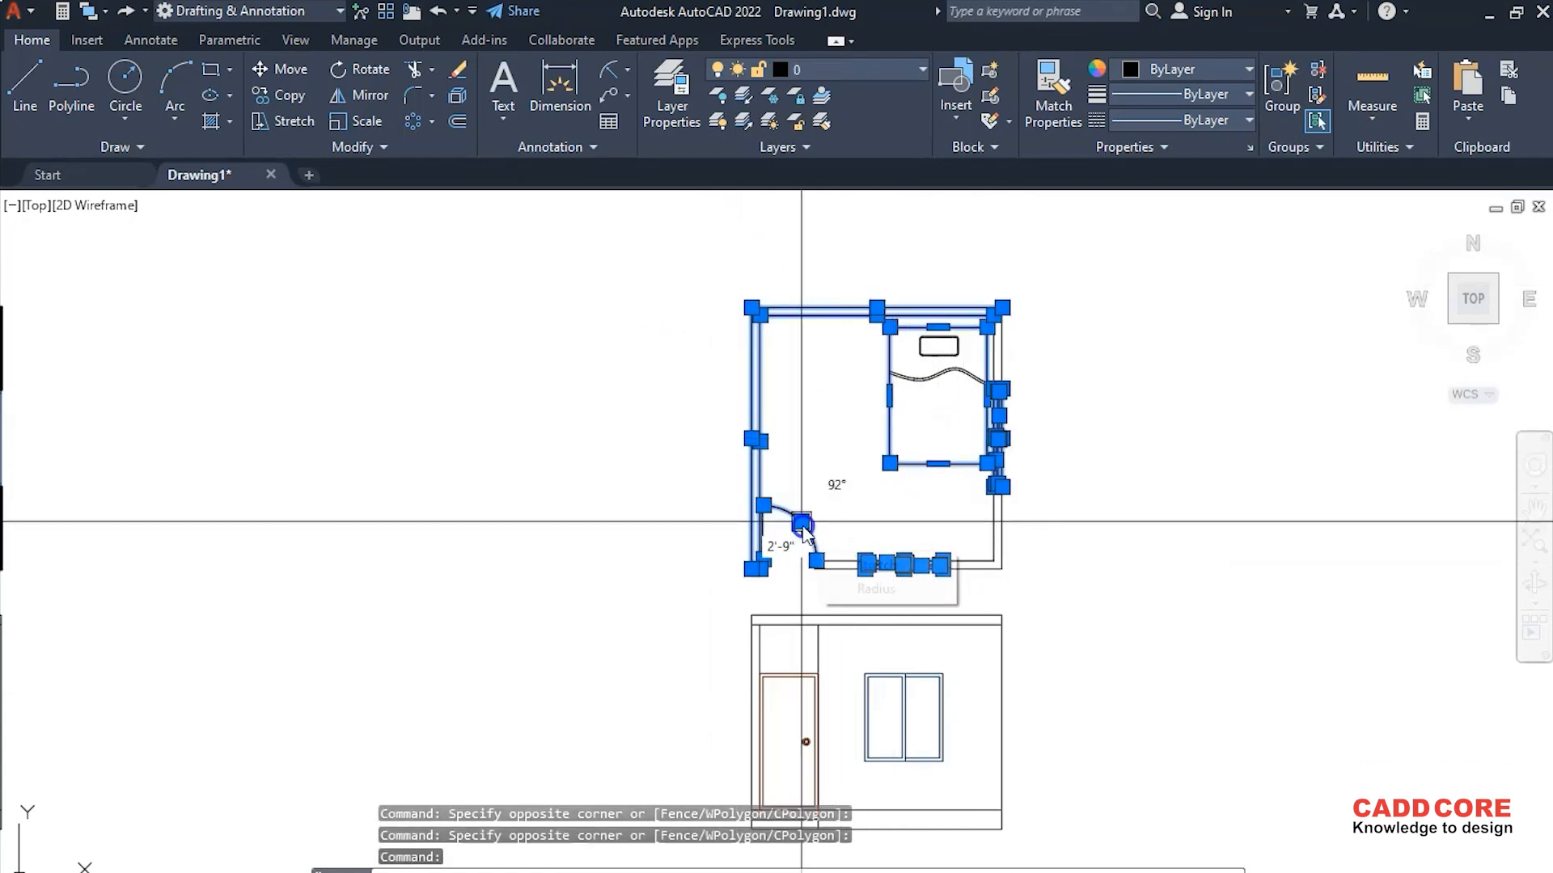
key(Escape)
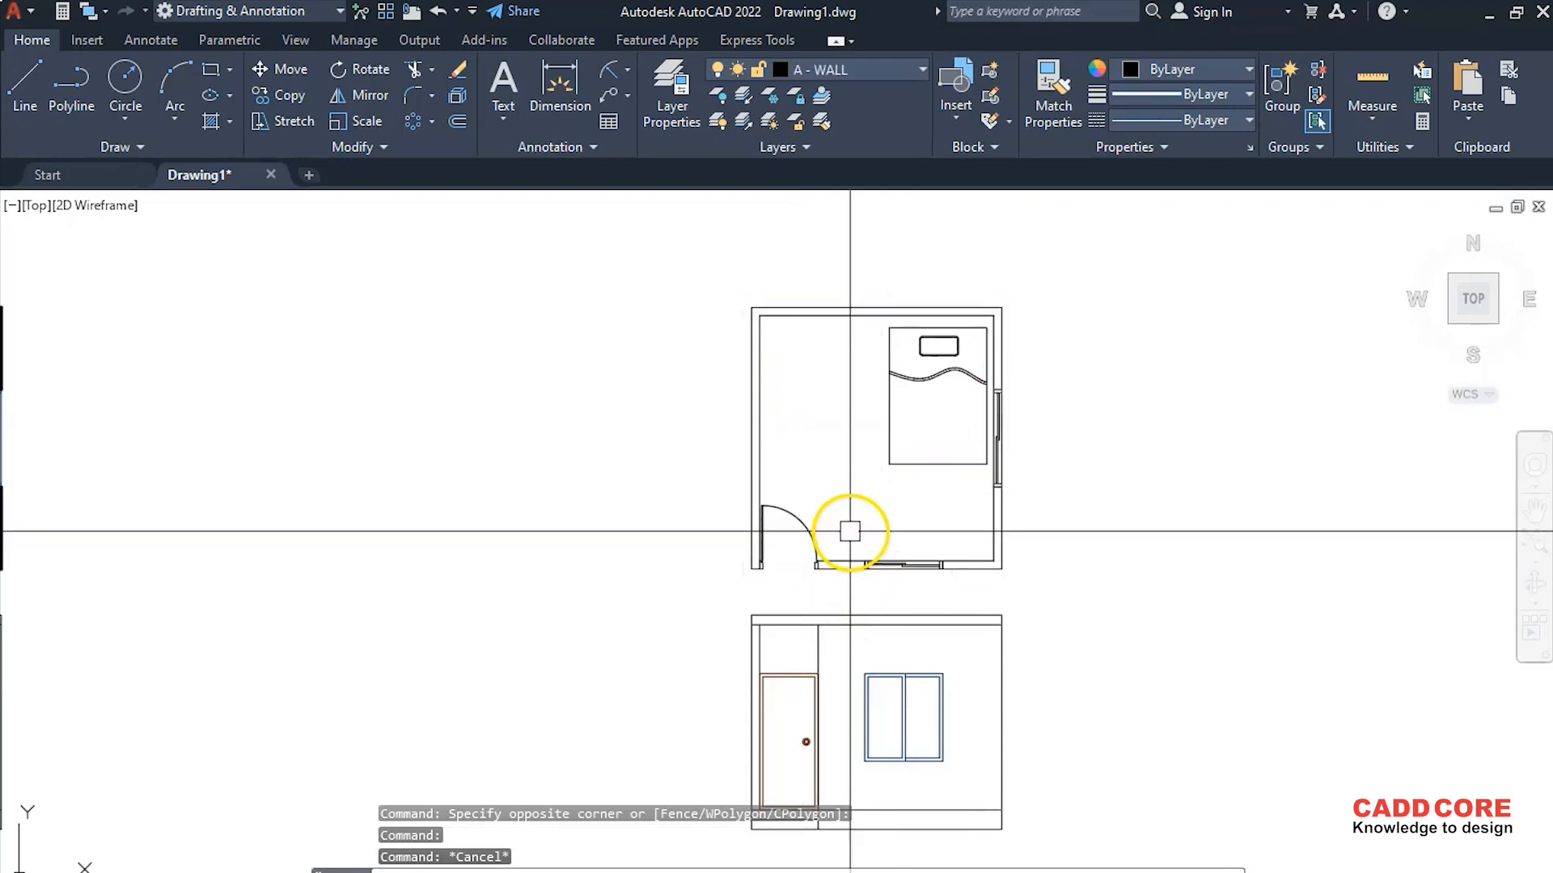
Convert the entire Block / Group room plan, including its walls, bed, door and windows, into a single block
click(716, 285)
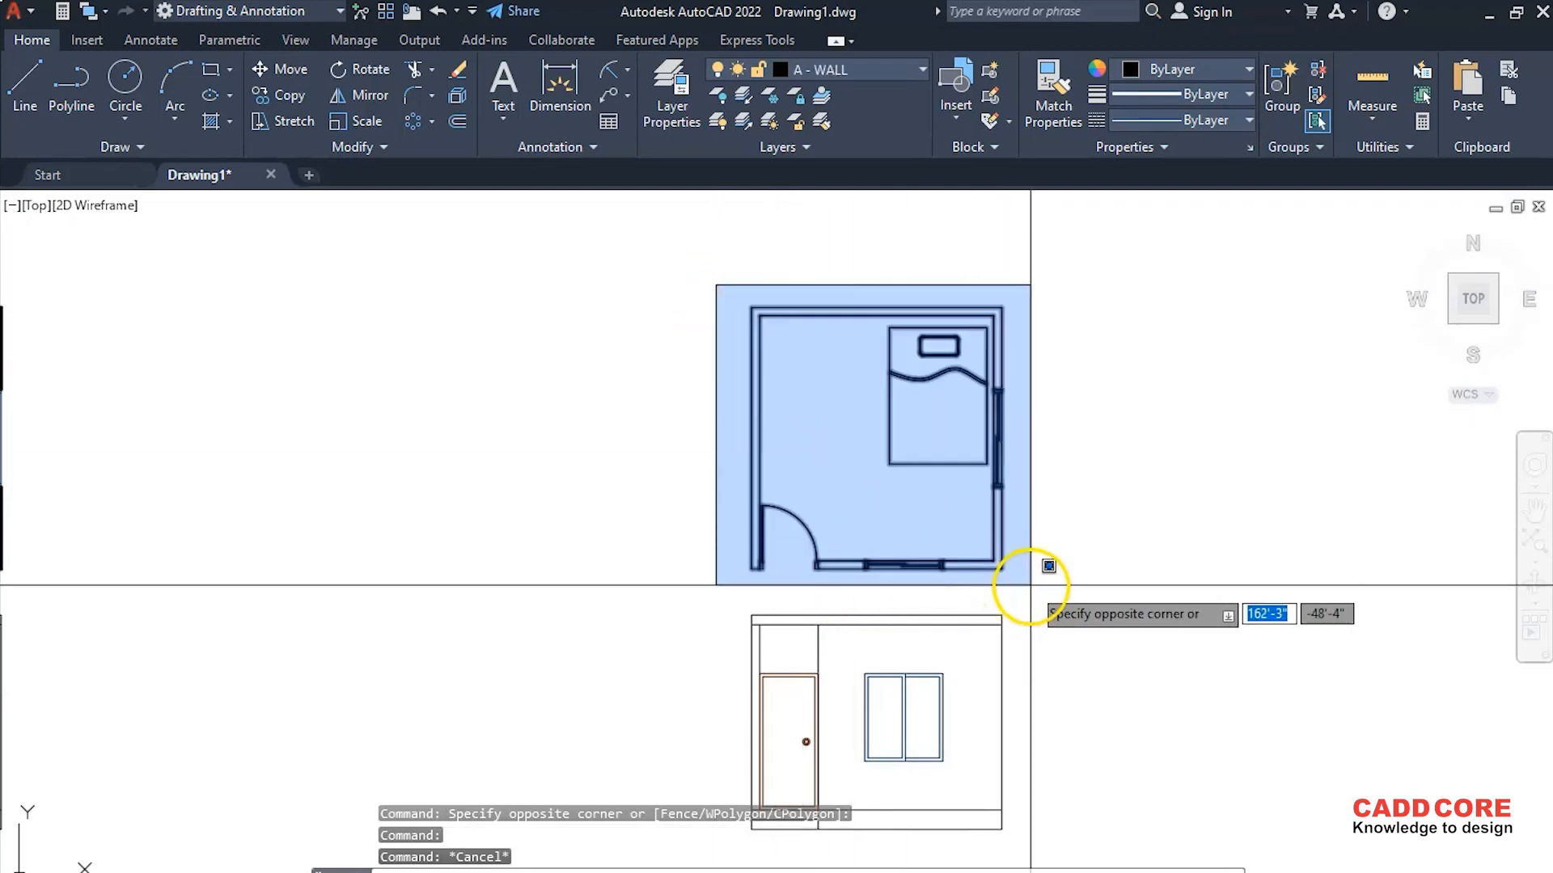
click(1034, 564)
click(988, 70)
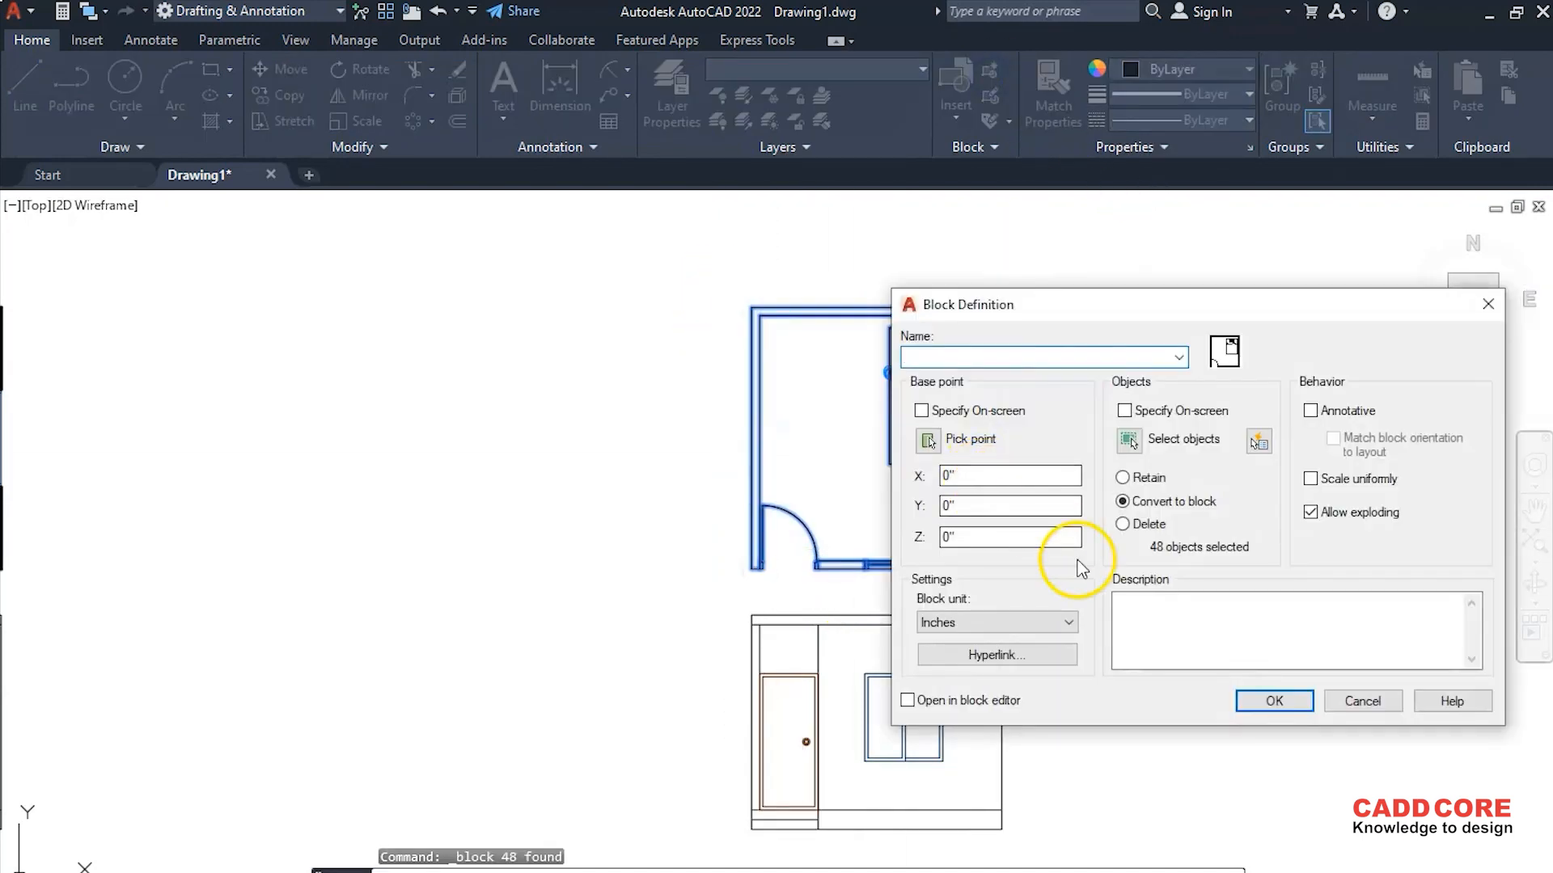
key(Escape)
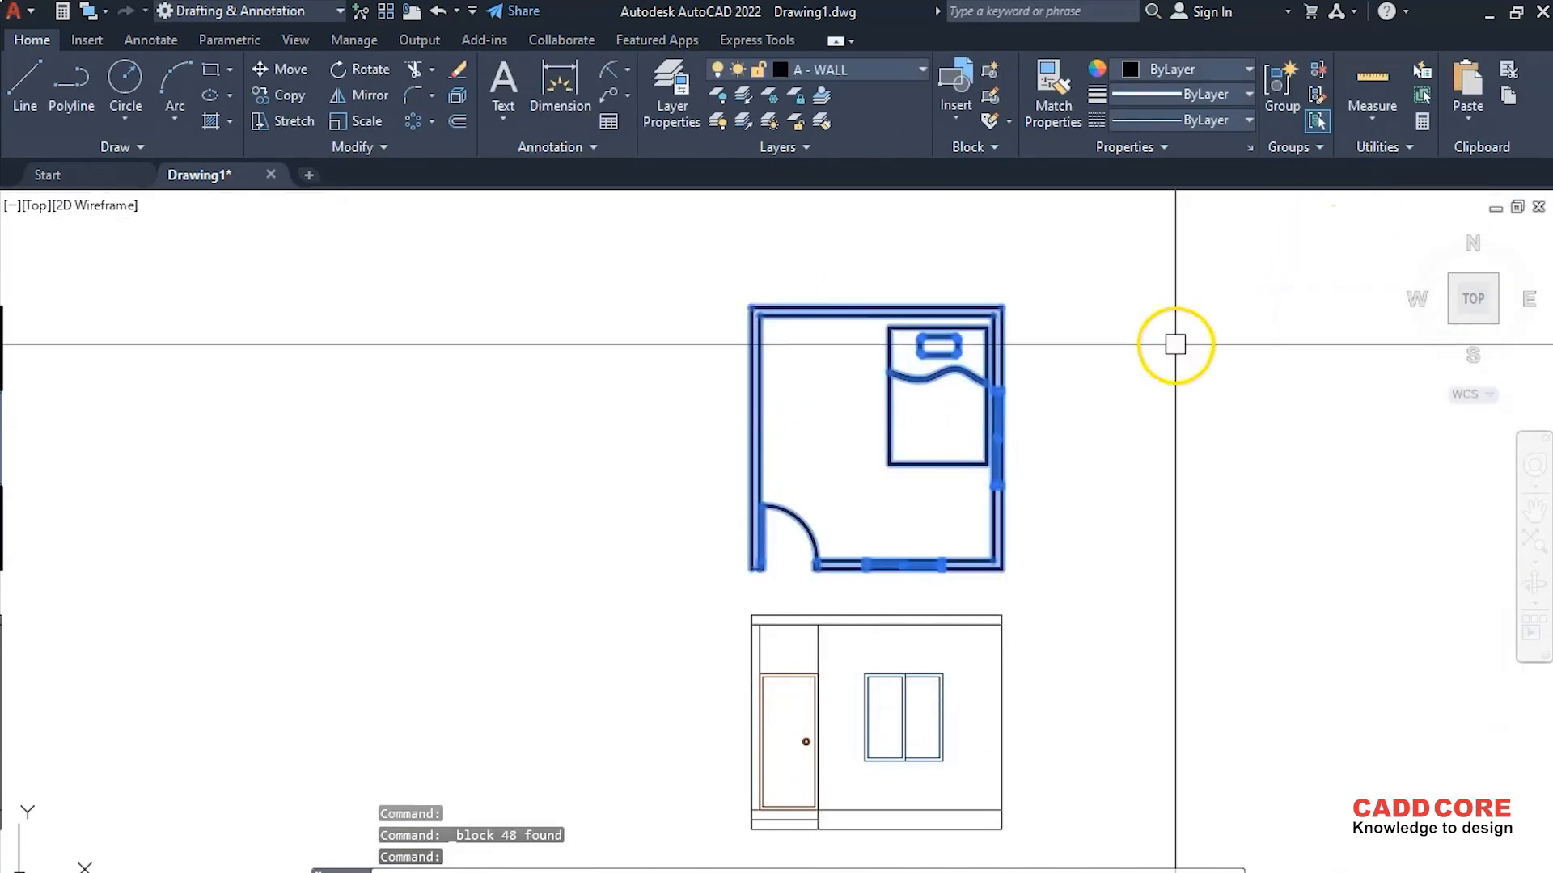
key(Escape)
Pick individual wall lines and a window pane in the Block / Group elevation to check whether they are separate objects
middle_drag(1074, 485, 1085, 355)
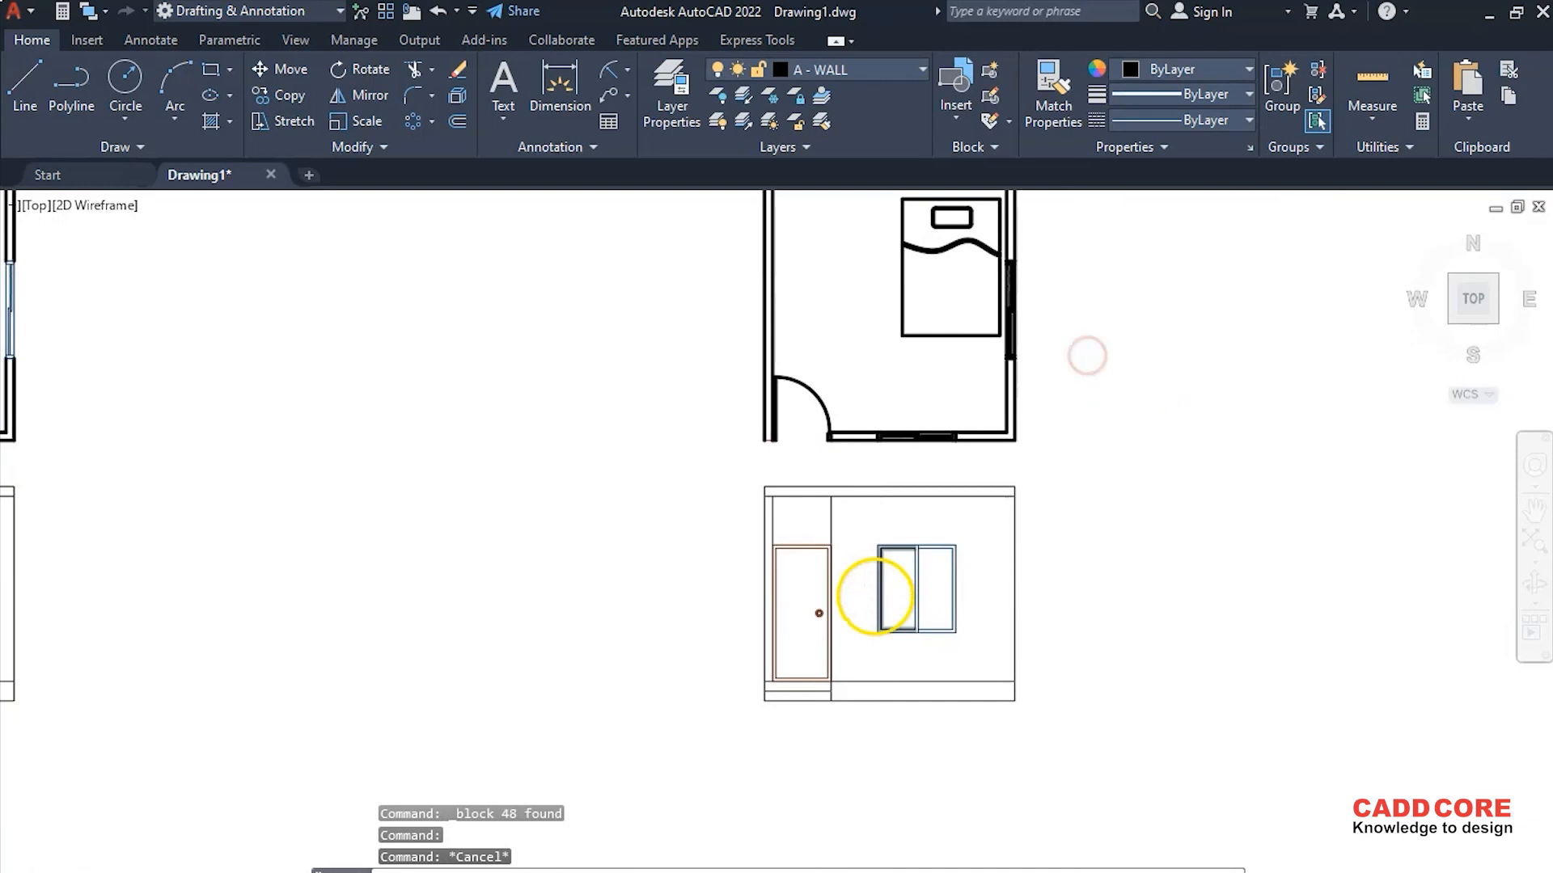
scroll(866, 596, up, 2)
middle_drag(953, 464, 943, 415)
click(941, 404)
click(946, 394)
click(1105, 469)
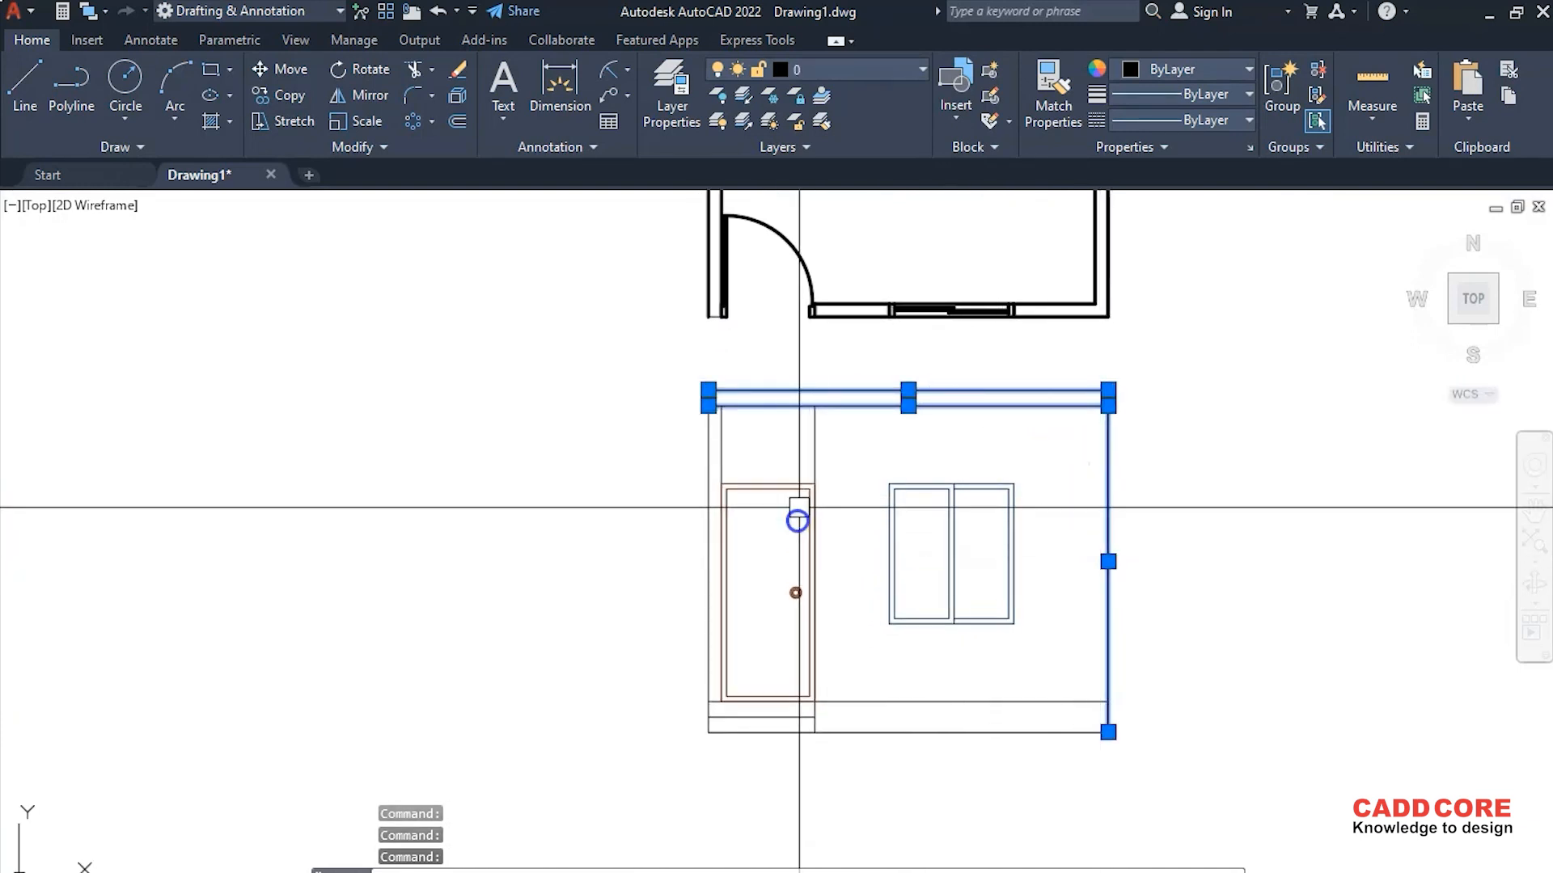
click(816, 448)
click(886, 505)
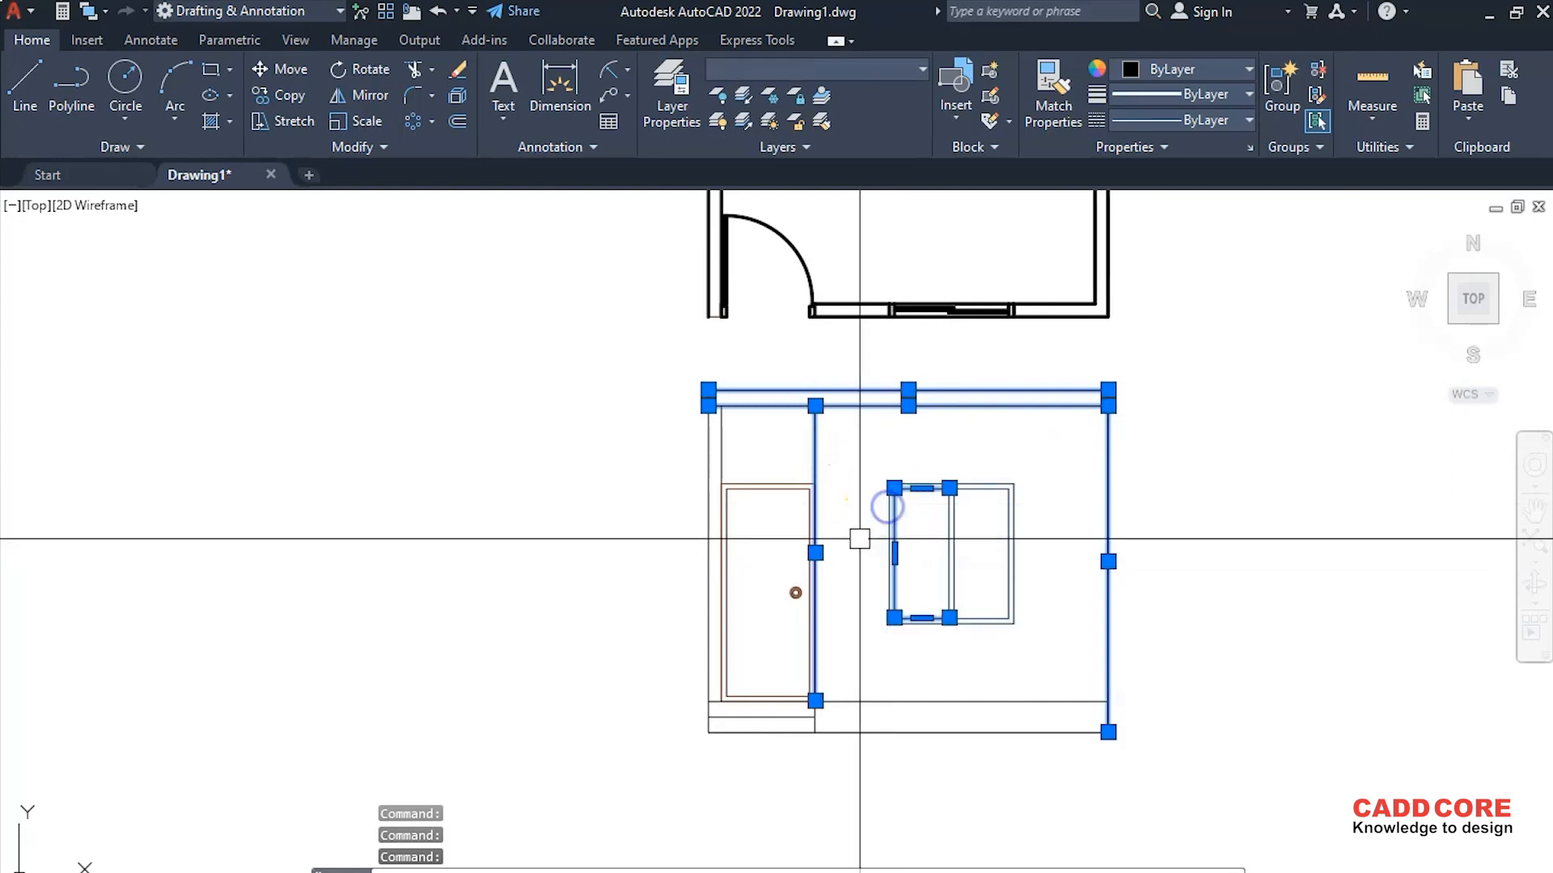
key(Escape)
Group all objects of the Block / Group elevation and select the result once to check it
click(672, 358)
click(1179, 749)
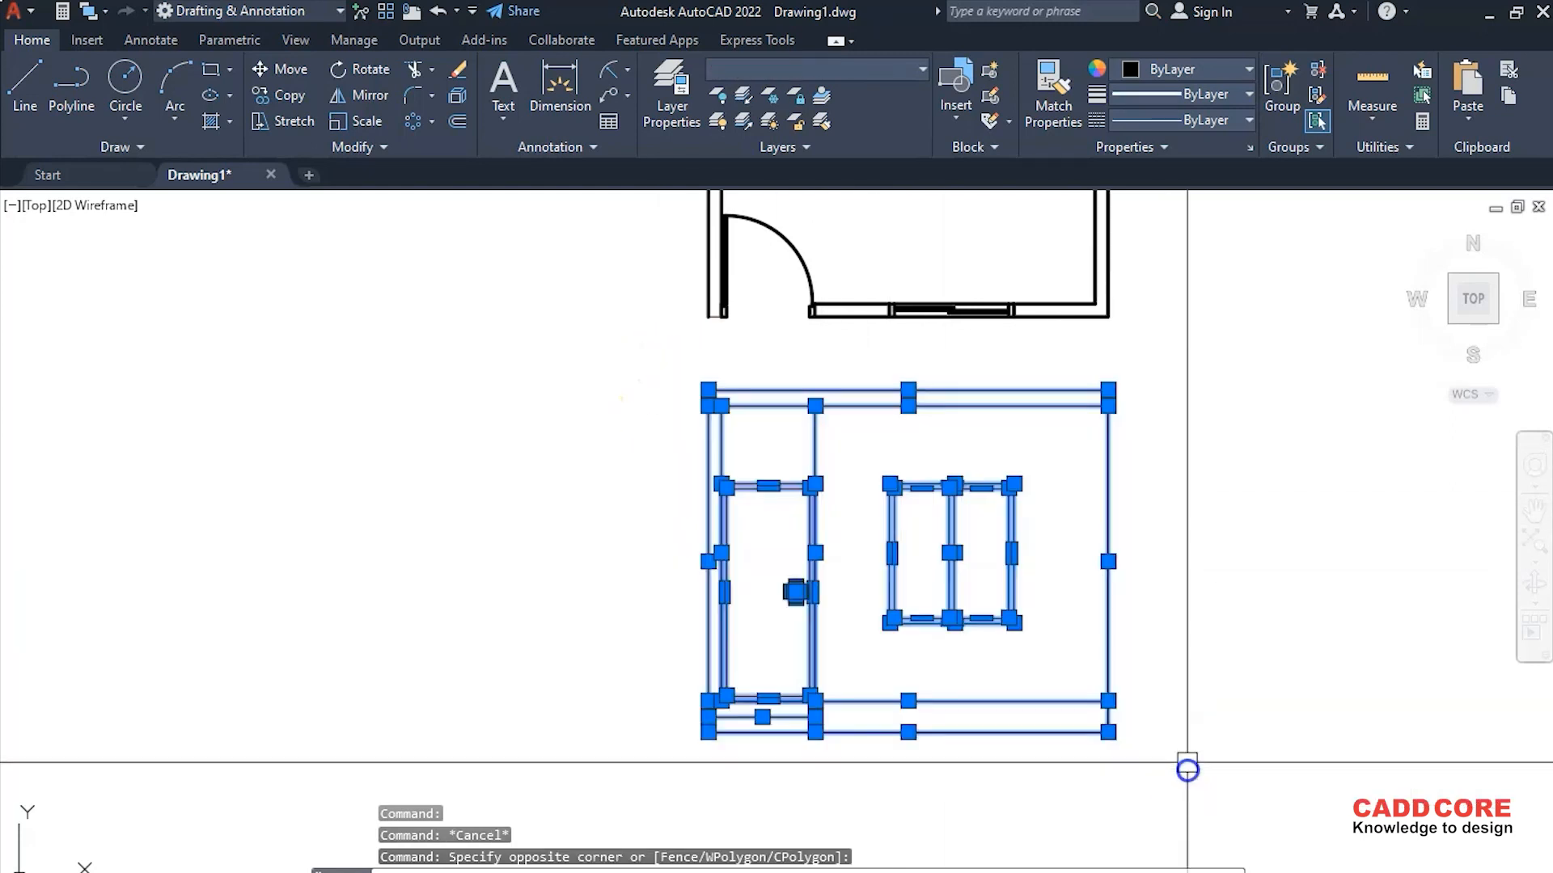
click(1285, 93)
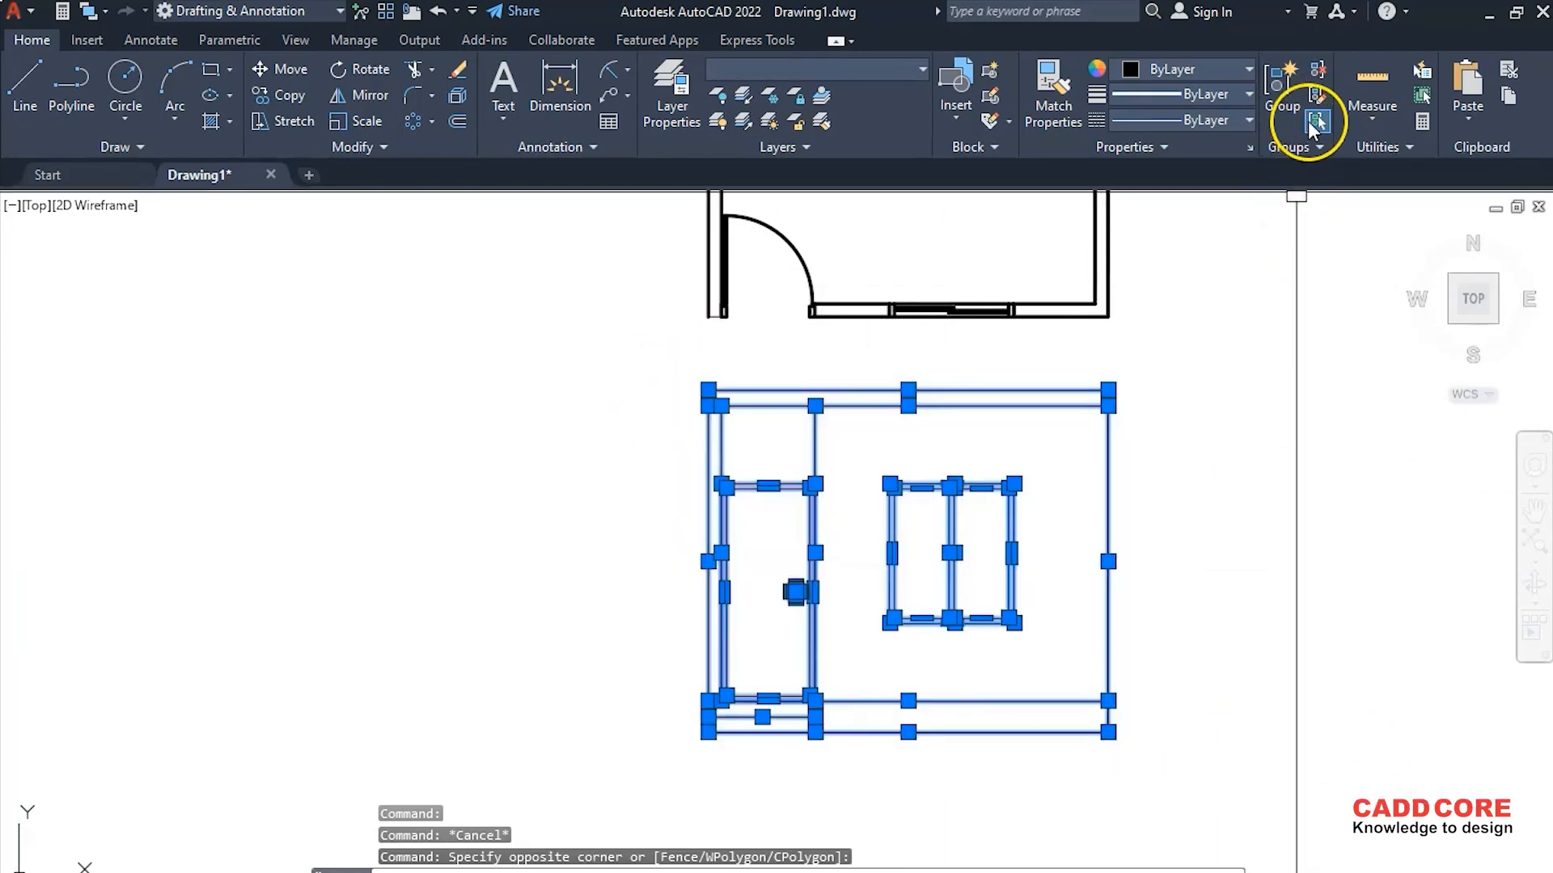
click(895, 408)
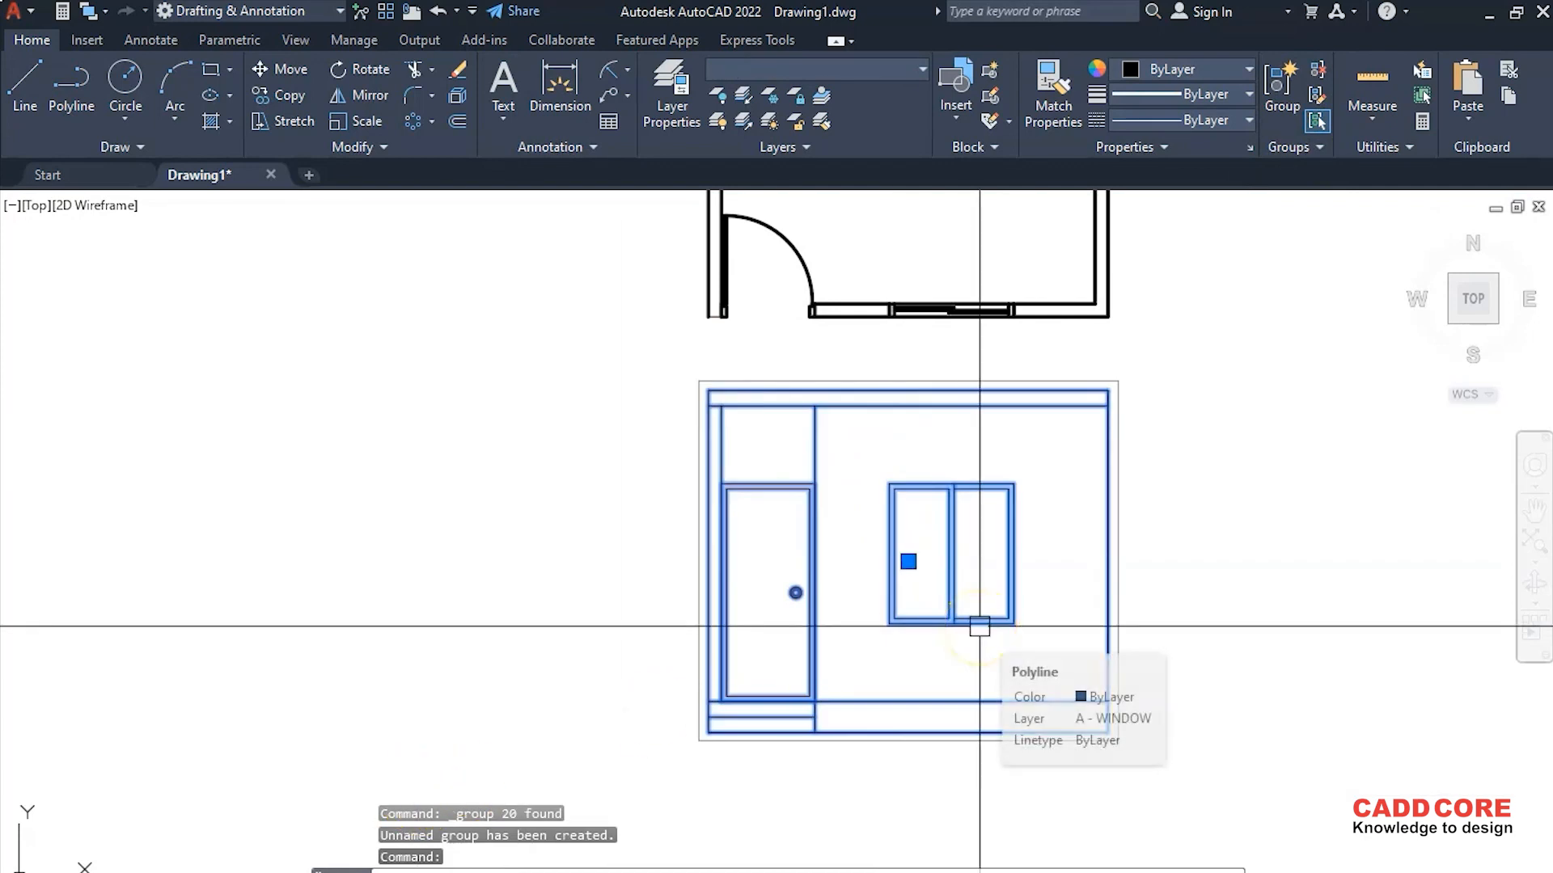
key(Escape)
Measure the distance along the upper outer wall of the Utilities room plan, from corner to corner
scroll(906, 666, down, 1)
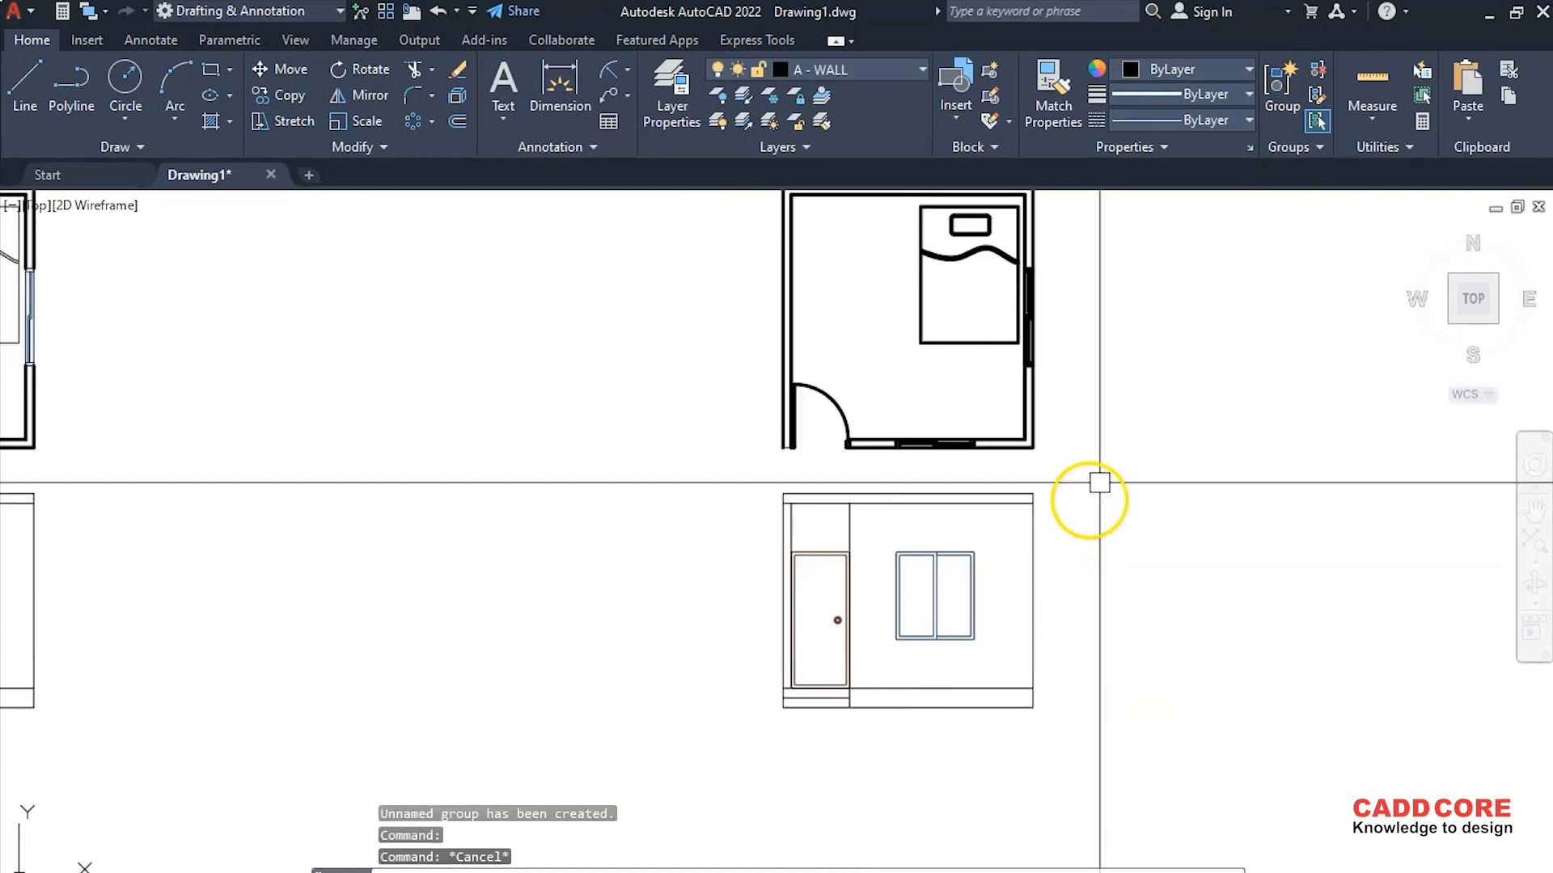
middle_drag(1072, 591, 467, 753)
mouse_move(1410, 455)
middle_down()
mouse_move(1254, 482)
mouse_move(1169, 407)
middle_up()
click(1417, 121)
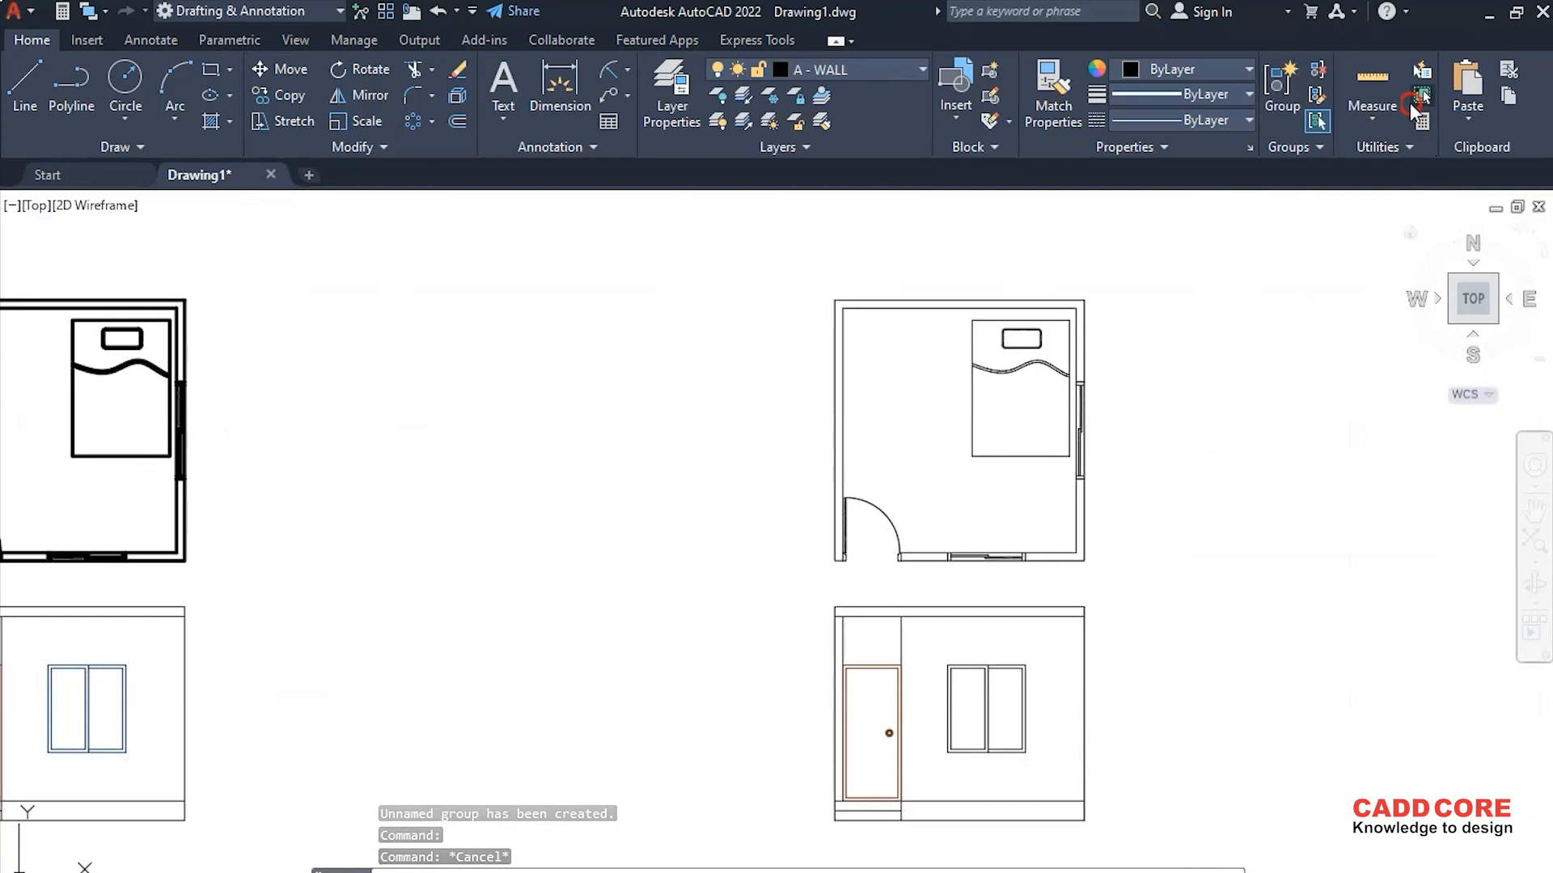
click(1374, 119)
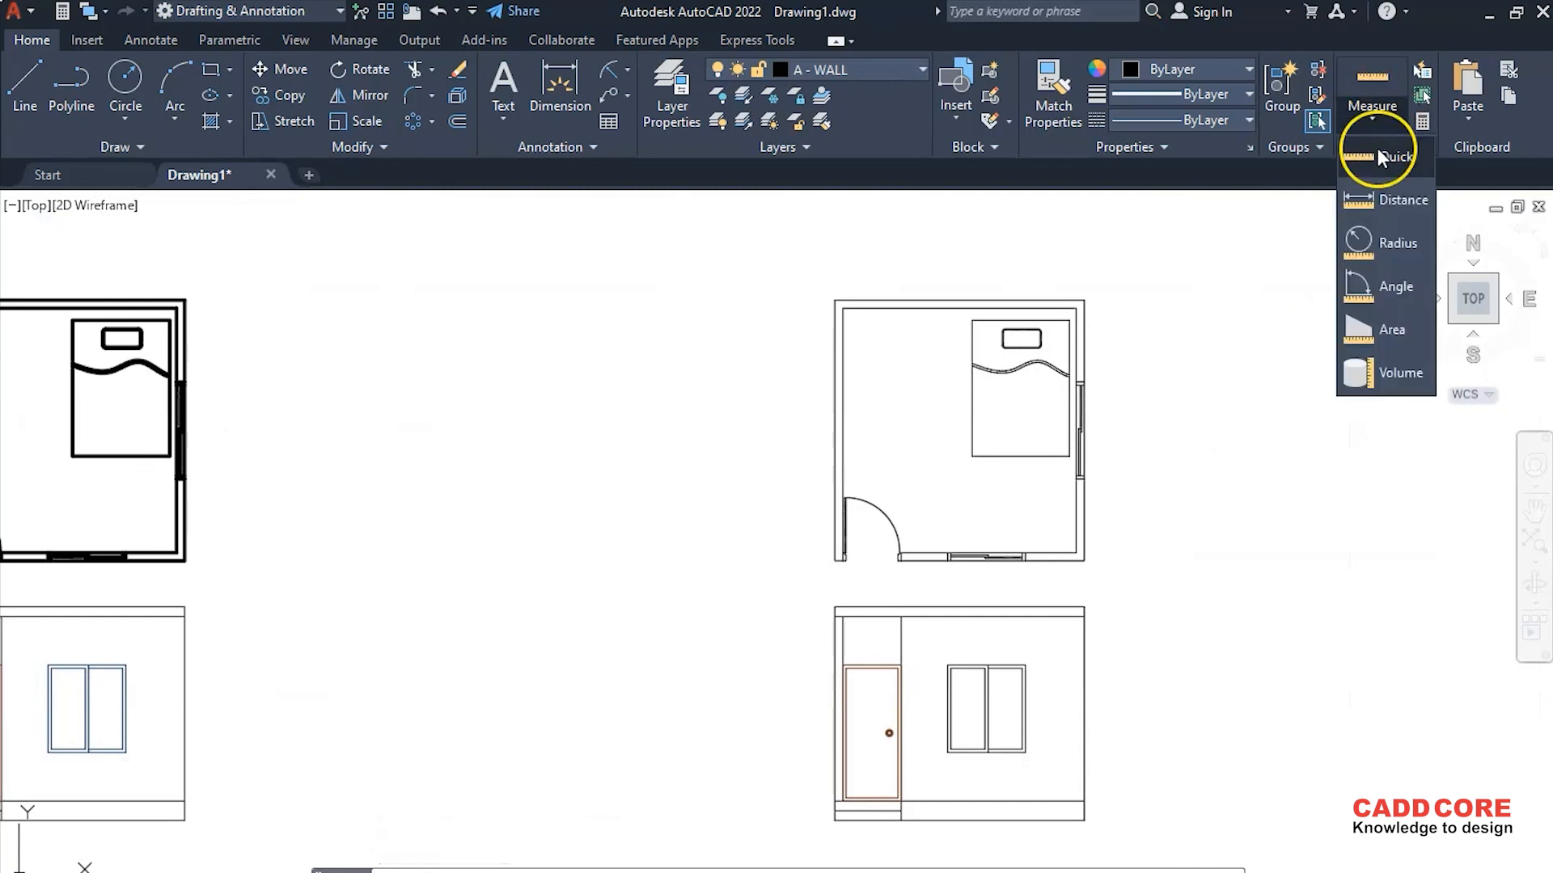
click(1393, 199)
scroll(859, 312, up, 4)
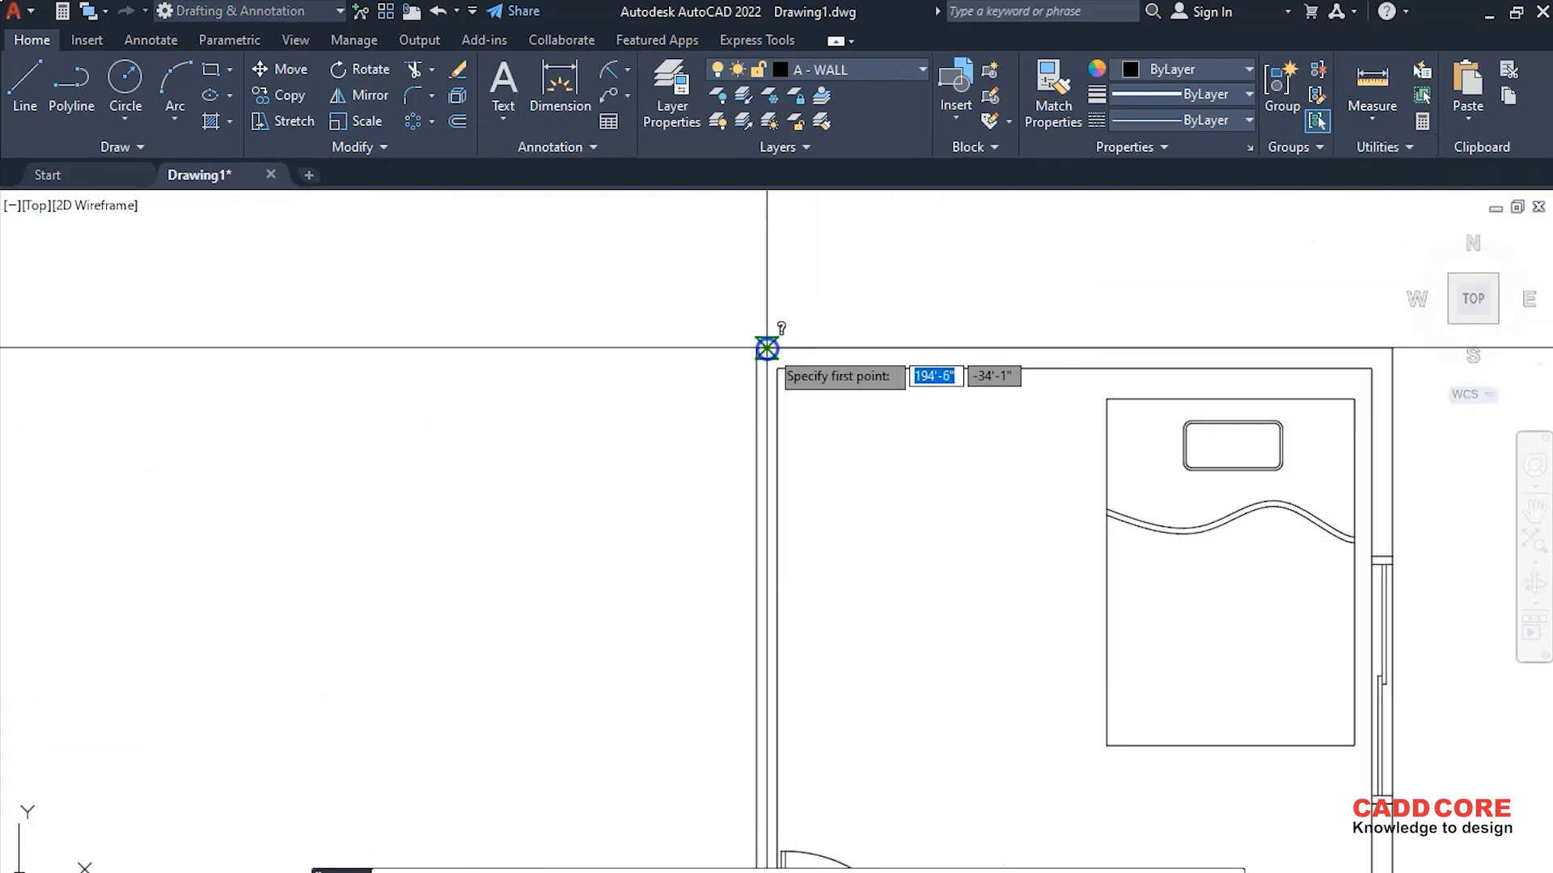
click(1386, 348)
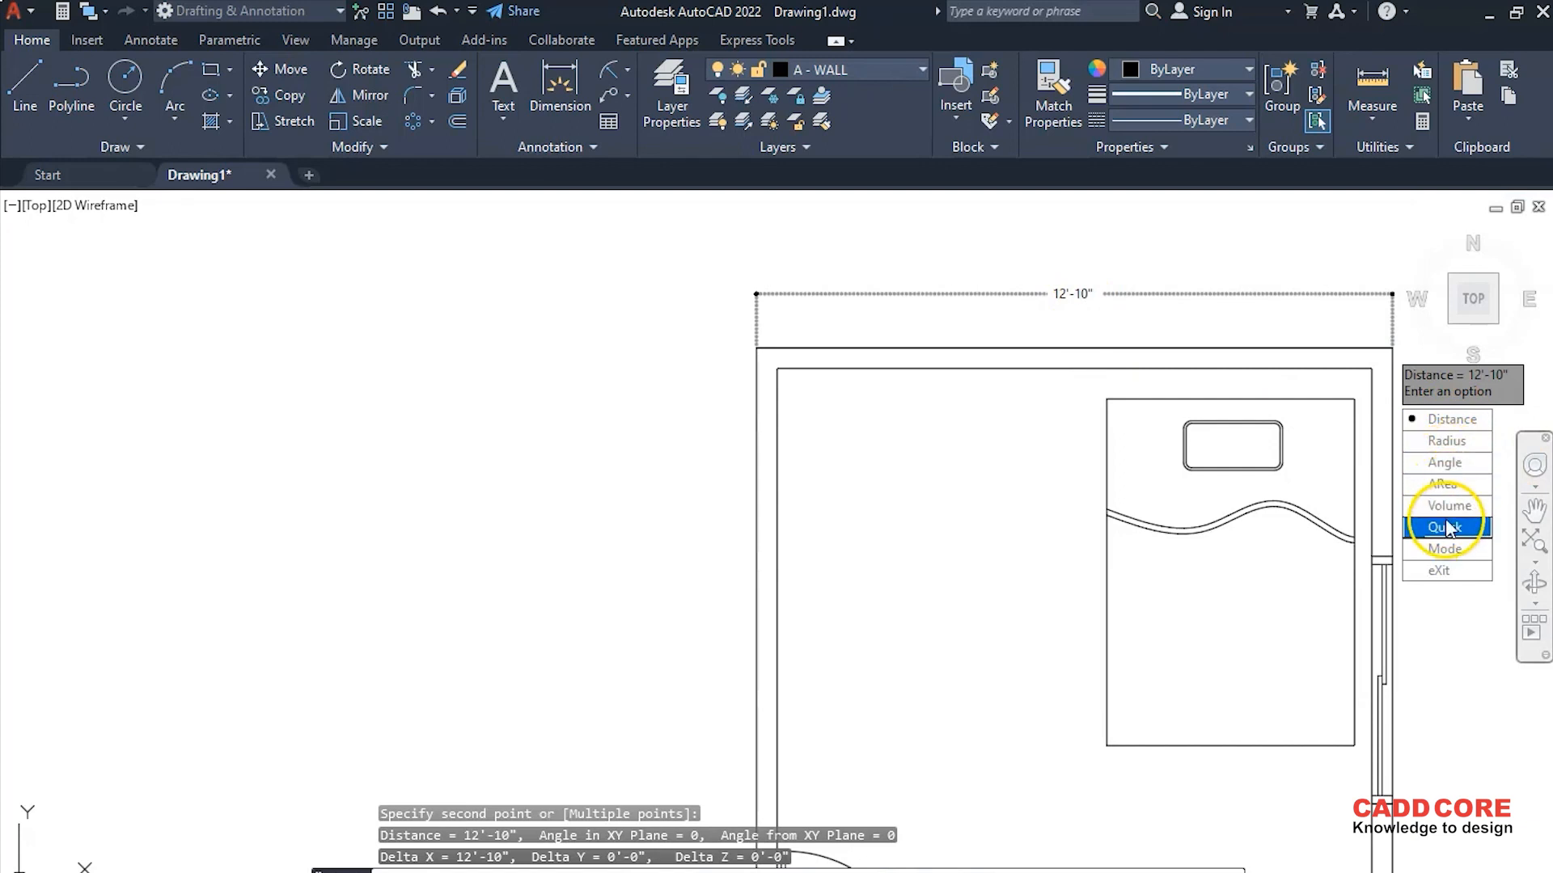
key(Escape)
Display the quick calculator briefly and close it again
scroll(833, 396, down, 6)
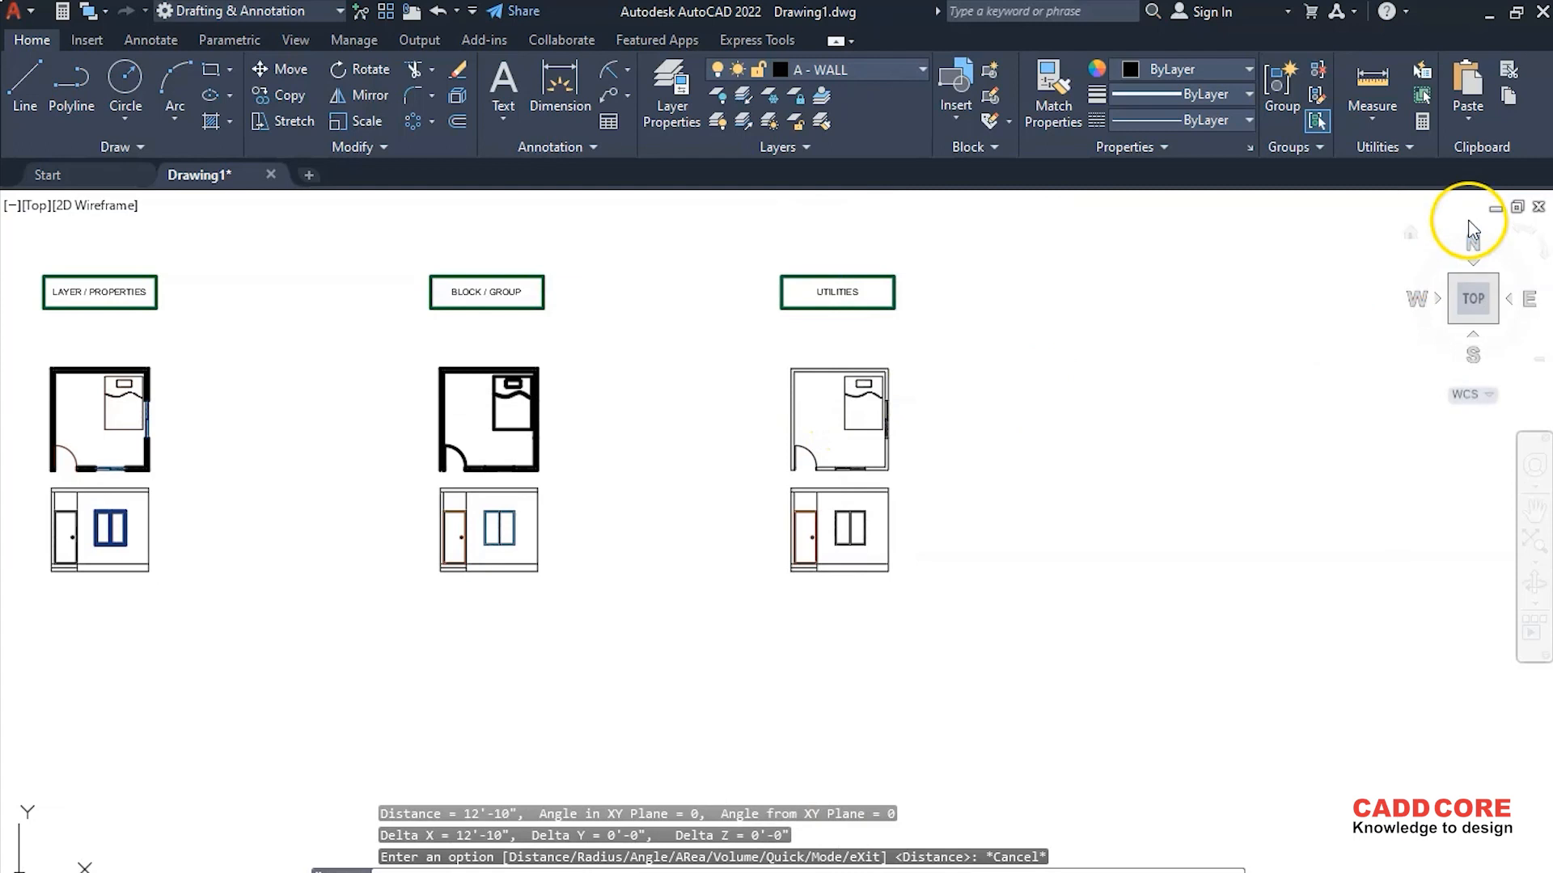
click(1423, 119)
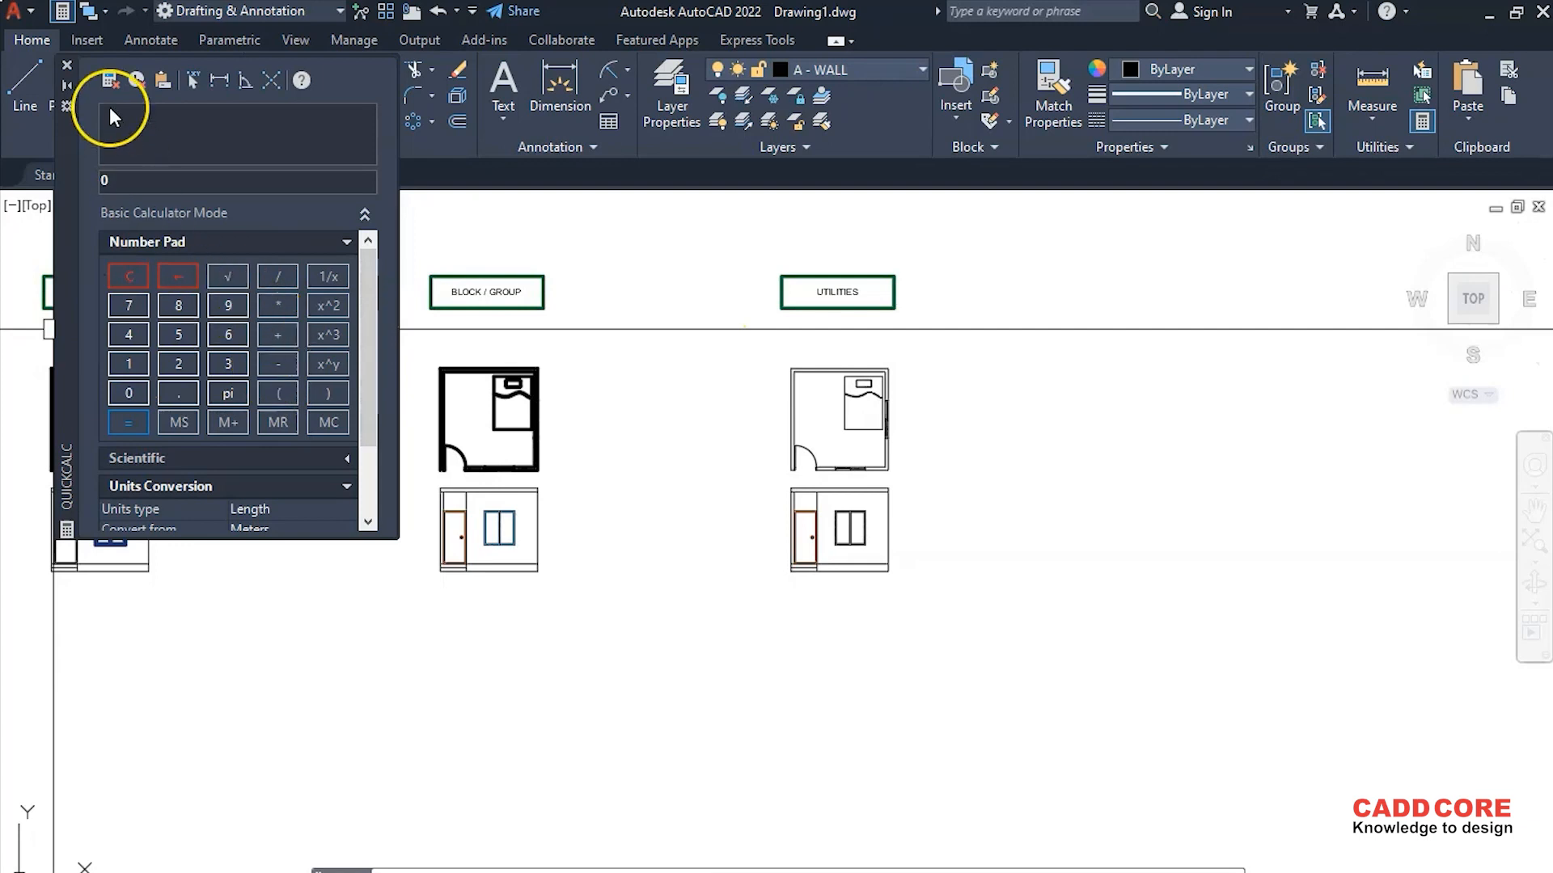
click(66, 65)
Copy all the example drawings, from the Draw column through the Utilities column, to the clipboard
scroll(787, 439, down, 3)
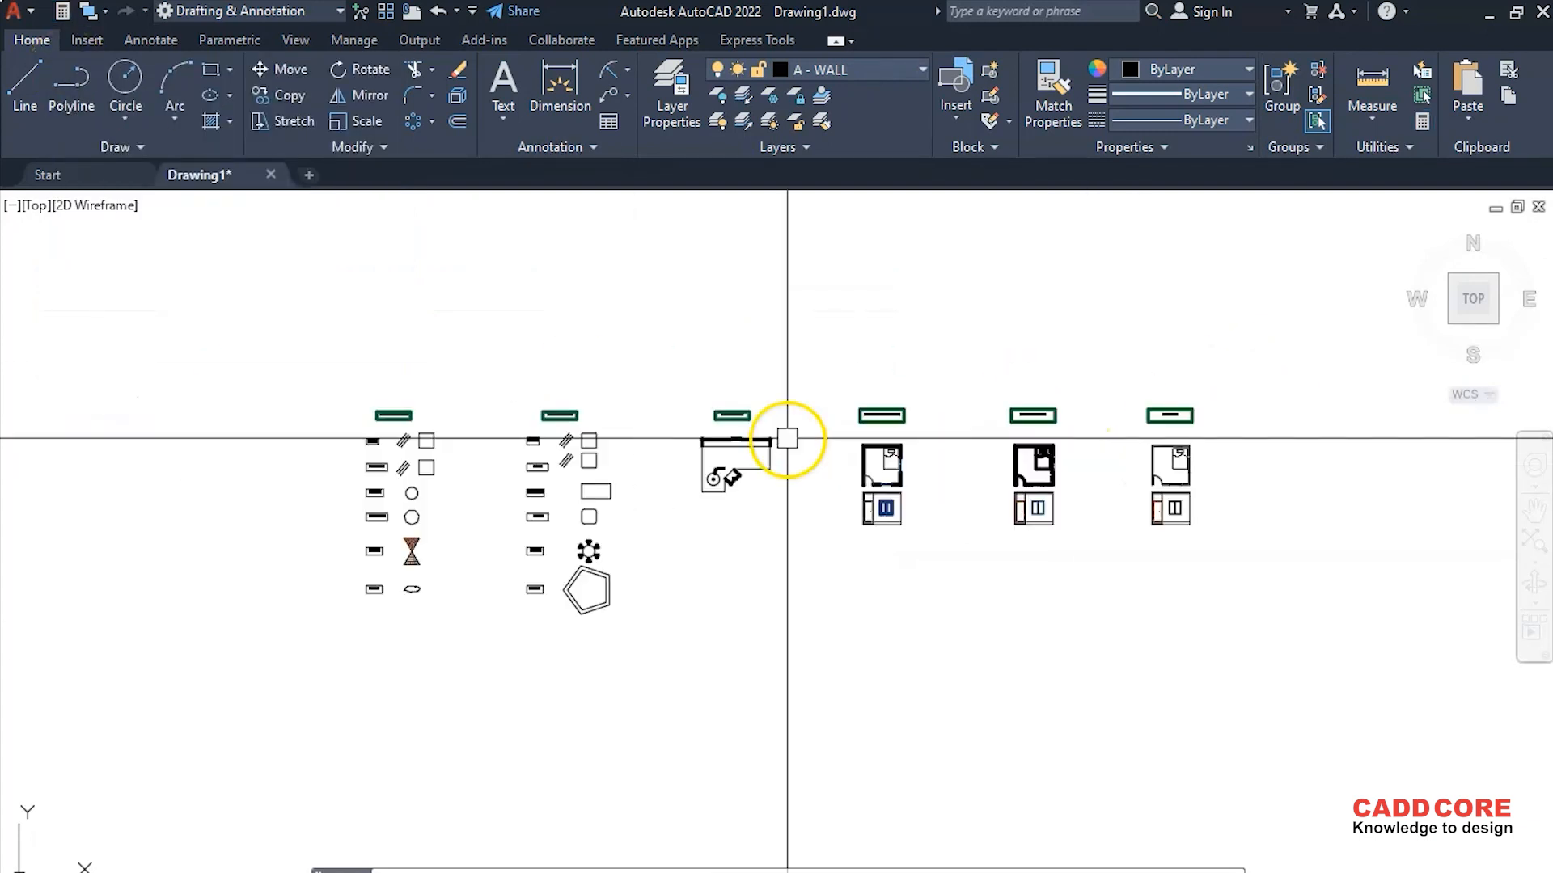
scroll(828, 481, up, 2)
scroll(826, 471, down, 2)
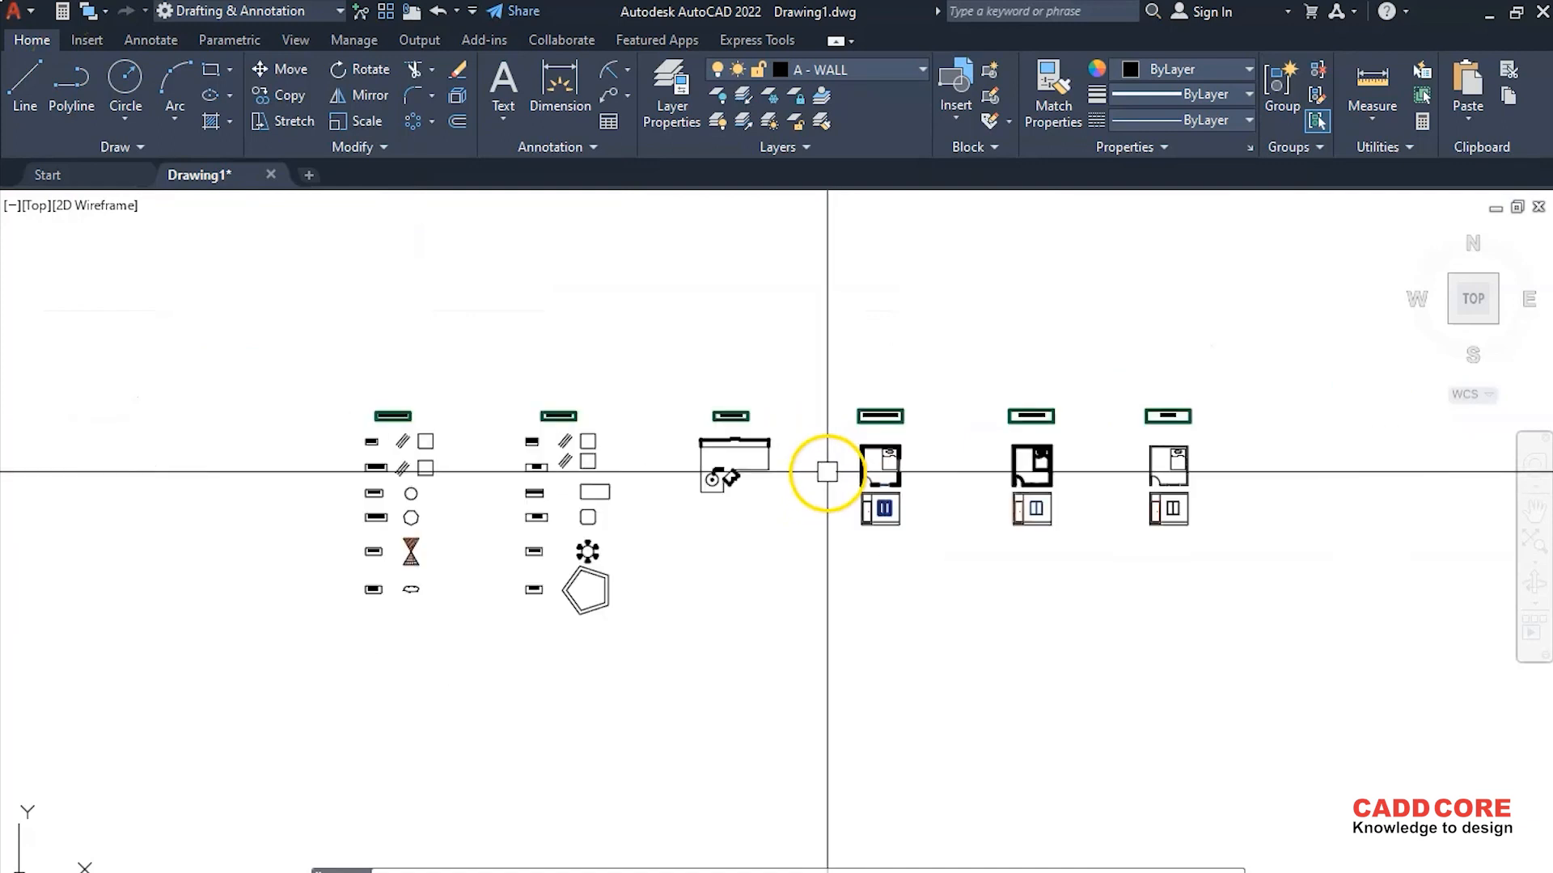
middle_drag(827, 472, 827, 425)
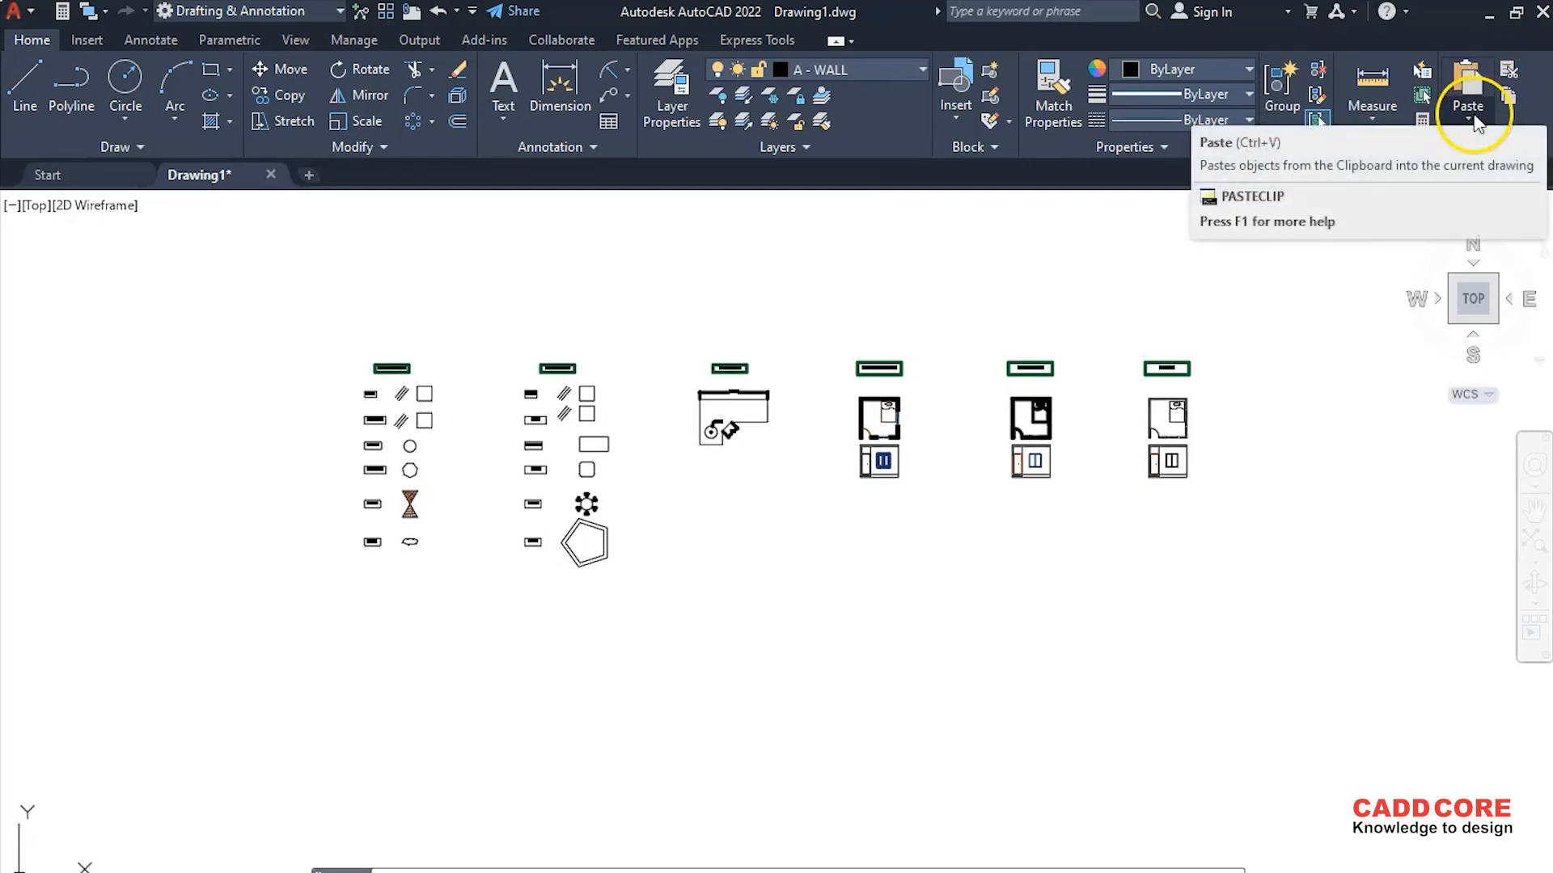
click(1502, 95)
click(223, 308)
click(1302, 664)
key(Return)
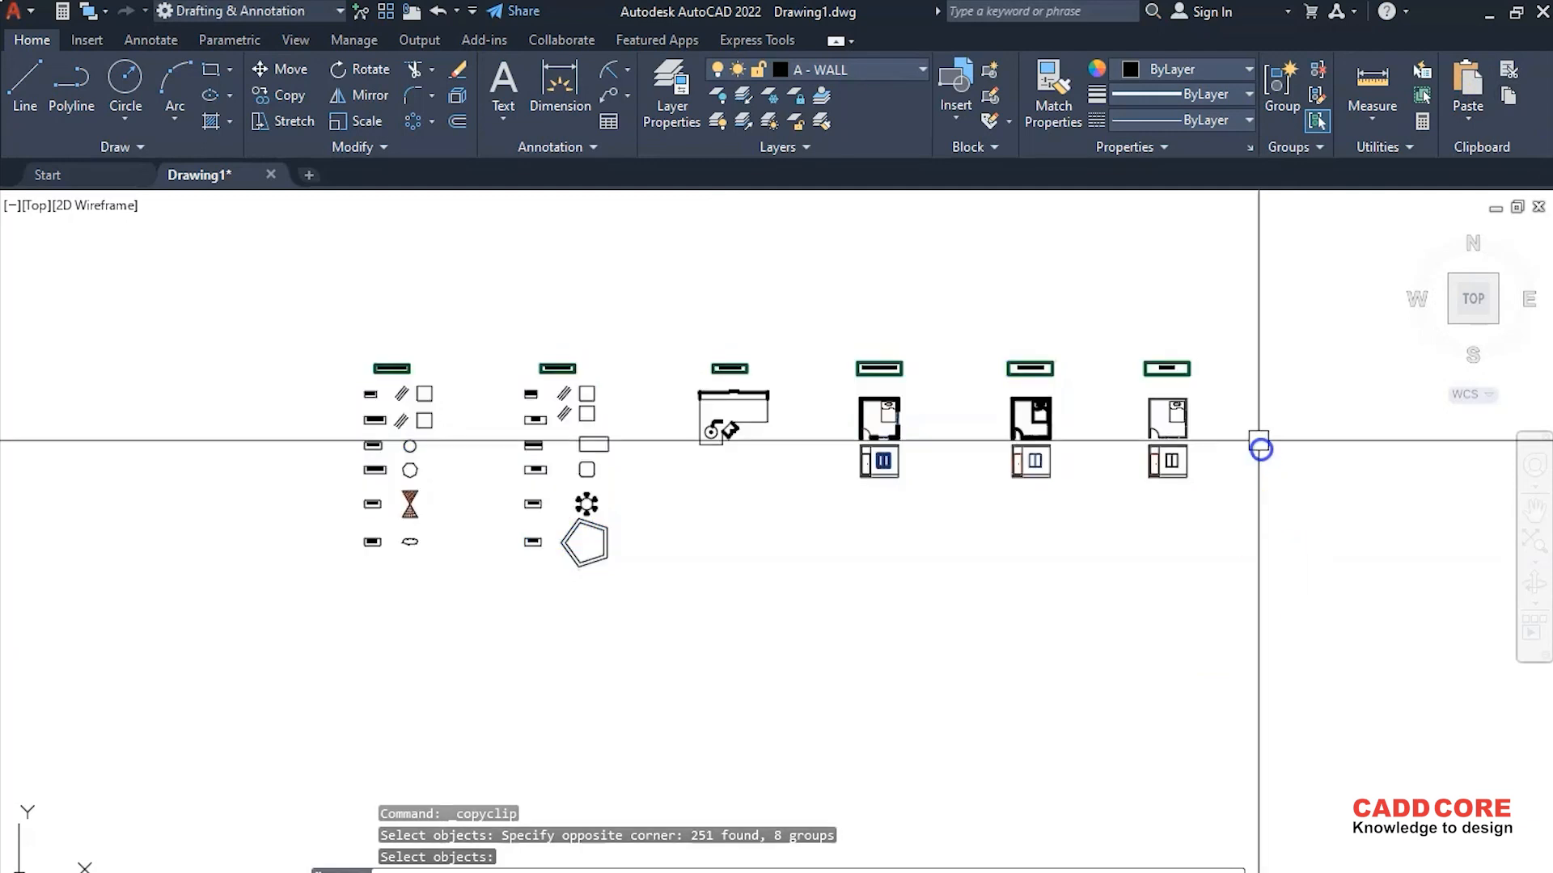
Paste the copied example drawings as a block below the originals
click(1469, 122)
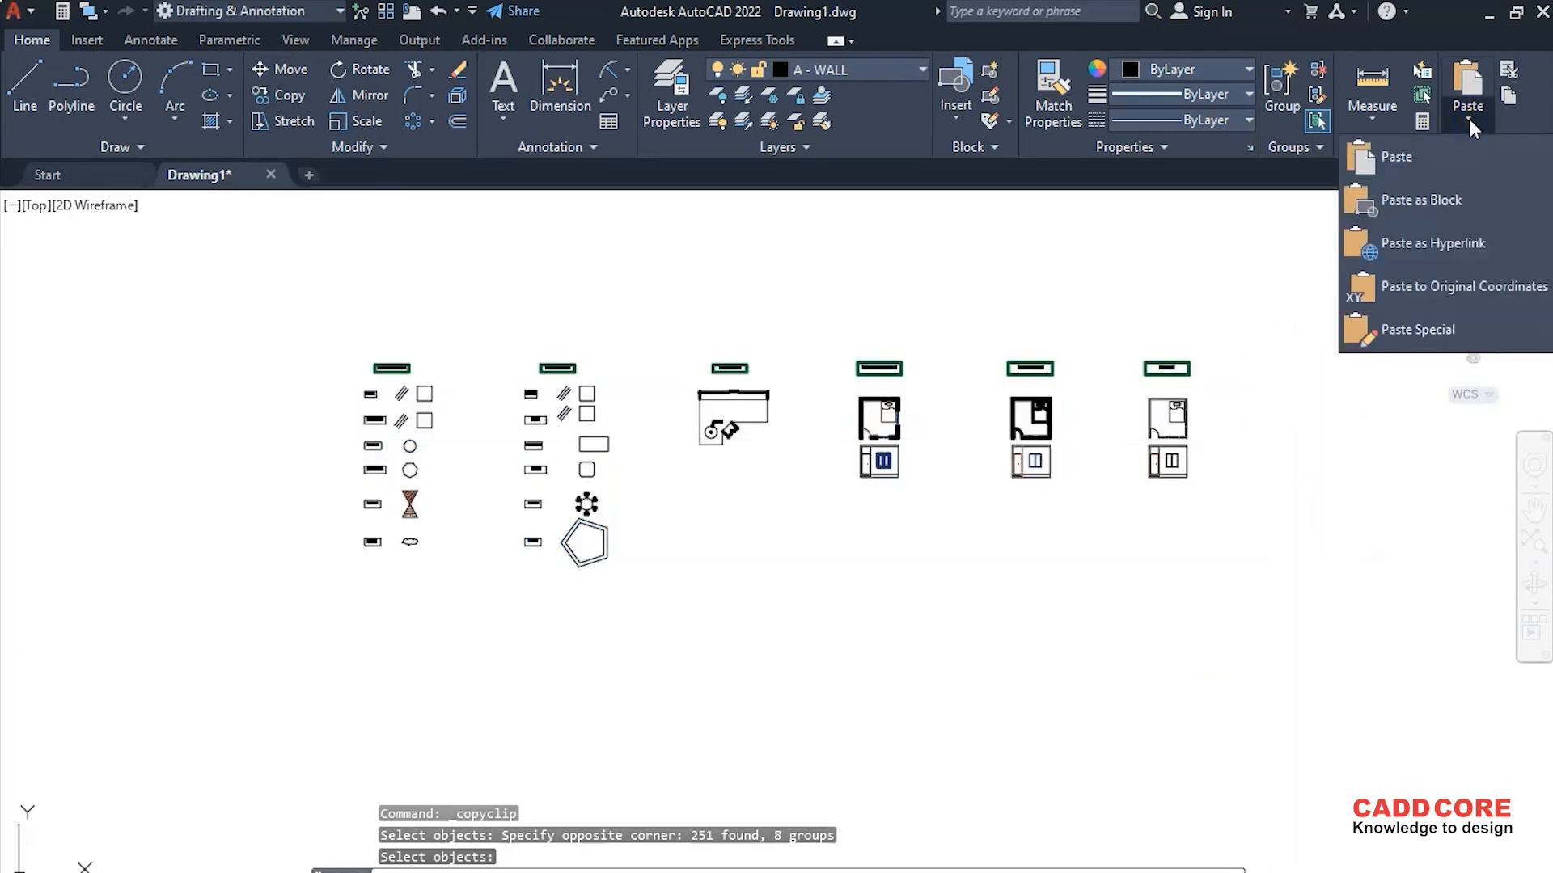
click(1423, 201)
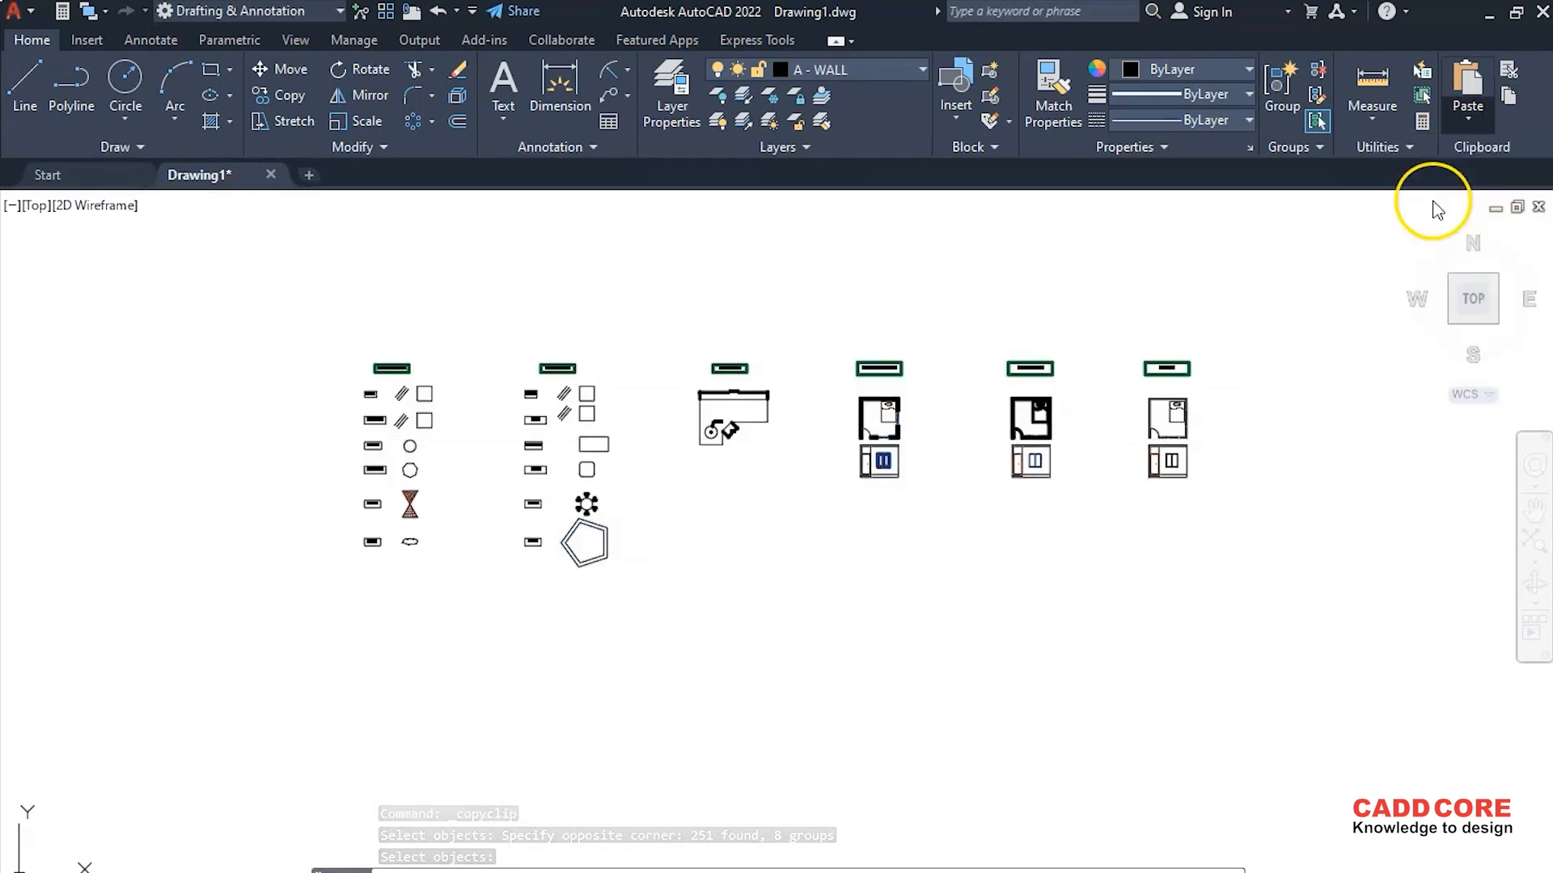
scroll(1005, 318, down, 5)
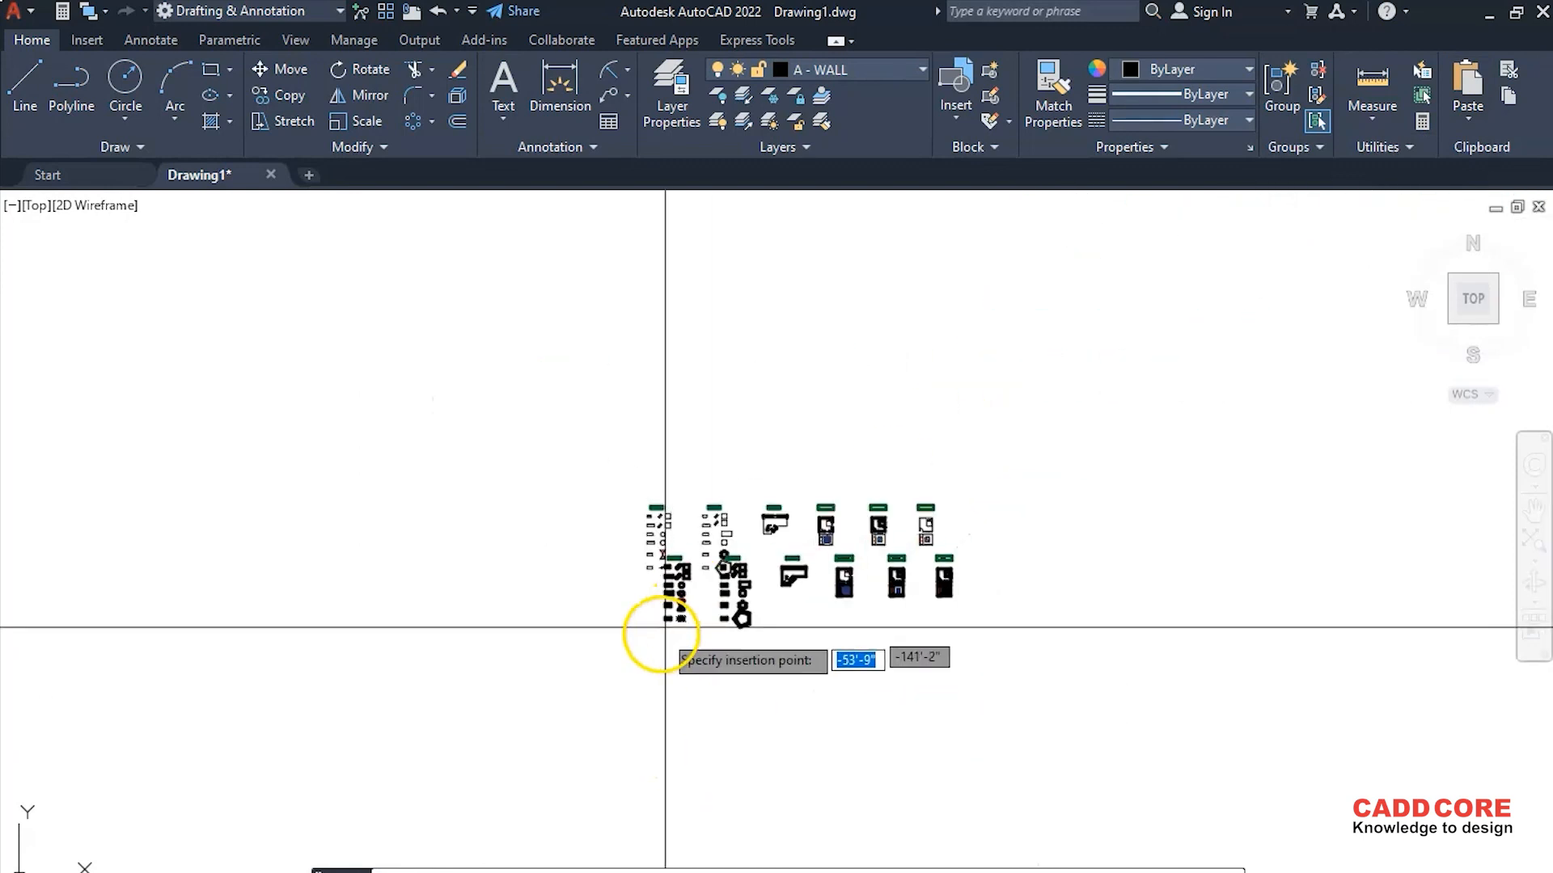
scroll(651, 647, up, 4)
scroll(606, 712, down, 3)
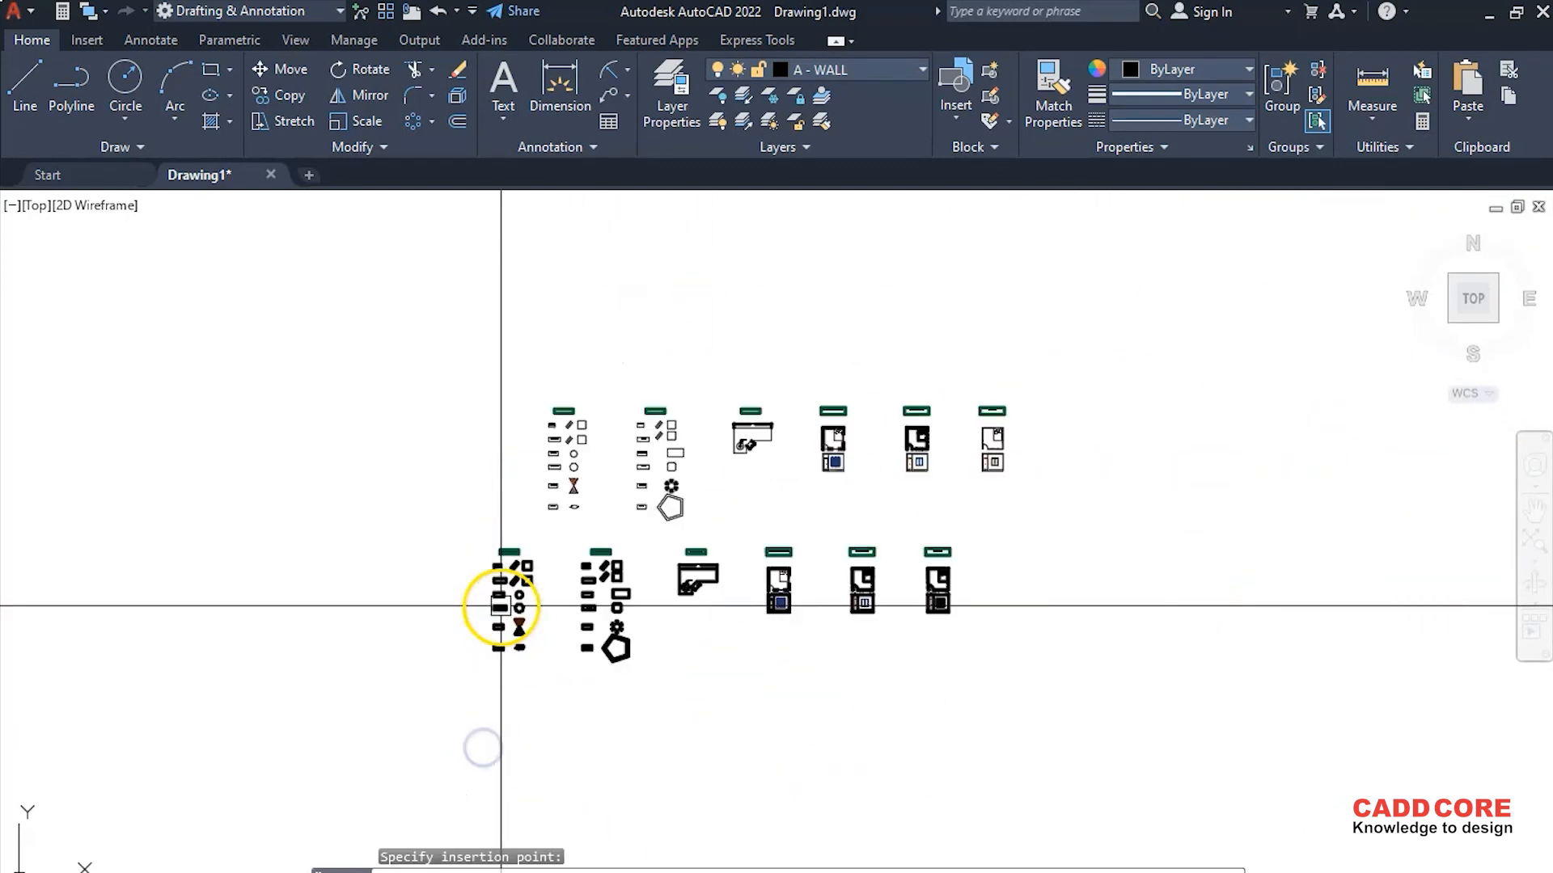
Select the pasted set of examples to check whether it behaves as a single block, and clear the selection
scroll(649, 587, up, 6)
scroll(509, 589, down, 3)
scroll(566, 544, up, 3)
click(832, 461)
scroll(957, 617, down, 2)
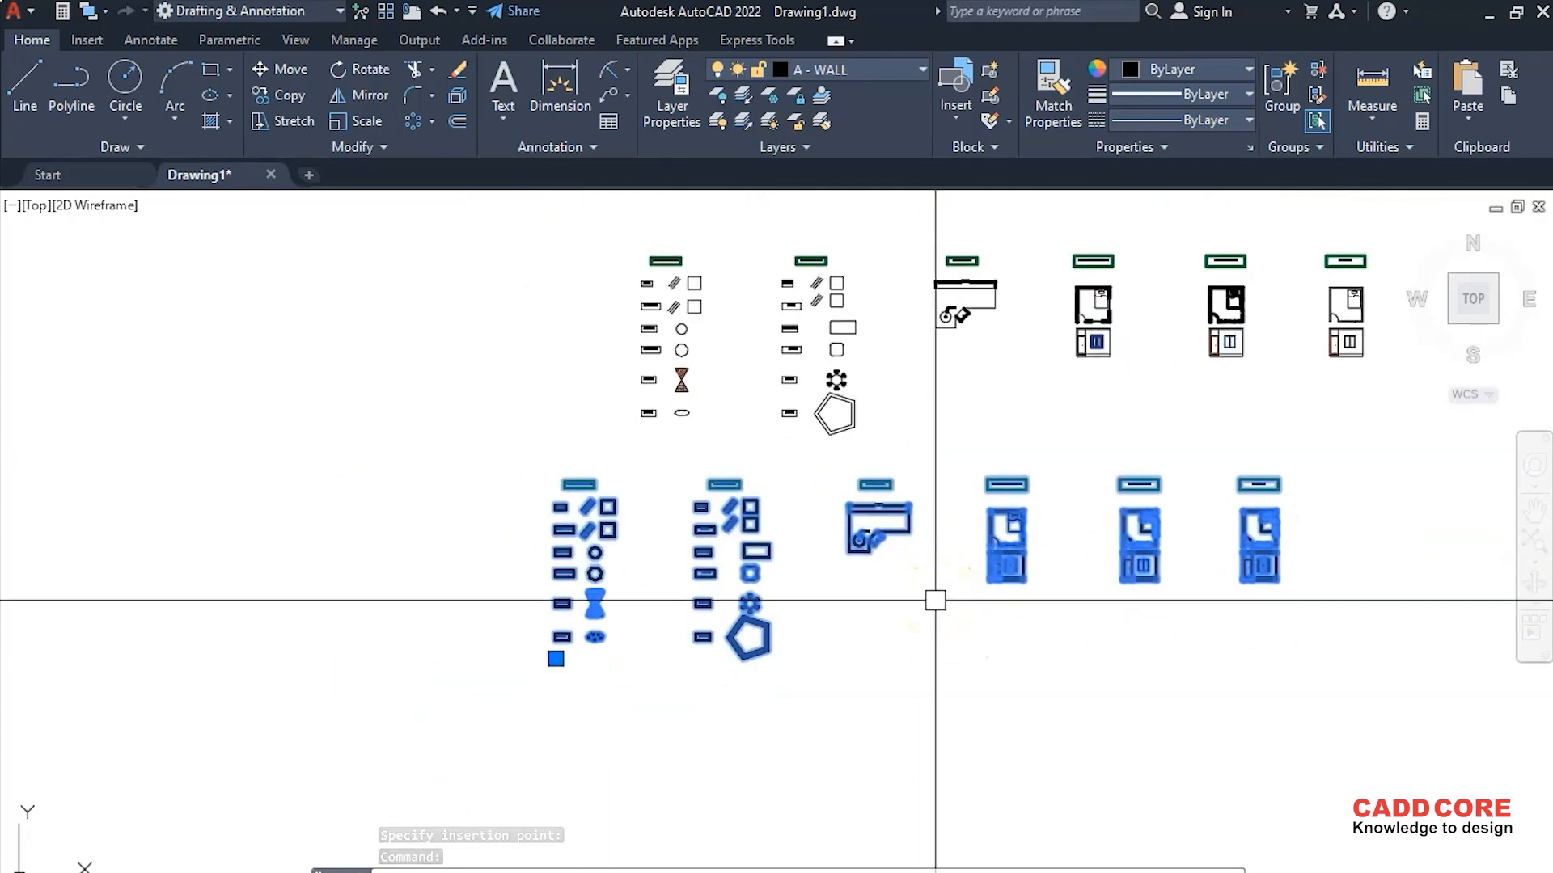
key(Escape)
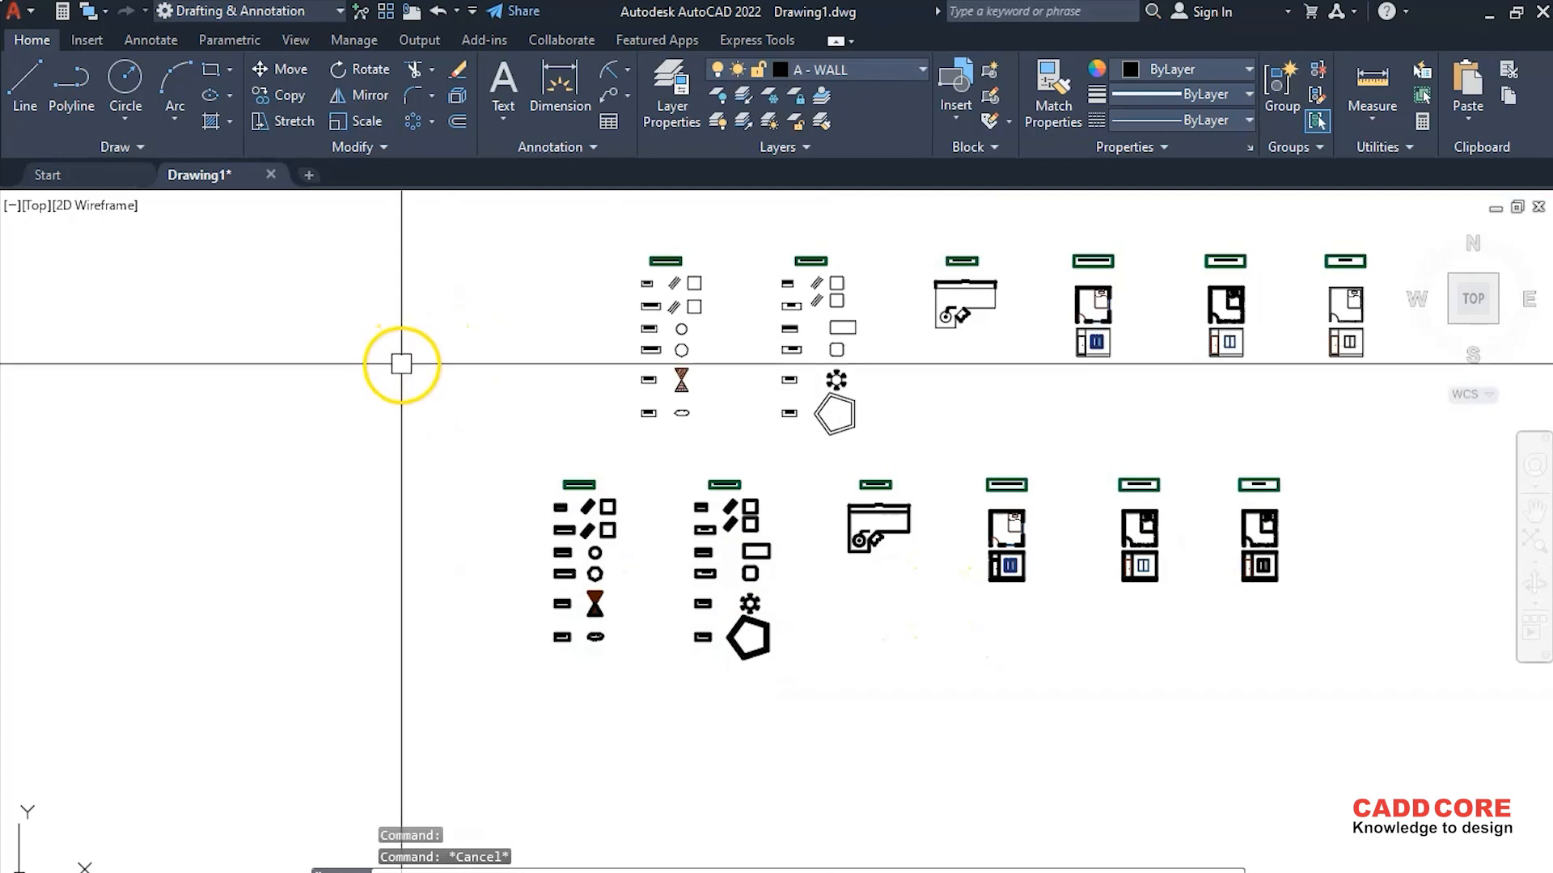